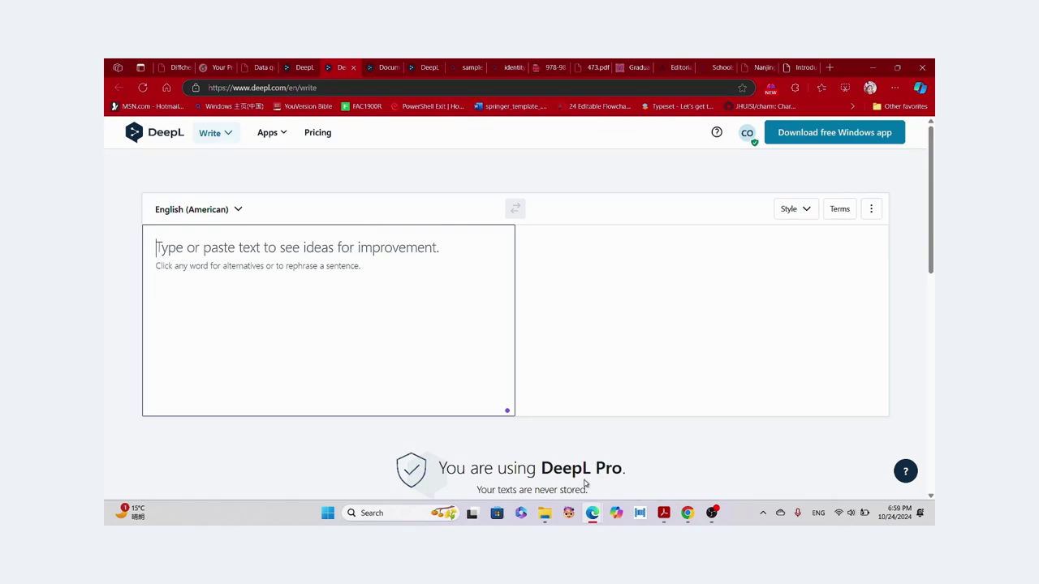
- Look through the other browser window and the Video folder for sample content to use
mouse_move(545, 513)
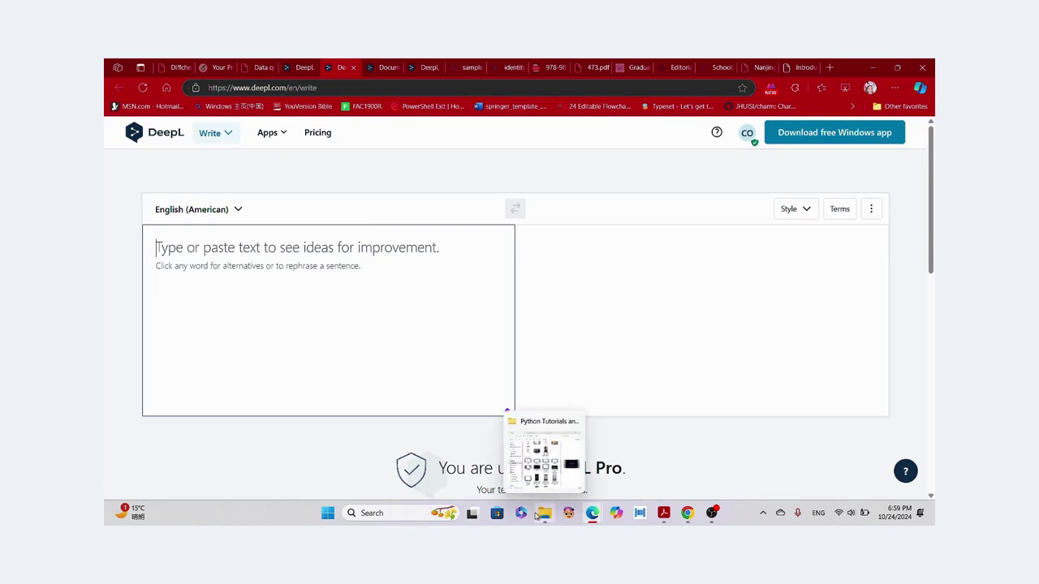
mouse_move(593, 513)
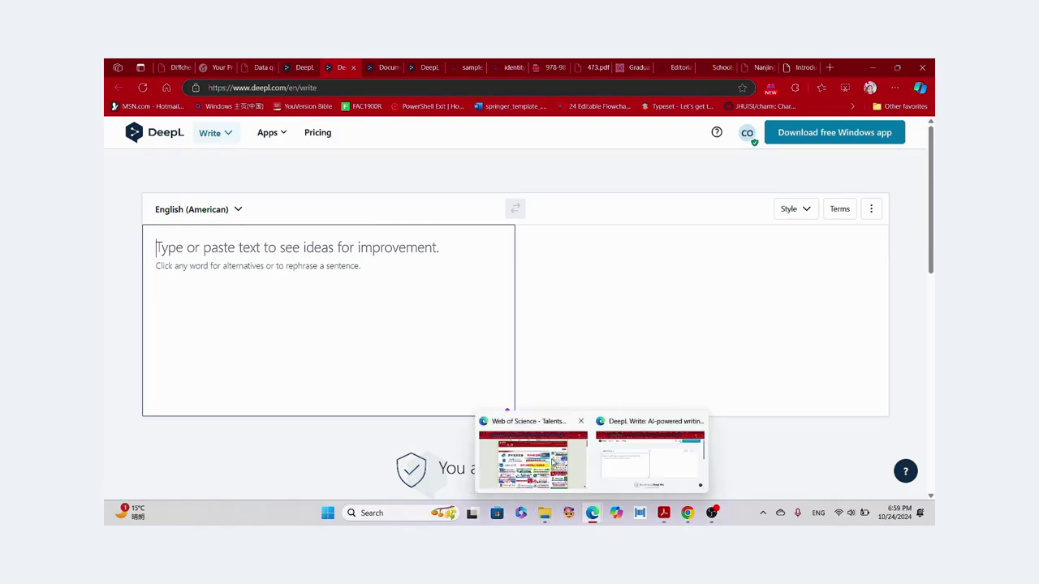
click(552, 462)
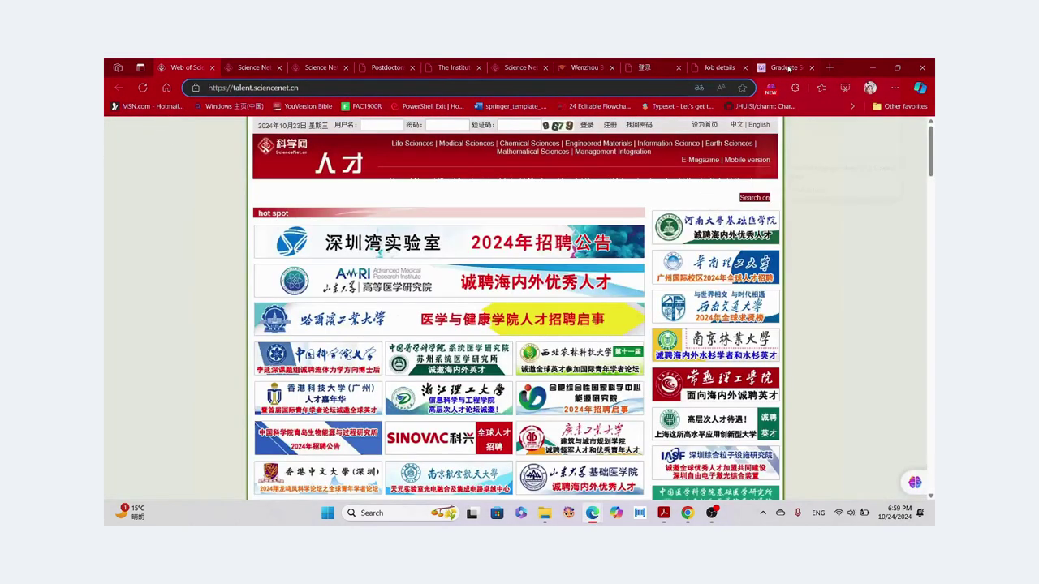
click(785, 68)
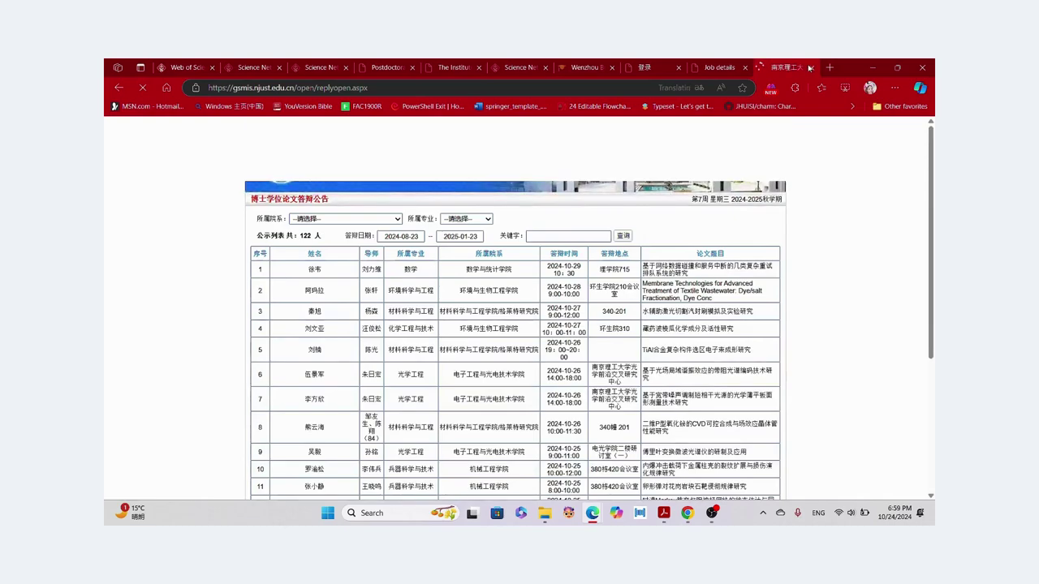
click(827, 69)
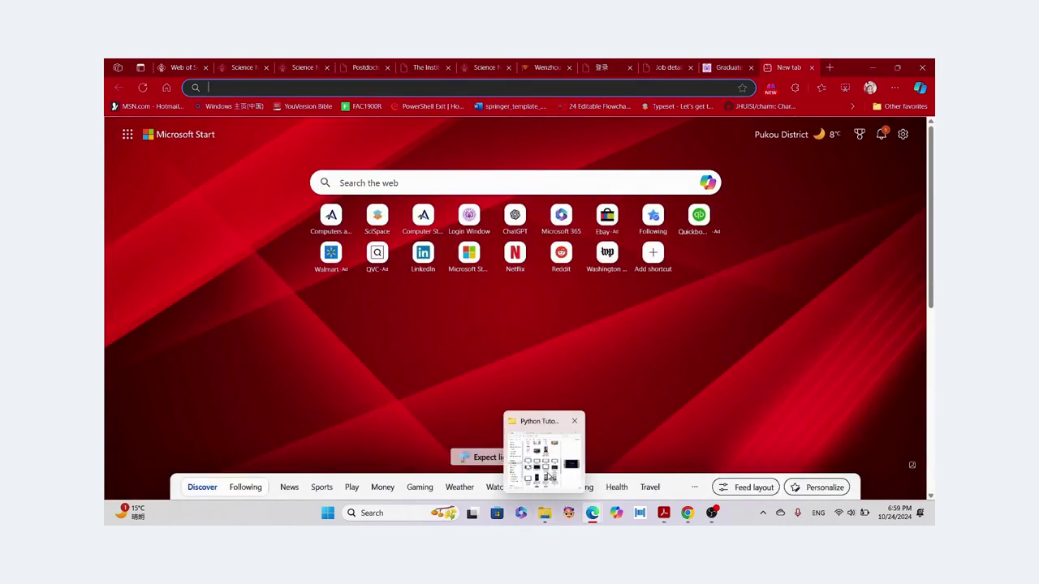
click(545, 513)
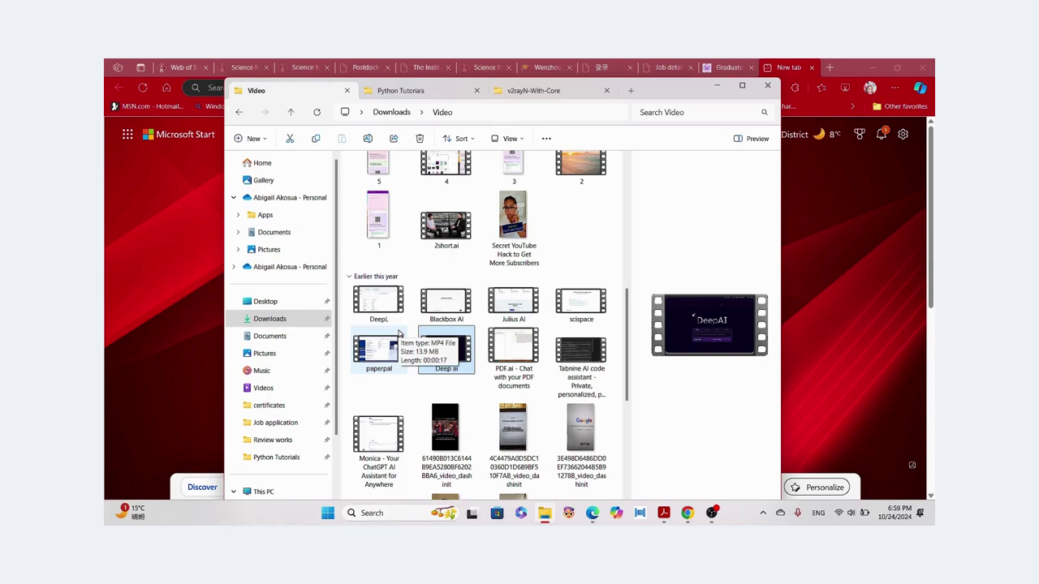
scroll(406, 341, down, 3)
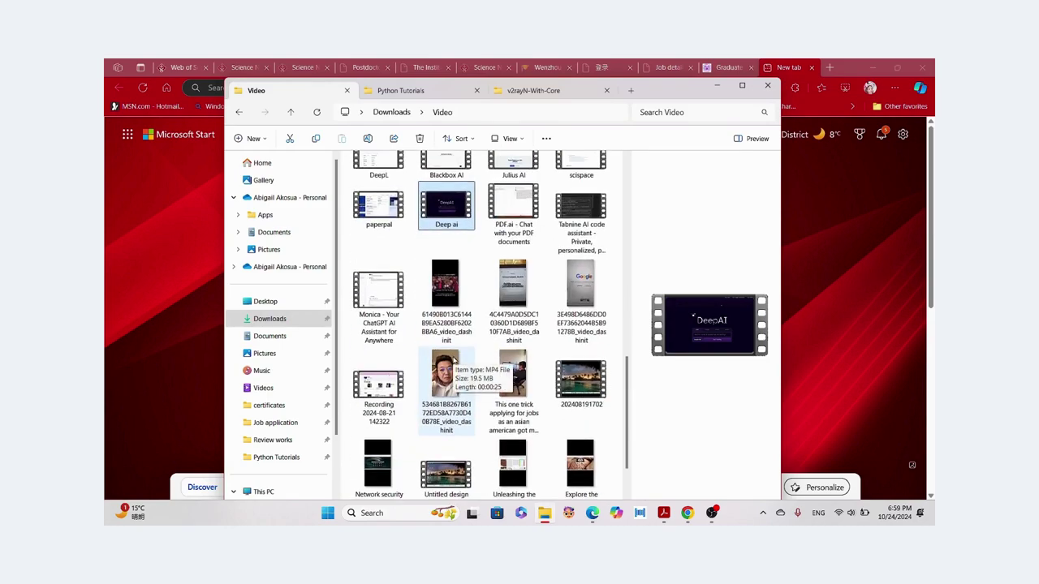
- Open the Changshu Institute of Technology recruitment page on ScienceNet and show it in its original Chinese, without the read-aloud bar
click(714, 70)
click(280, 72)
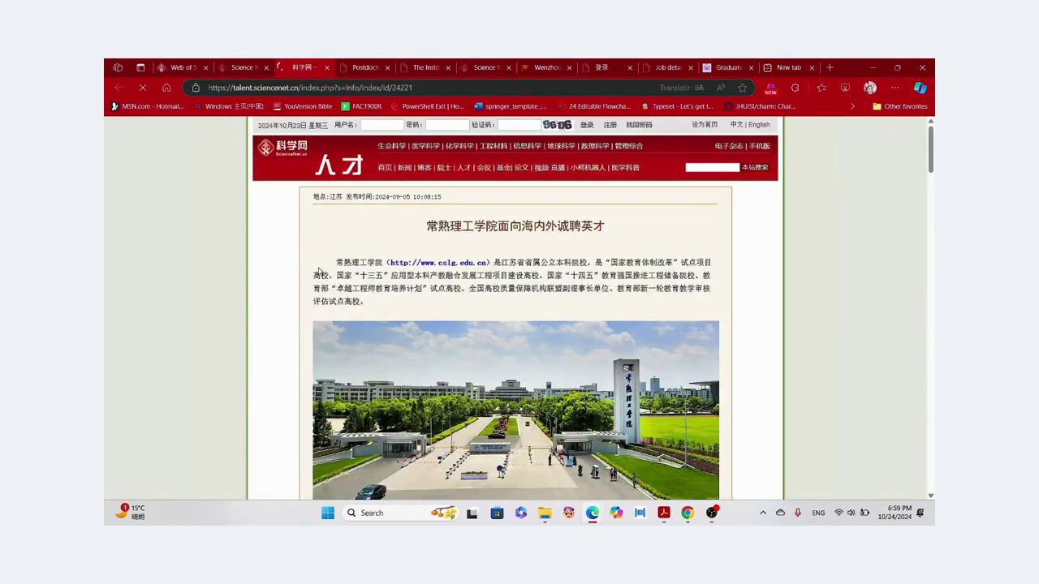
click(722, 87)
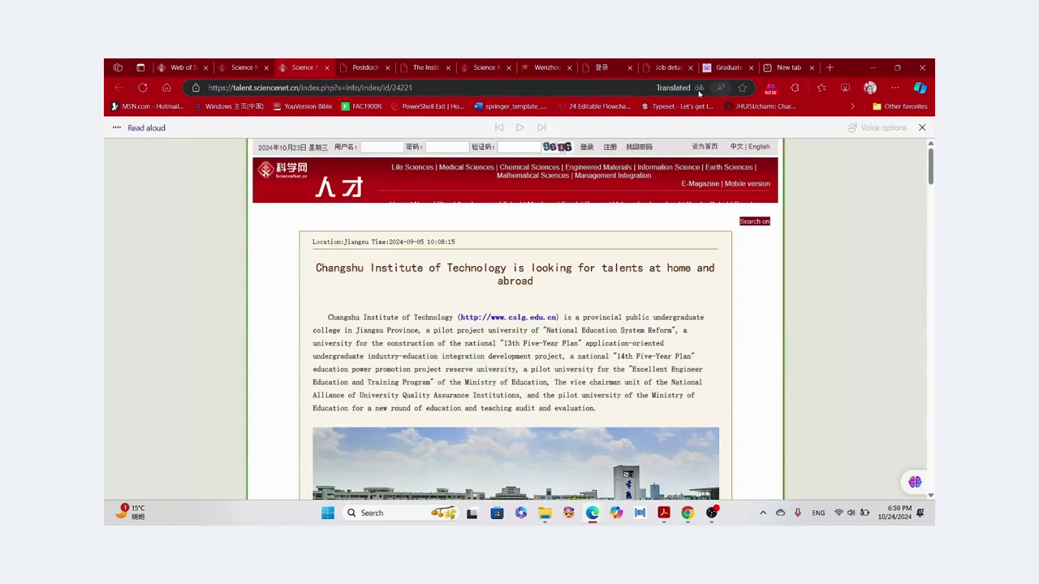
click(699, 89)
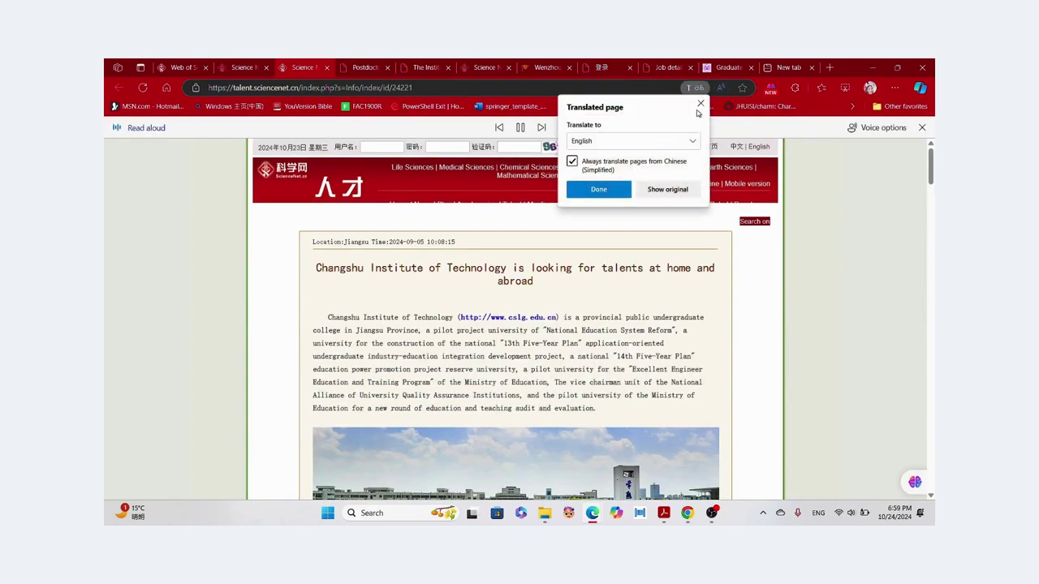
click(651, 190)
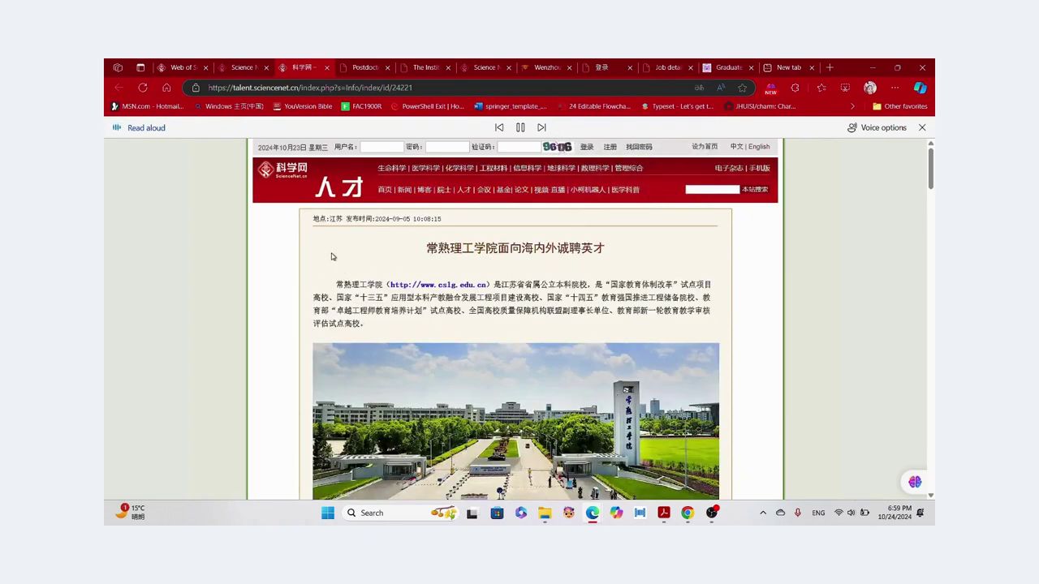
click(921, 127)
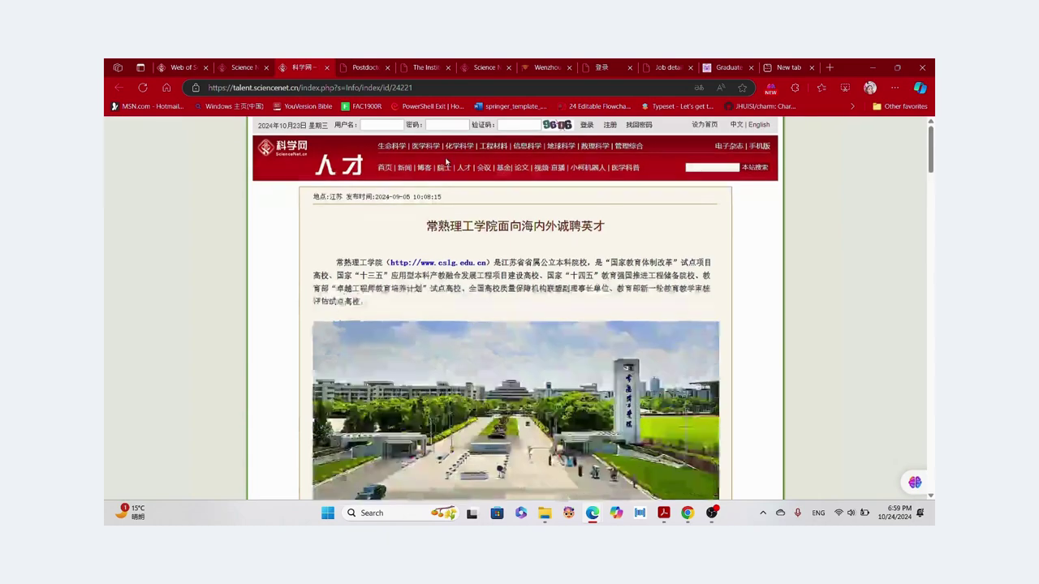
- Copy the location and date line, title and introductory paragraph of the Chinese recruitment announcement
drag(309, 197, 424, 315)
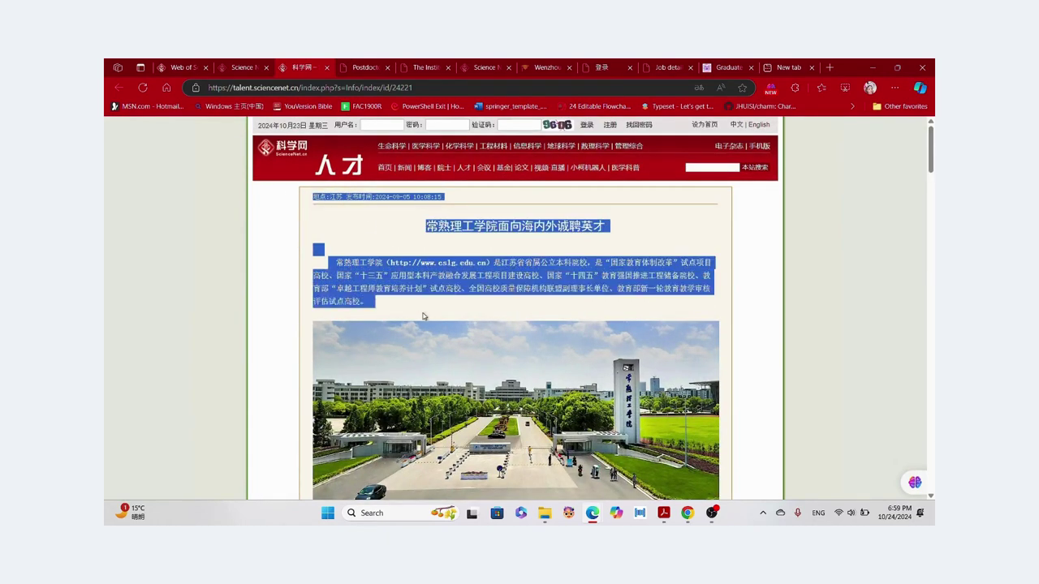
right_click(404, 274)
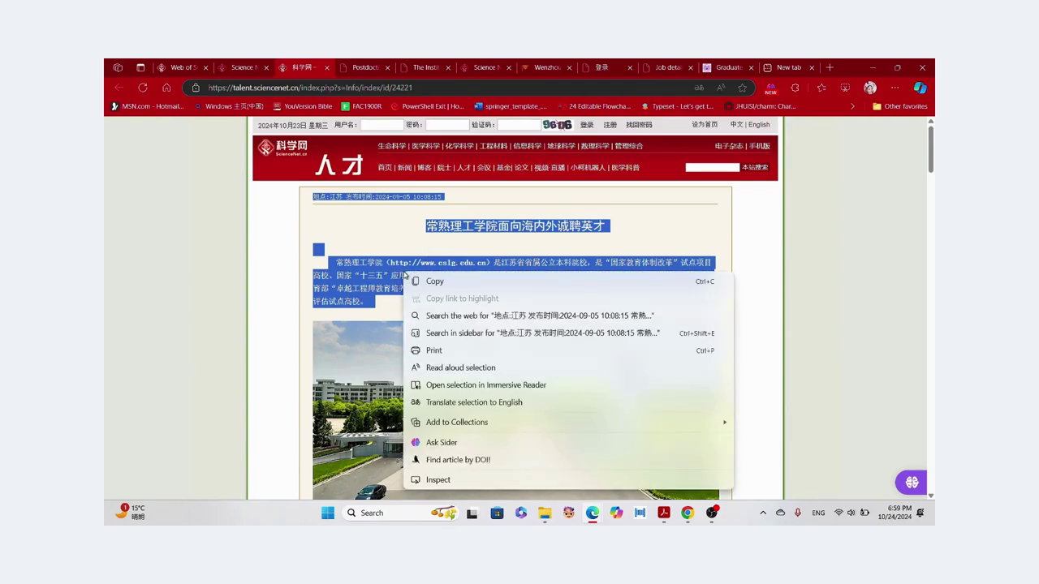
click(419, 282)
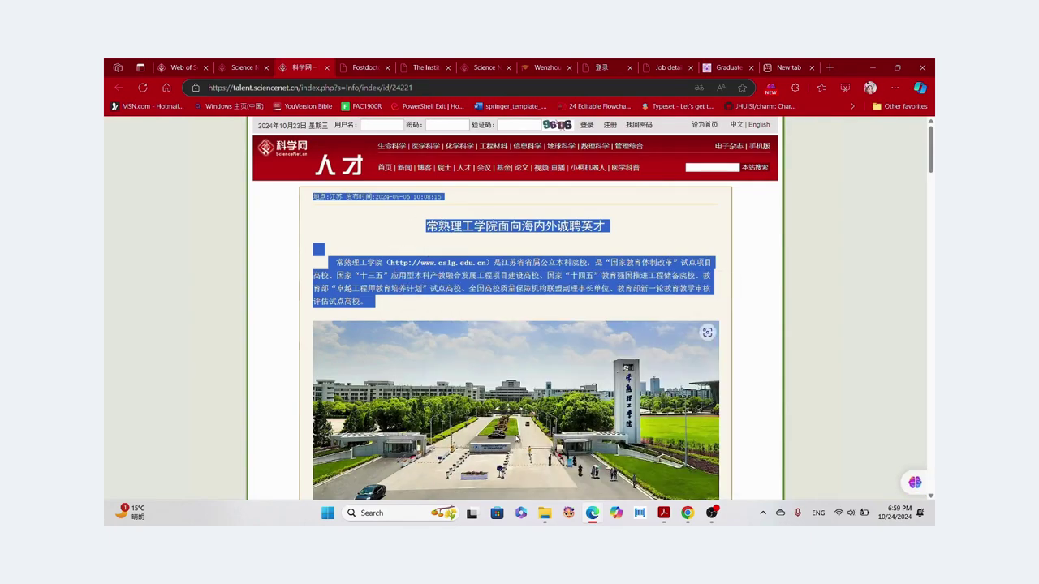
- Return to the DeepL window, switch the Translator to text translation and view its available source languages
mouse_move(597, 513)
click(650, 458)
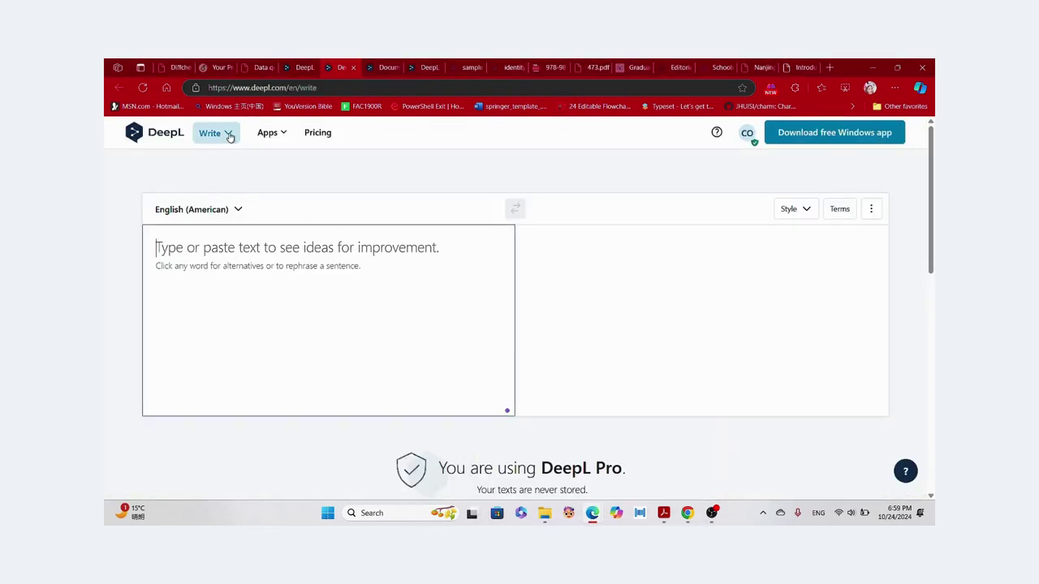
key(ctrl+shift+Tab)
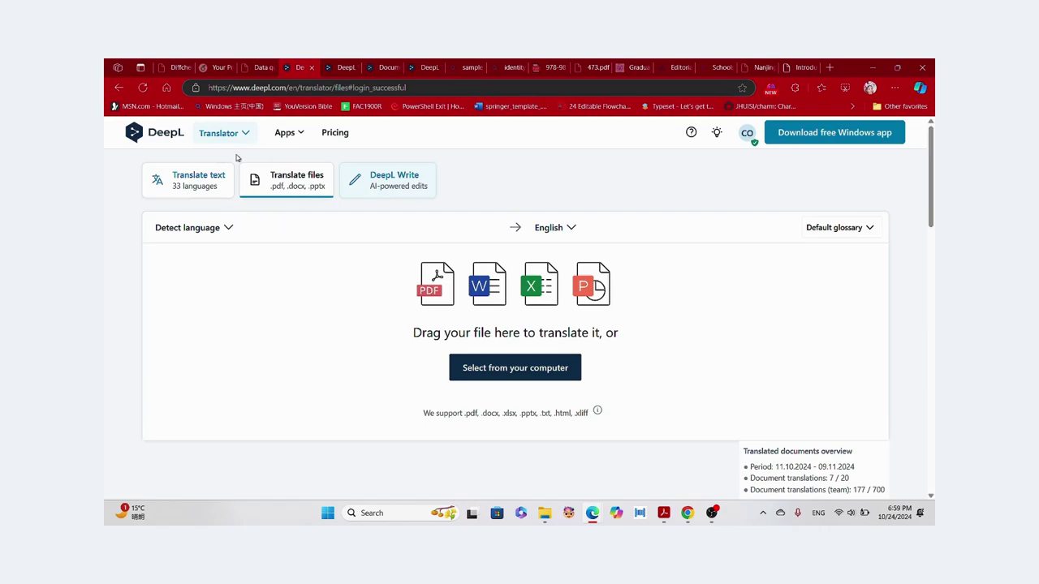
click(211, 190)
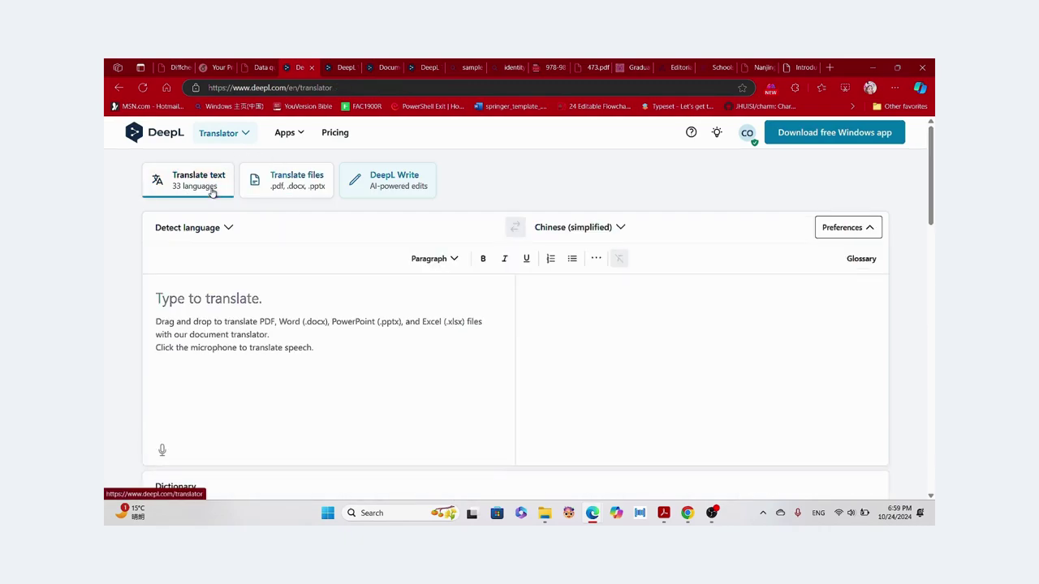
click(223, 231)
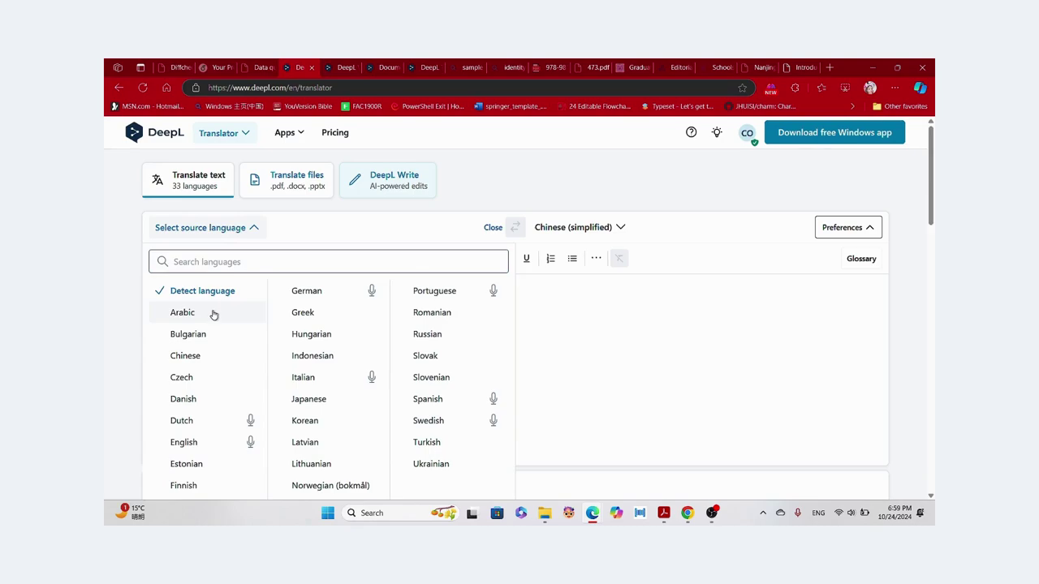
scroll(192, 318, down, 1)
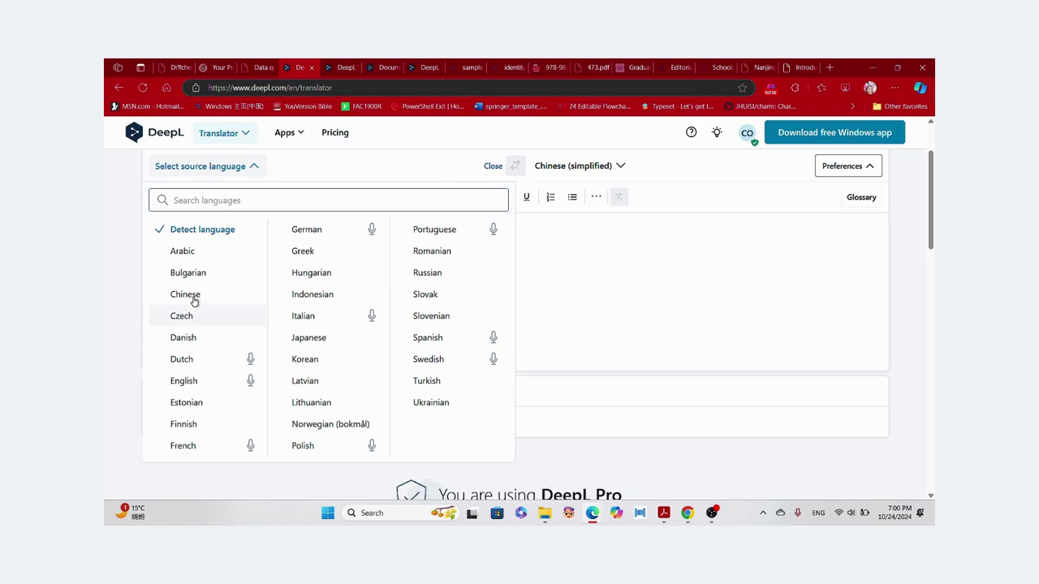
click(580, 262)
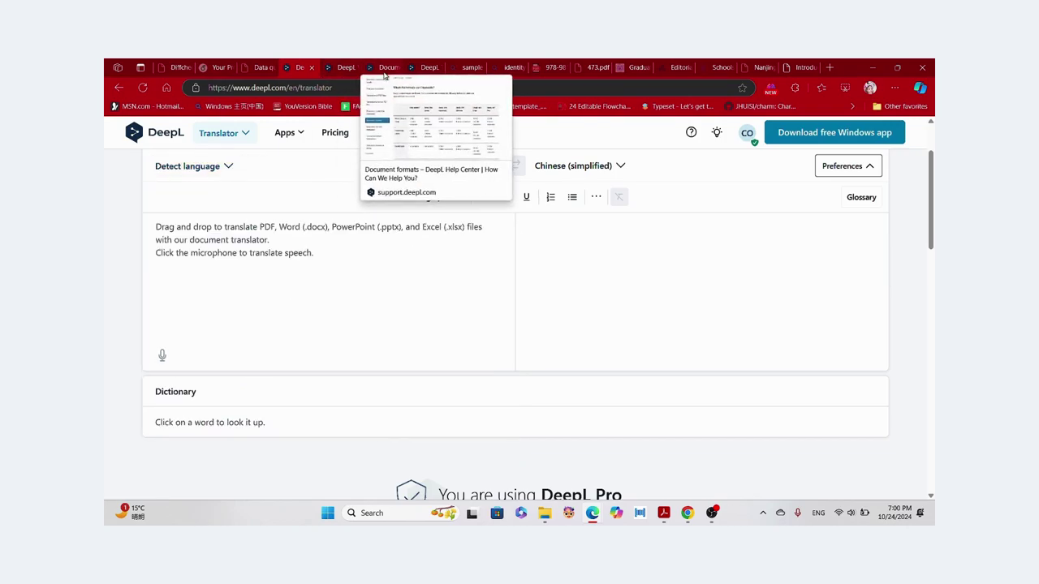
- Close the Document formats help page and return to DeepL Write
click(430, 70)
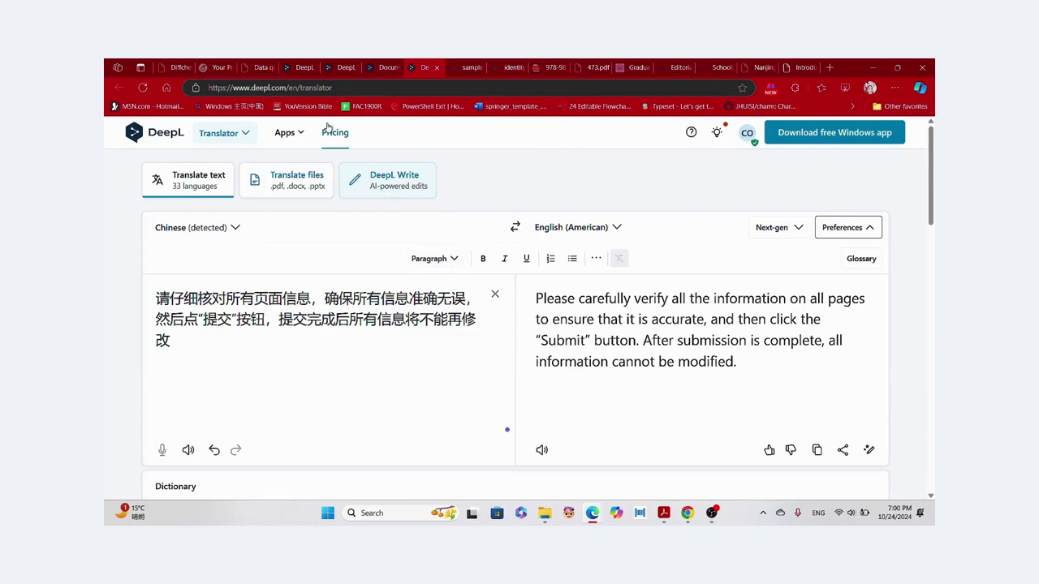
click(398, 66)
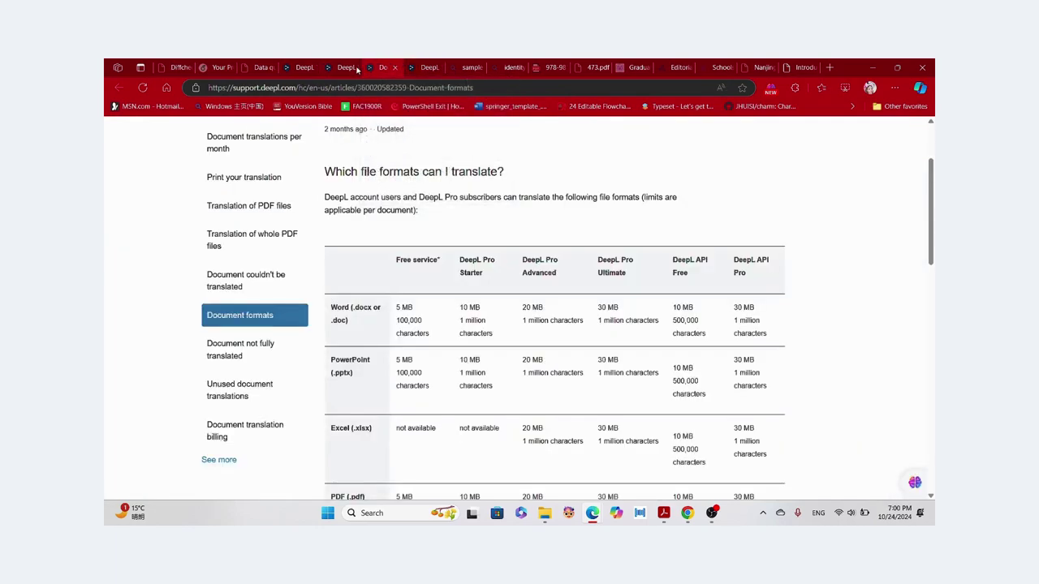
click(358, 70)
click(386, 68)
click(397, 68)
click(335, 68)
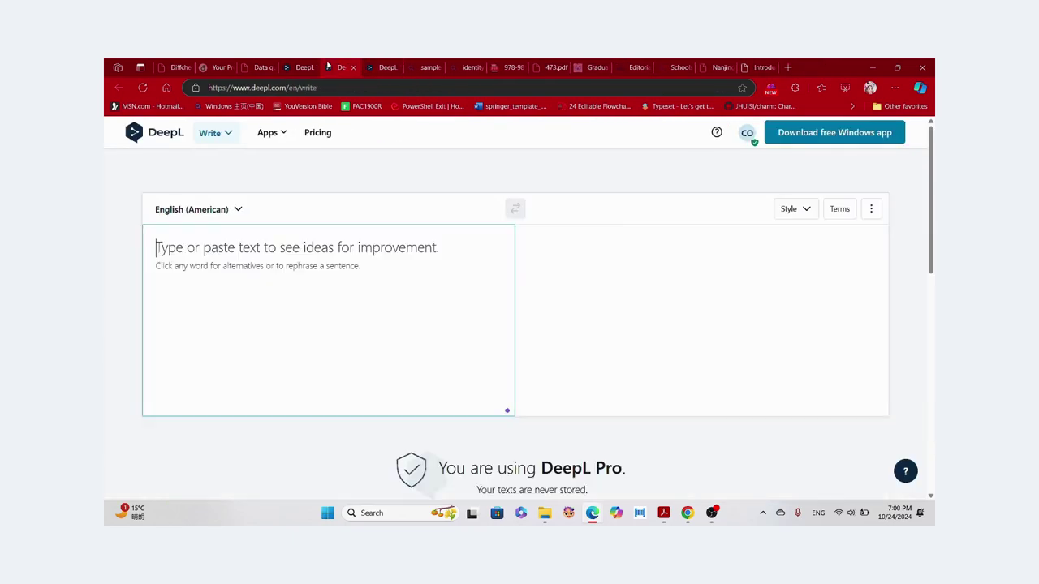
- Paste the copied Chinese announcement into DeepL Write and dismiss the tip about tailoring the text
click(258, 255)
key(ctrl+v)
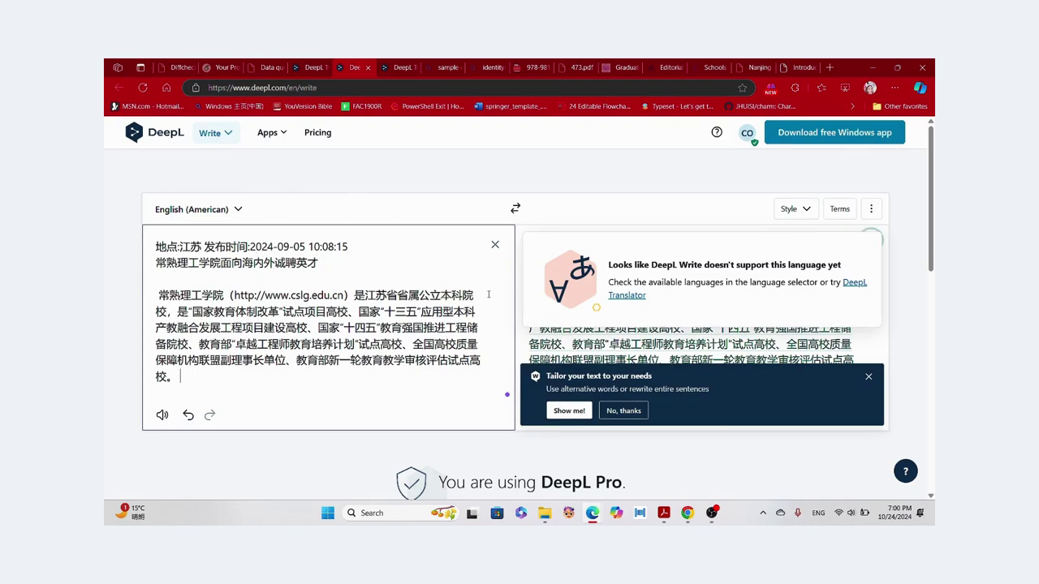
click(869, 385)
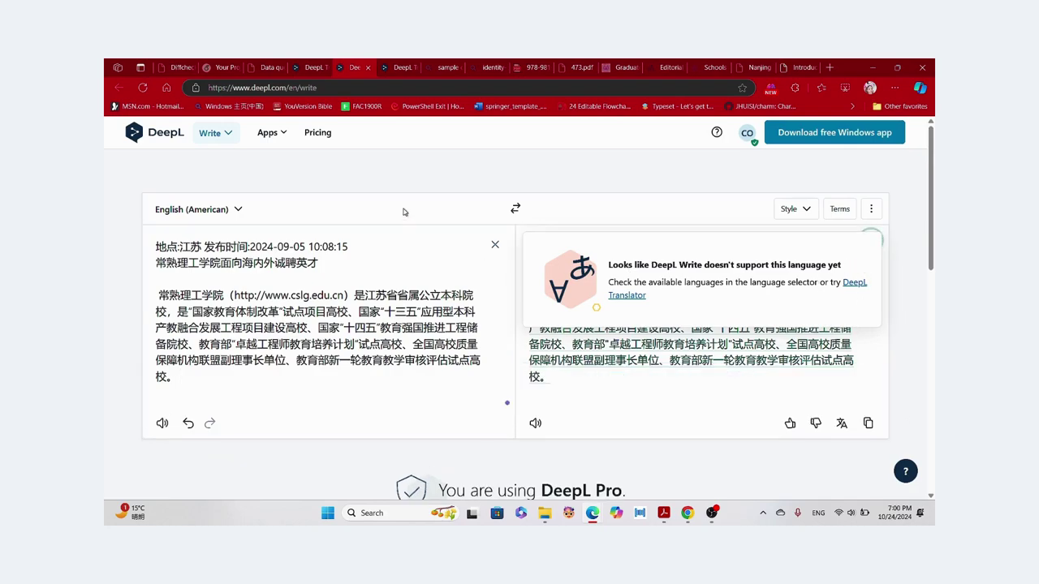
- Examine the list of languages that DeepL Write supports, leaving English (American) selected
click(233, 216)
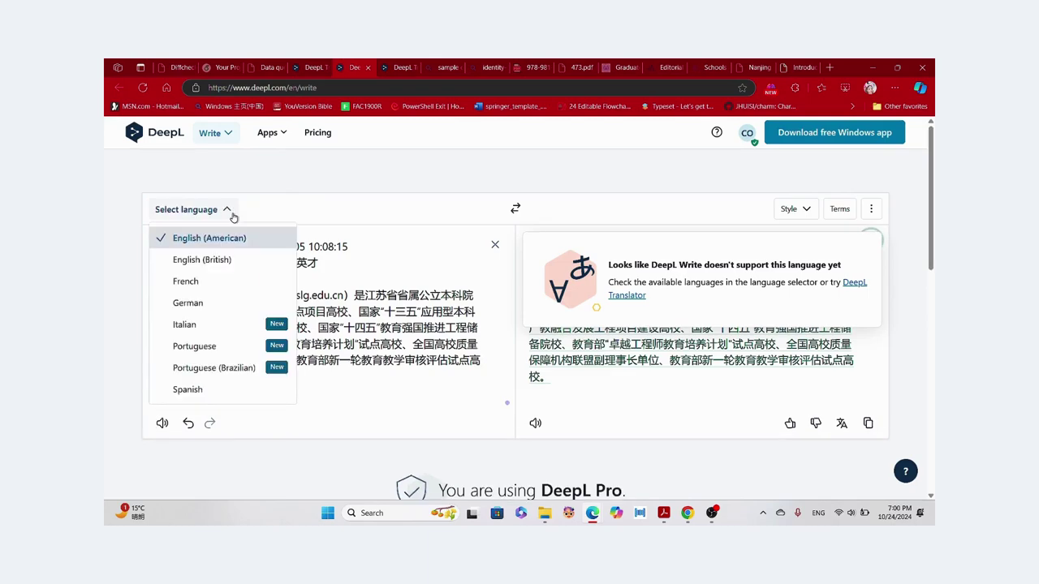
scroll(218, 304, down, 2)
scroll(217, 307, up, 1)
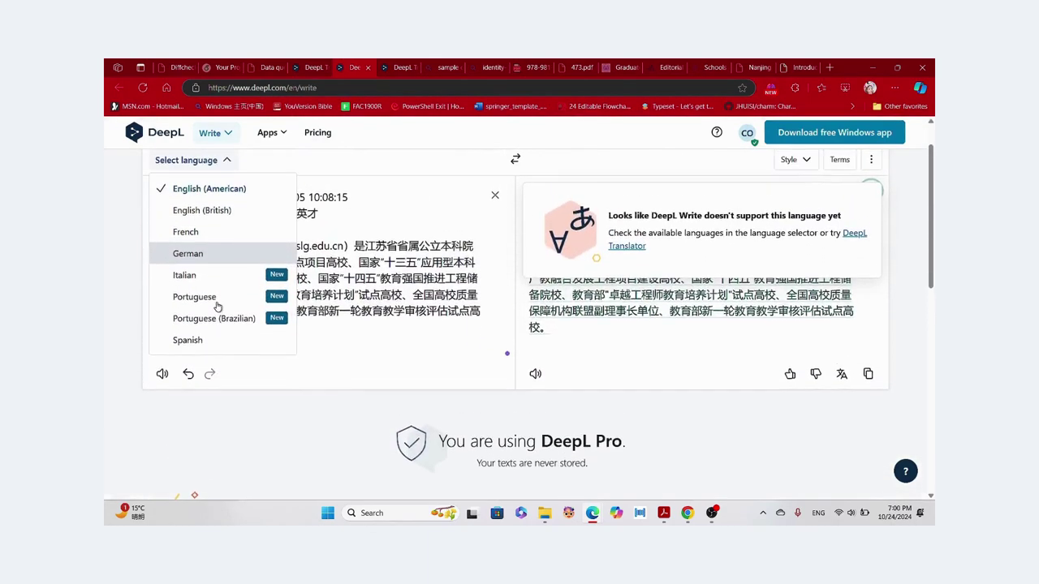
scroll(221, 232, up, 1)
scroll(220, 232, down, 2)
scroll(223, 235, up, 1)
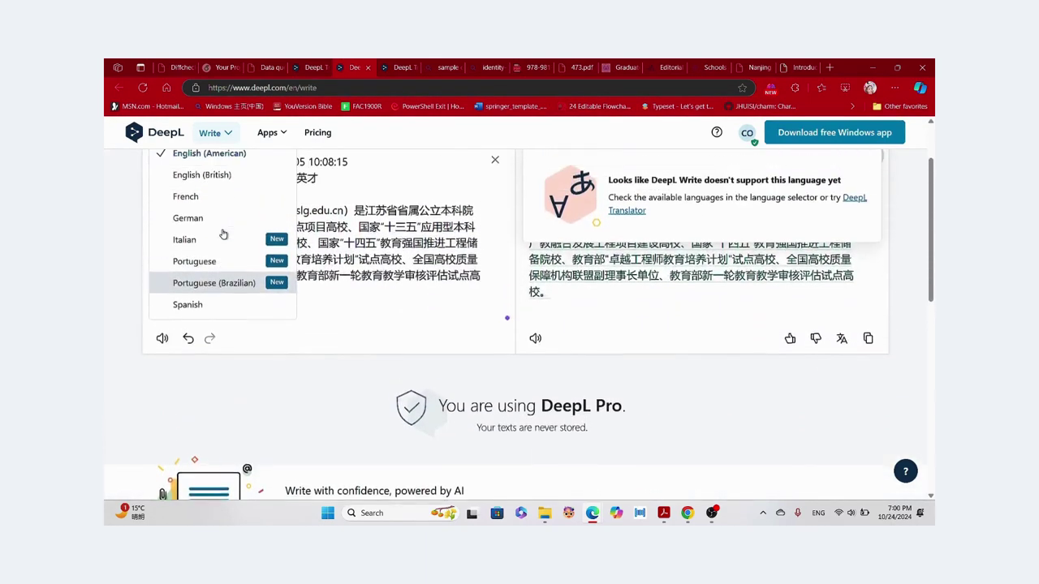
scroll(243, 203, down, 1)
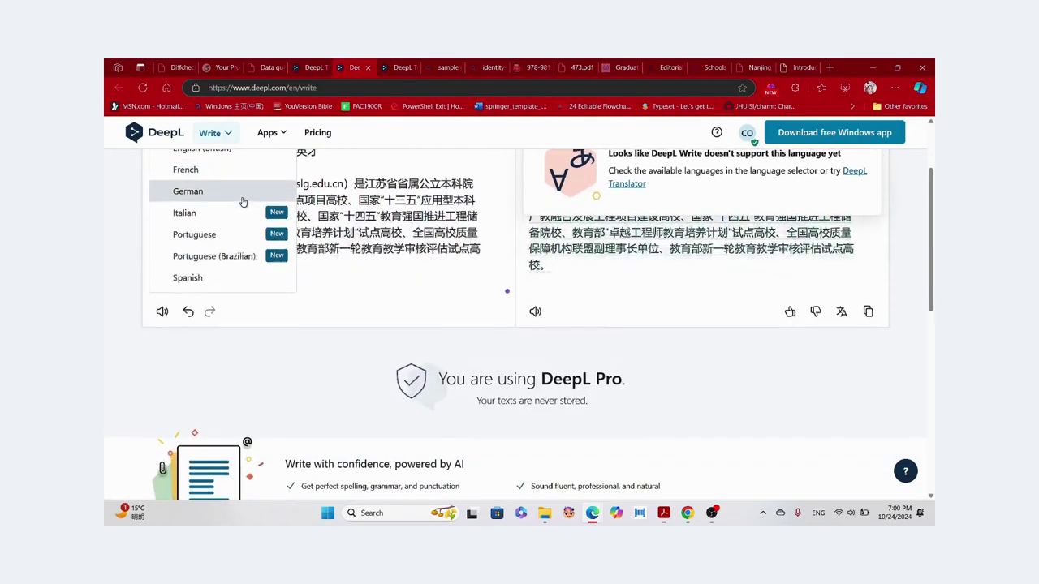
scroll(243, 203, up, 1)
click(356, 278)
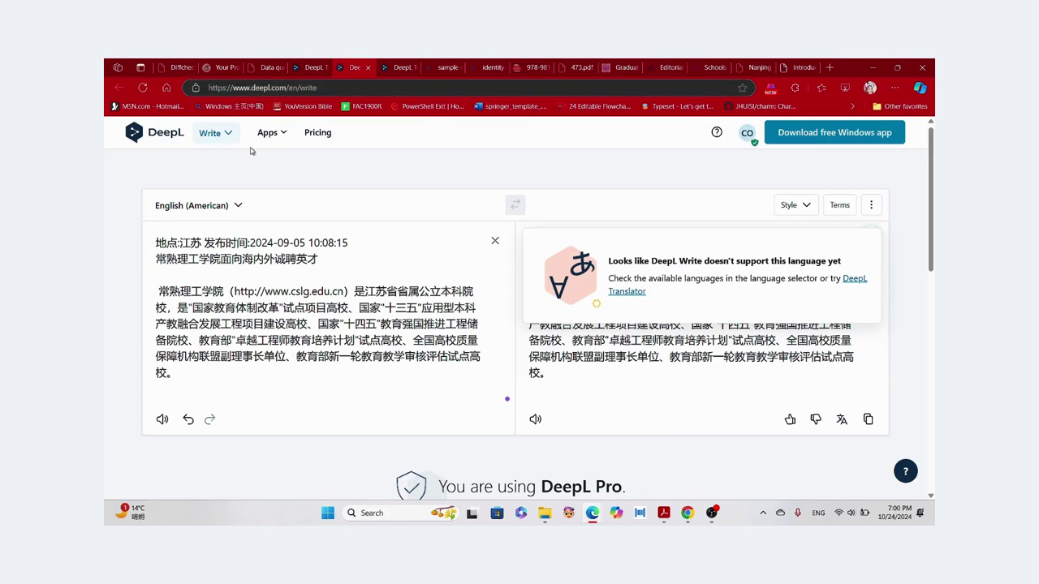
- Reload DeepL Write, paste the copied Chinese announcement again and follow the notice's link to DeepL Translator
click(143, 88)
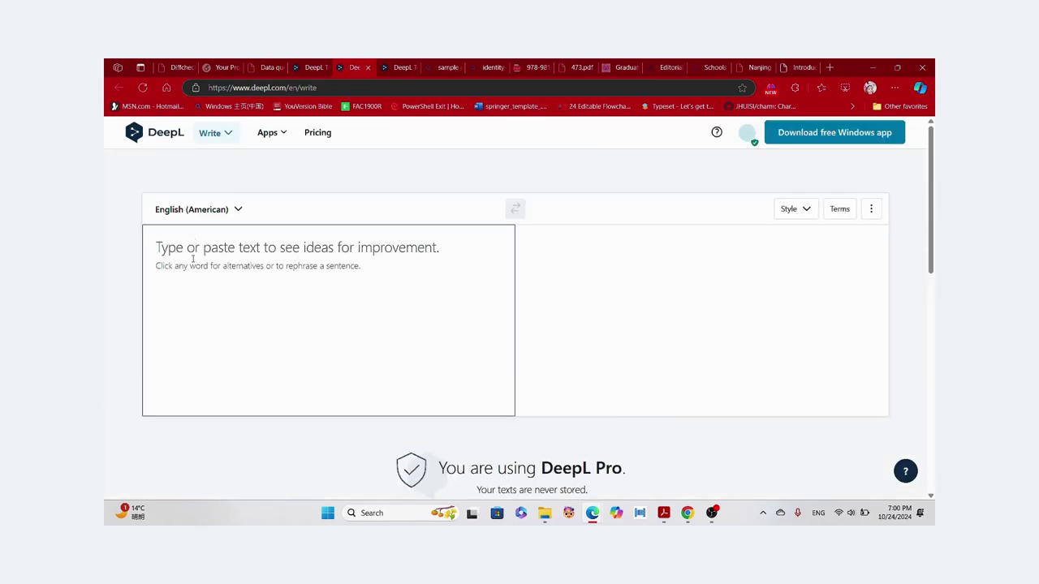
click(237, 210)
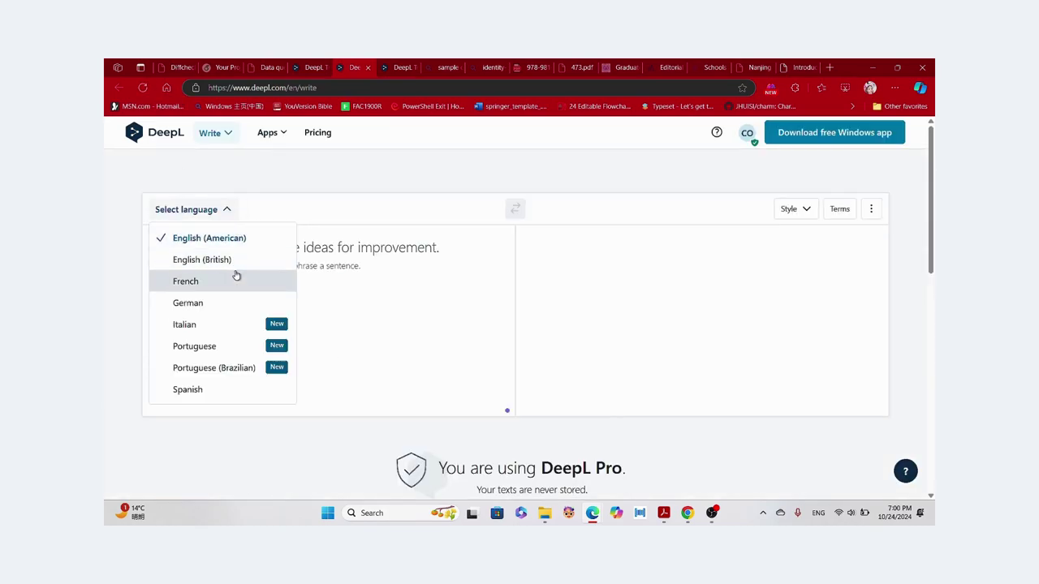
click(328, 264)
key(ctrl+v)
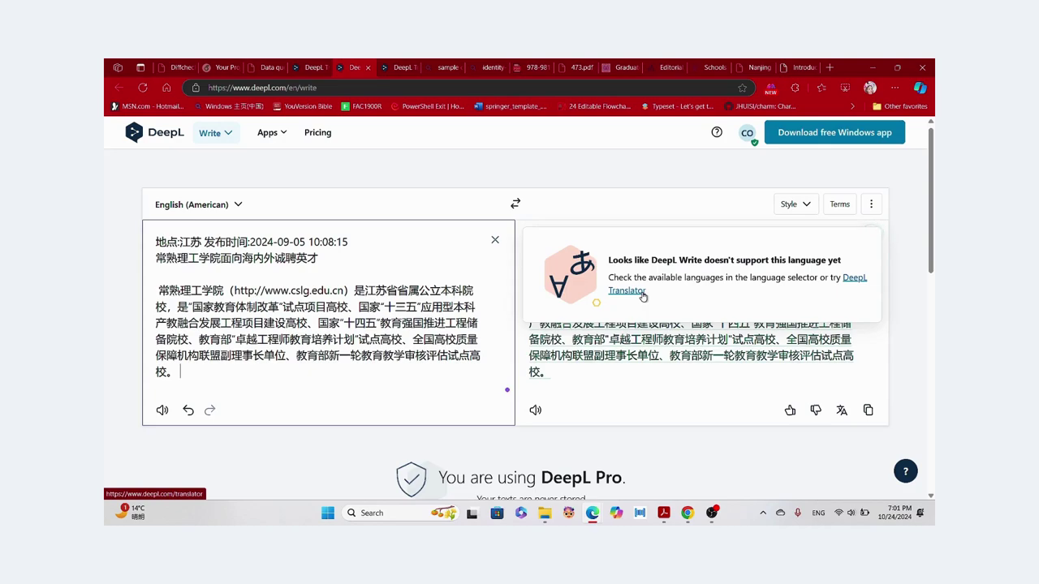
click(642, 296)
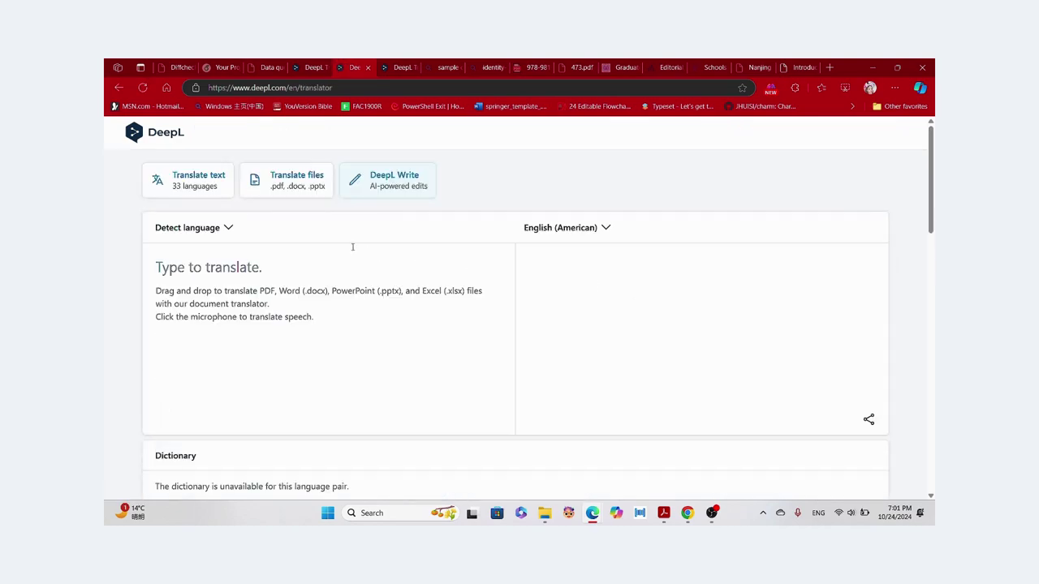
- Paste the copied Chinese announcement into the translator's source text and dismiss the browser extension offer
click(264, 274)
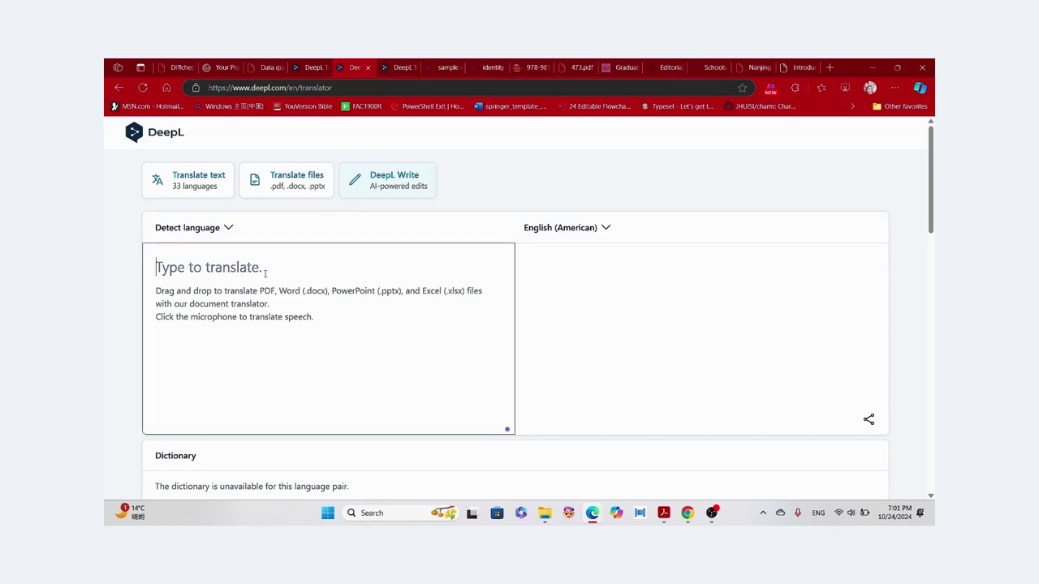
key(ctrl+v)
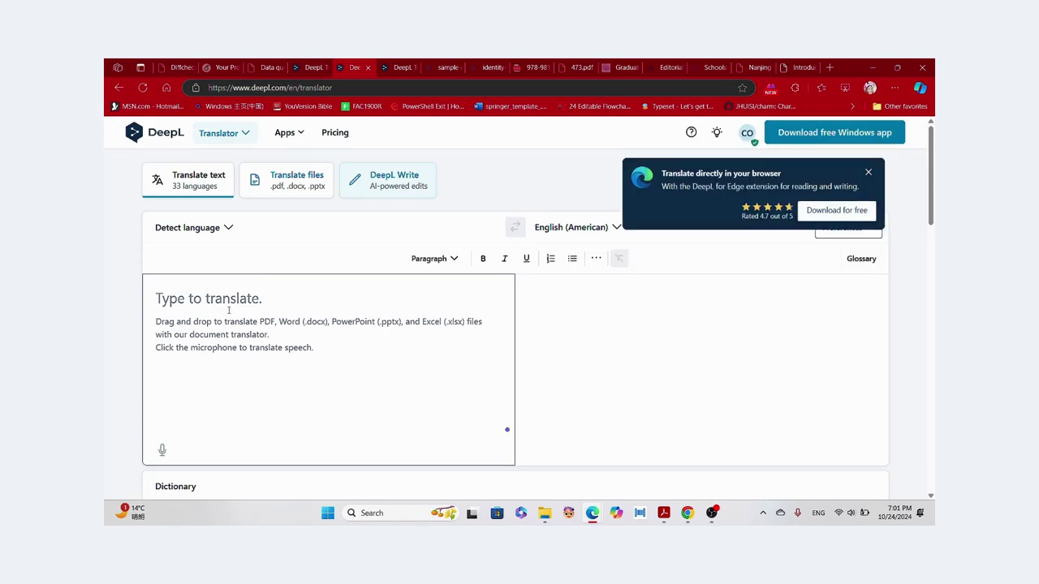
click(229, 309)
key(ctrl+v)
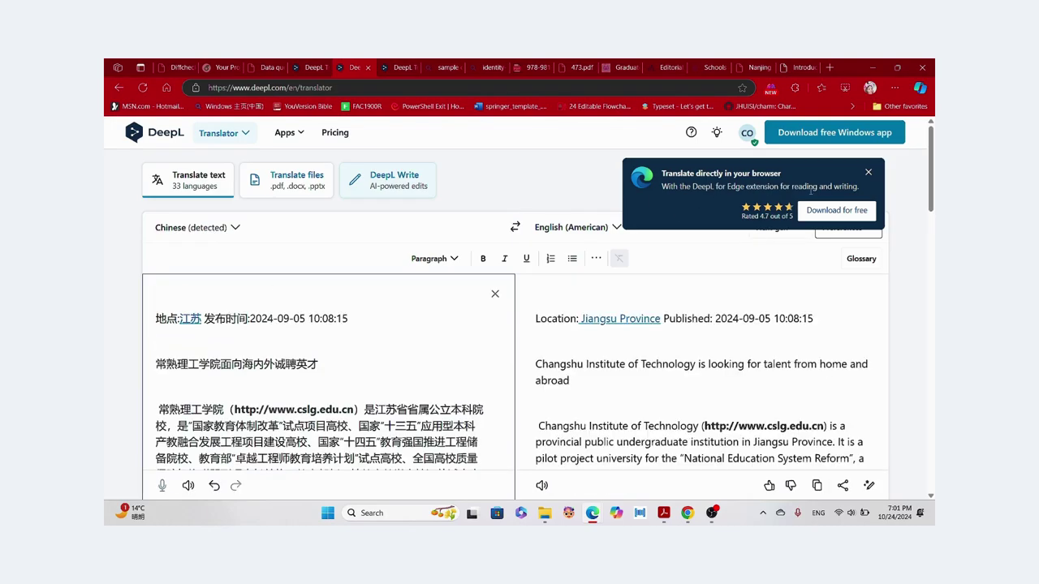
click(868, 172)
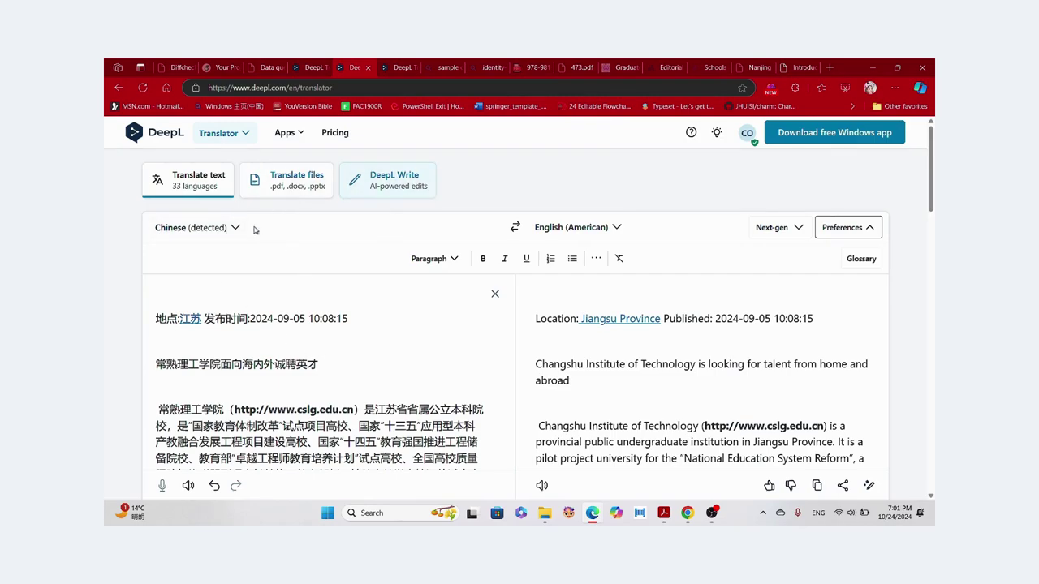
- Clear the source text, paste the Chinese announcement again and look over its English (American) translation
click(495, 294)
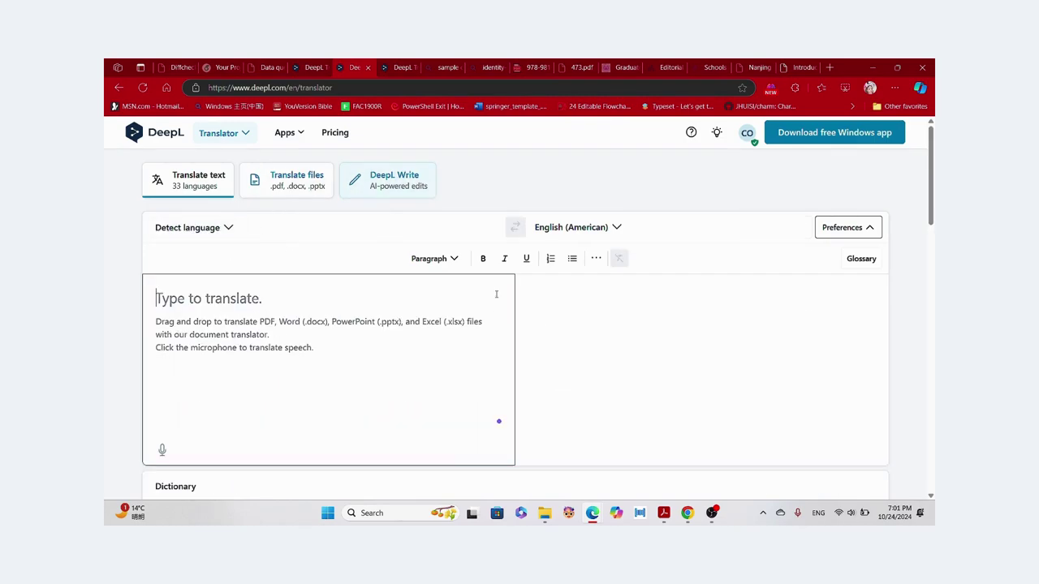
key(ctrl+v)
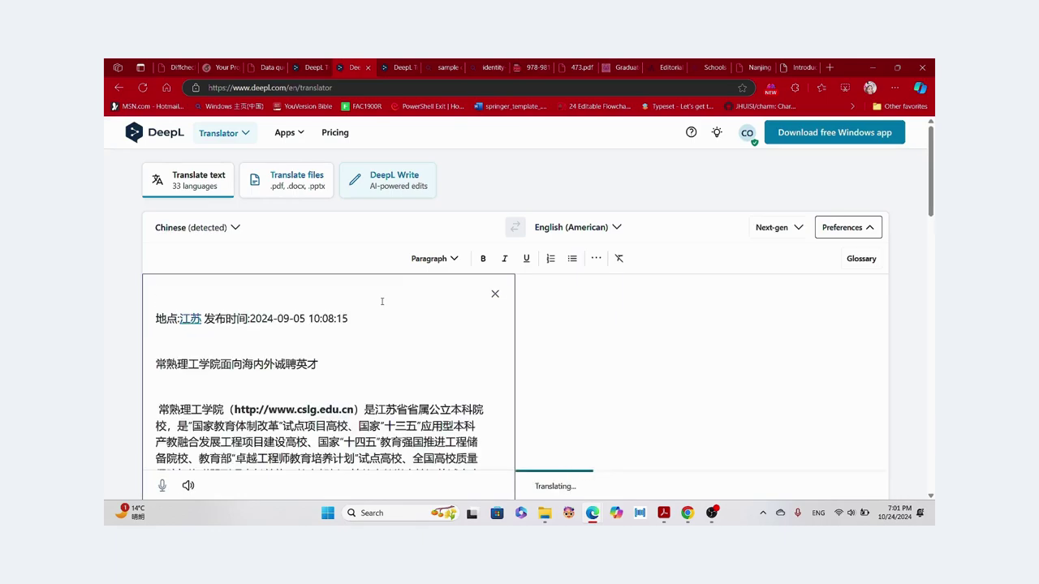
scroll(242, 385, down, 1)
click(577, 282)
drag(659, 293, 620, 289)
scroll(620, 288, up, 1)
click(620, 288)
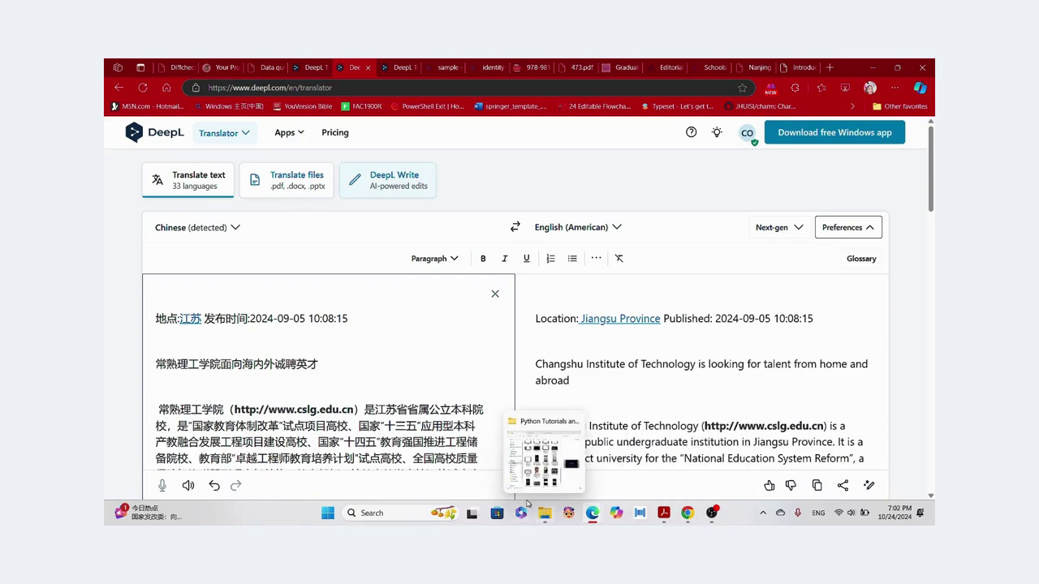
- Switch to File Explorer and open the Ph.D Thesis folder listed under Last month on Local Disk (D:)
mouse_move(545, 513)
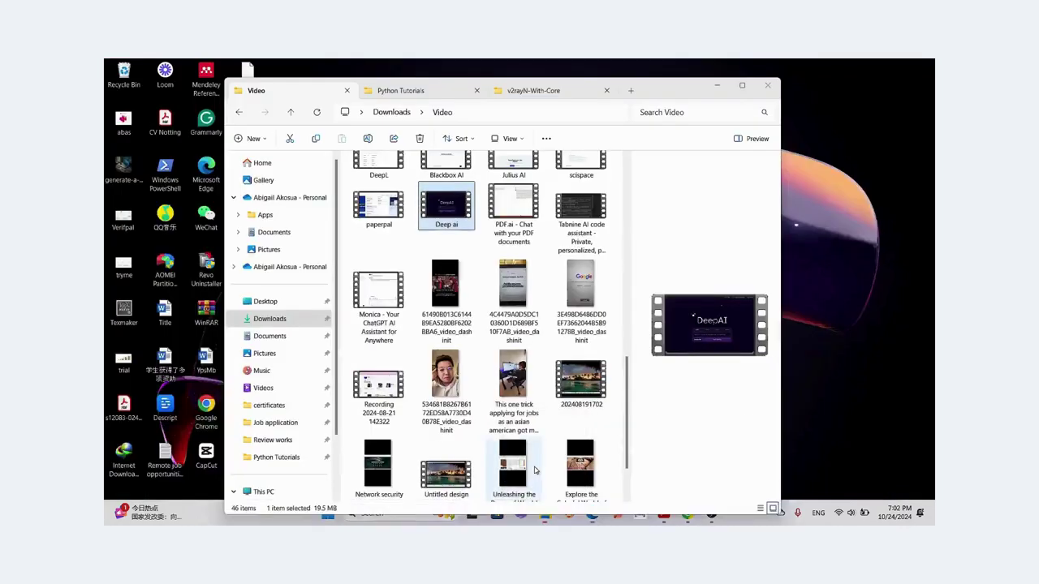
click(544, 457)
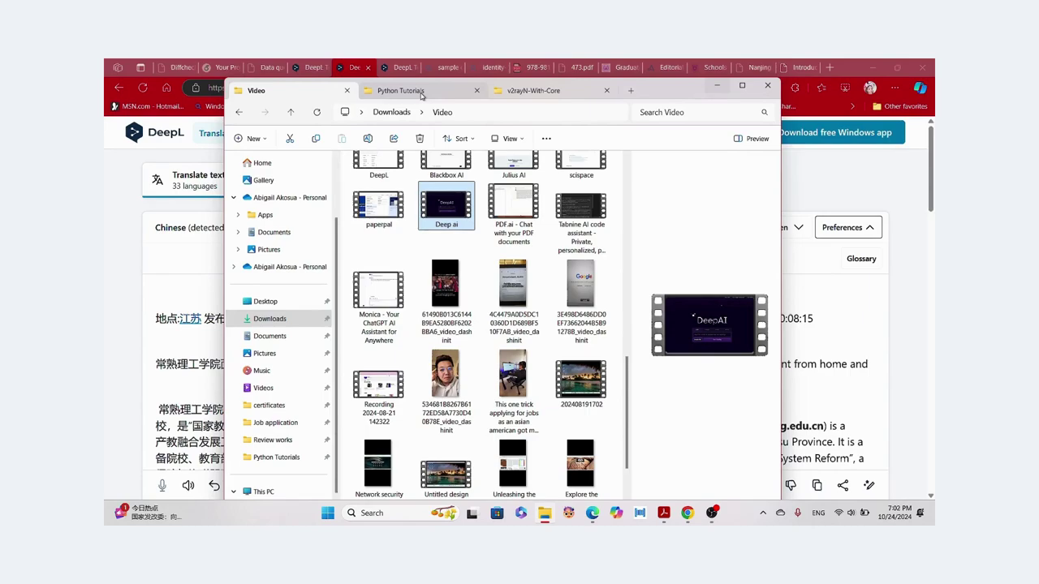
click(423, 95)
click(276, 453)
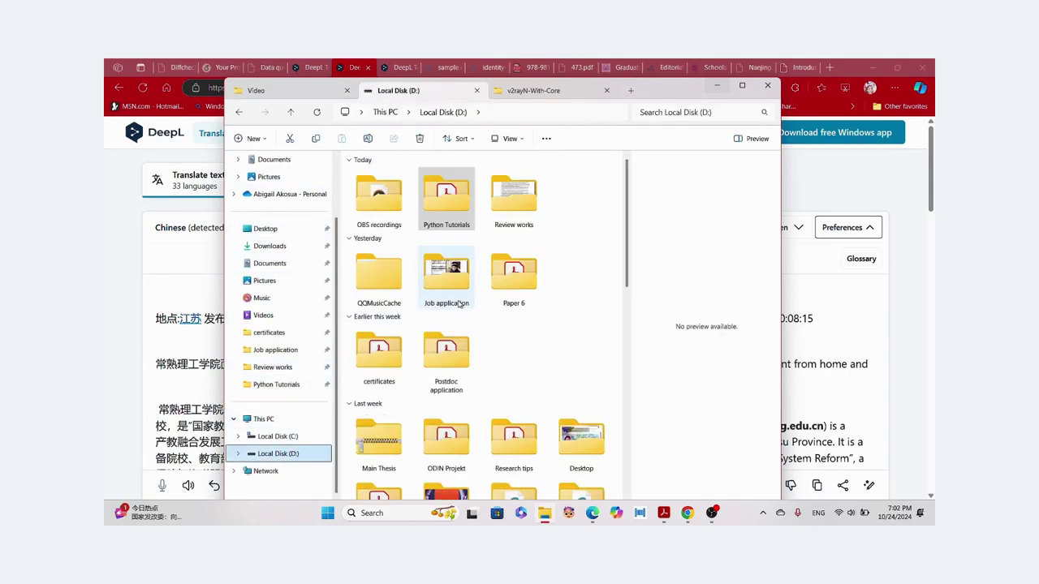
scroll(459, 303, down, 3)
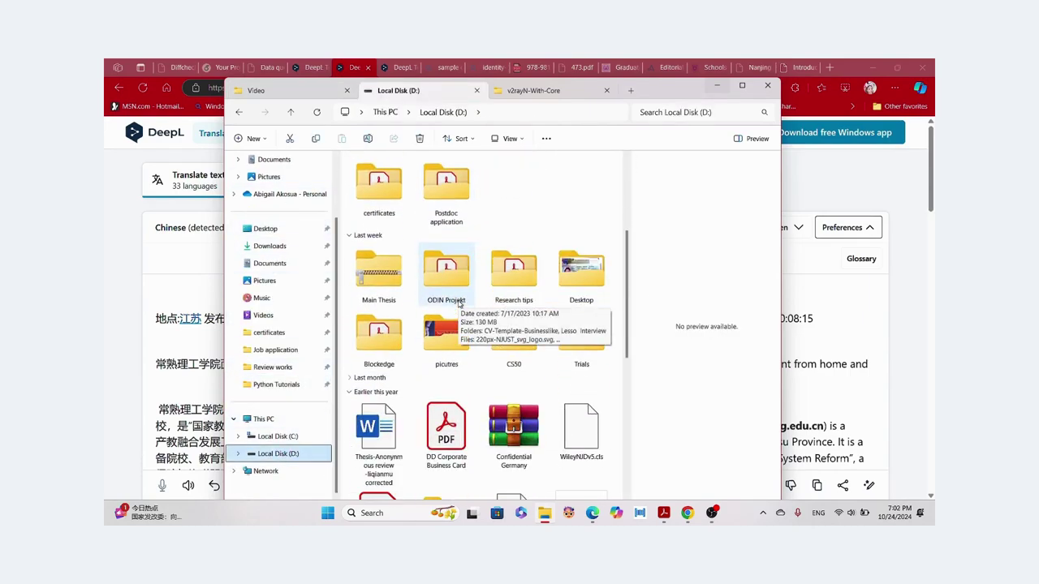
click(349, 377)
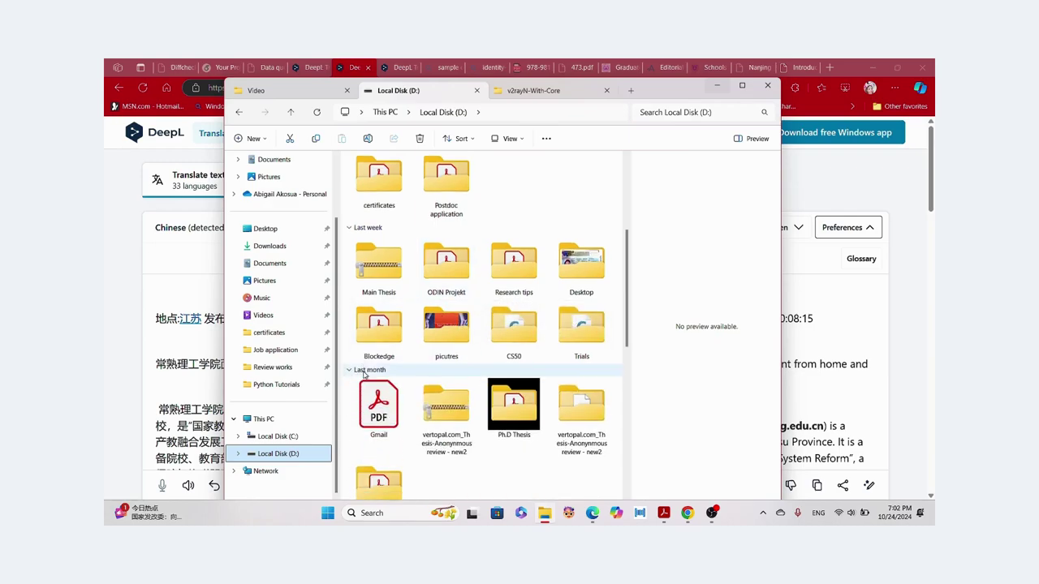
scroll(364, 375, down, 3)
double_click(516, 231)
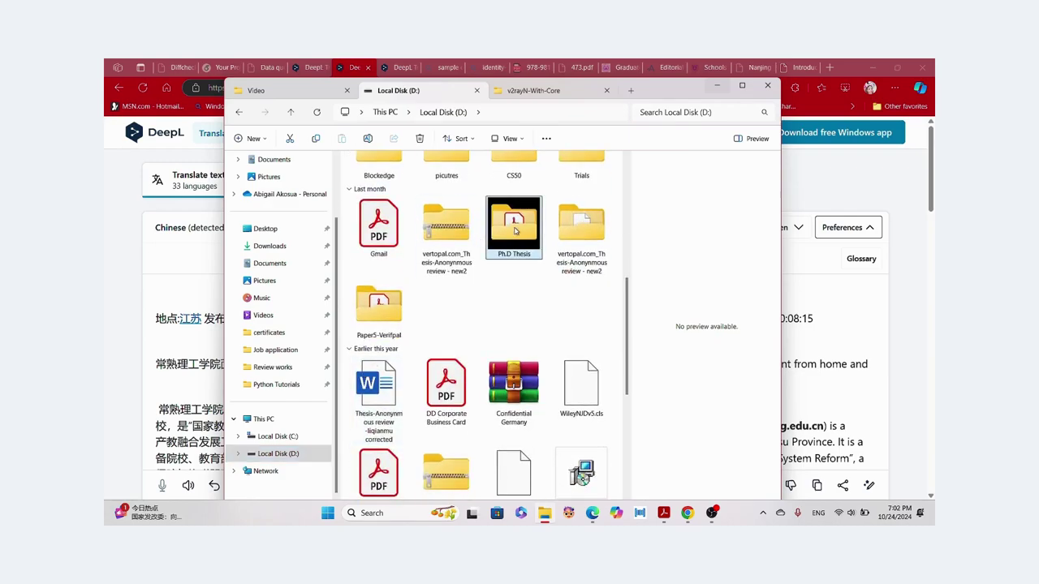
click(454, 208)
double_click(455, 208)
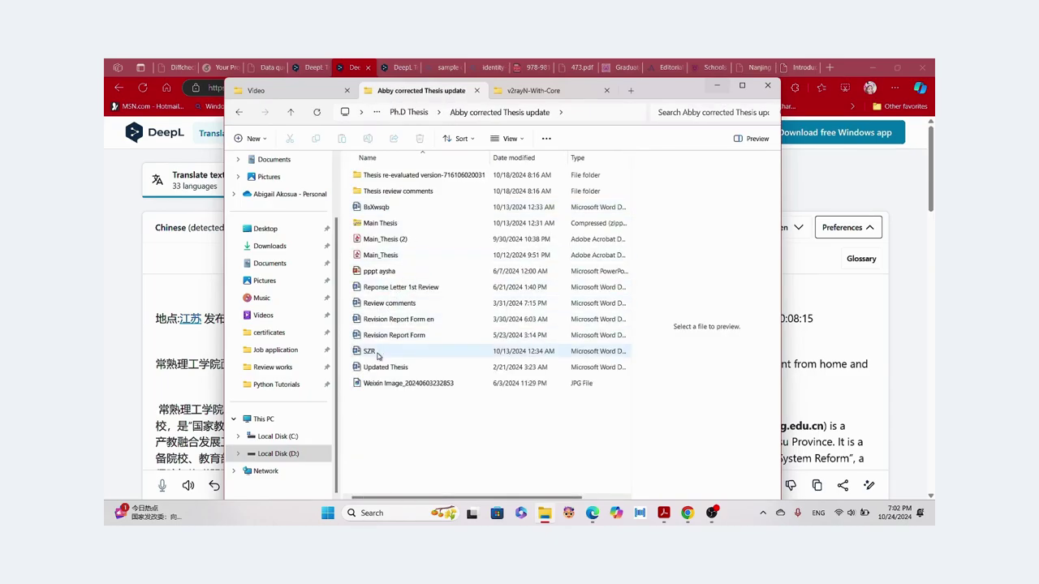
click(238, 114)
- Browse the Ph.D Thesis folder for a Chinese document, viewing and closing the Word file 博士预评审表-Thesis
scroll(456, 282, down, 10)
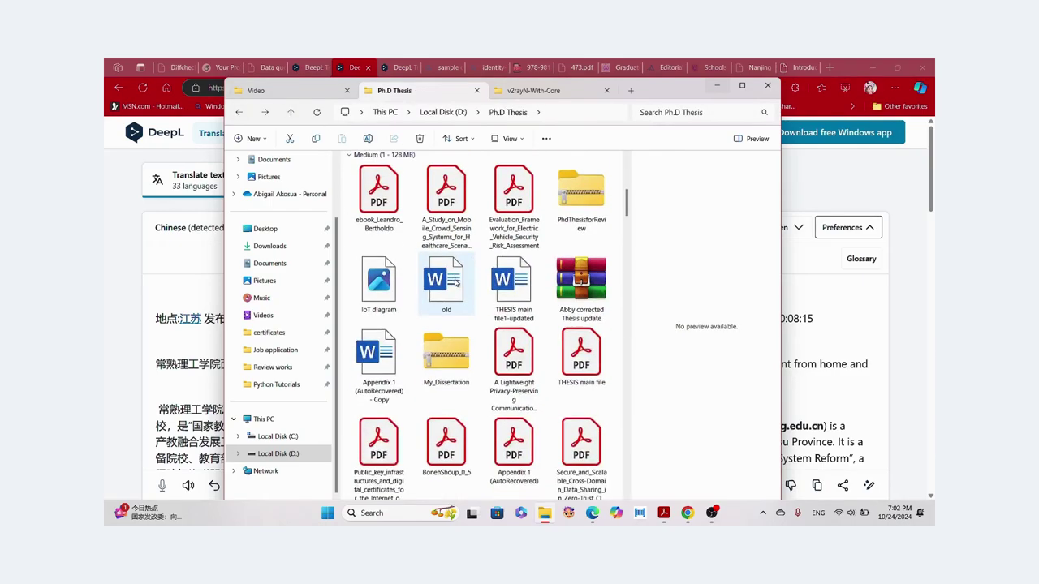
scroll(455, 281, down, 6)
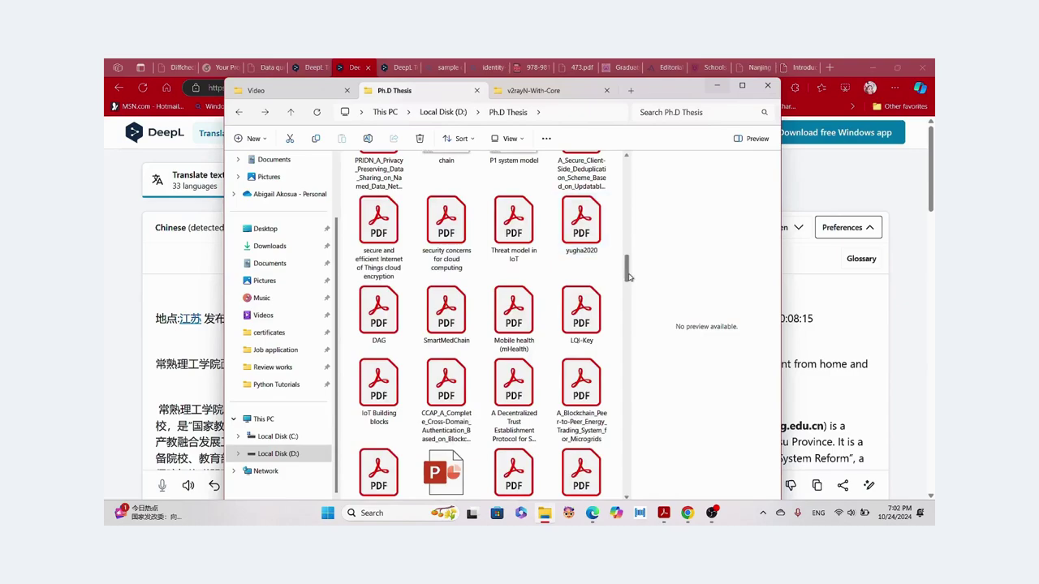
drag(629, 276, 619, 410)
scroll(584, 399, down, 5)
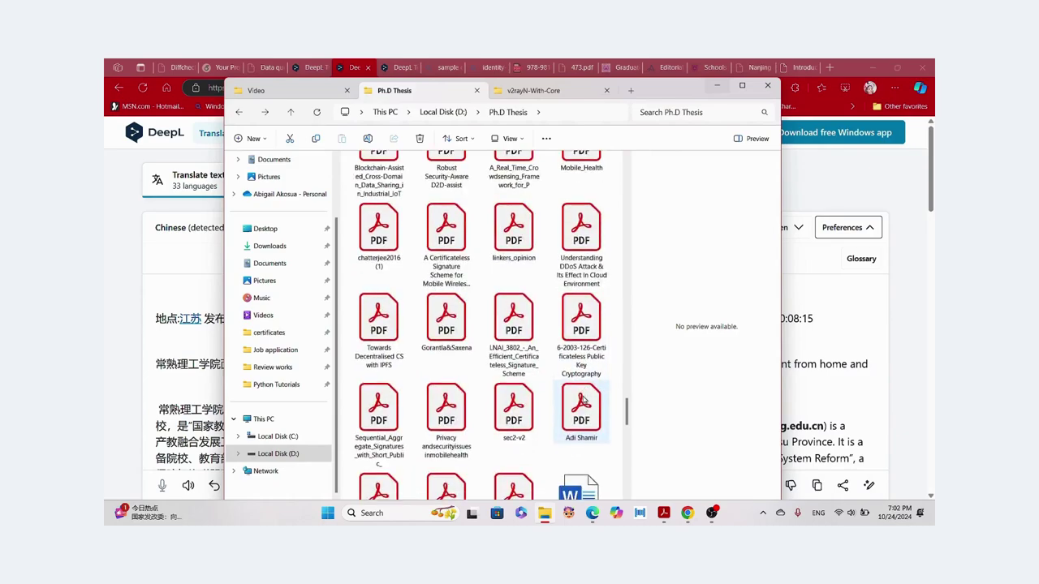
scroll(585, 399, down, 3)
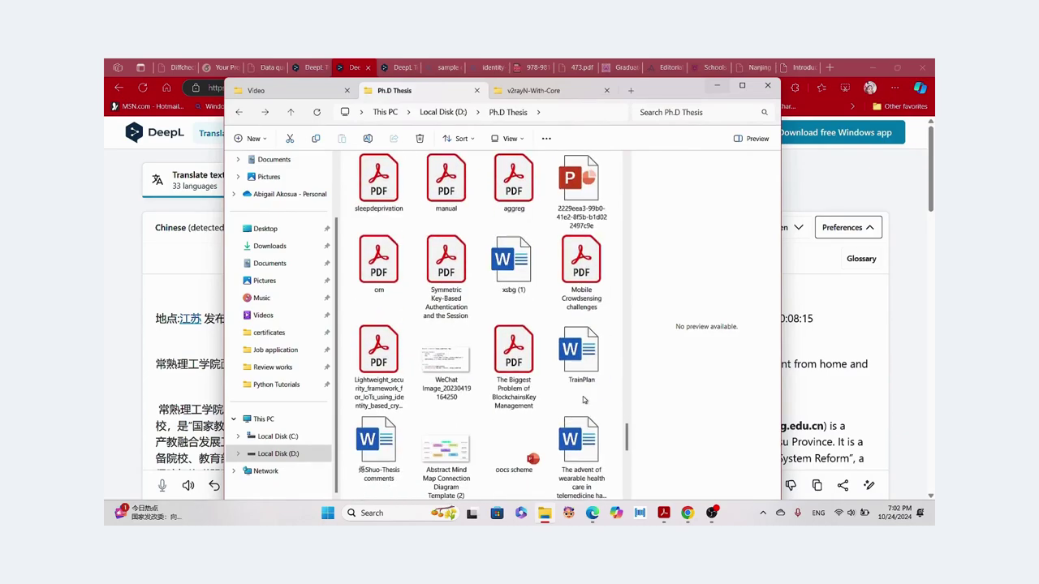
scroll(583, 399, down, 4)
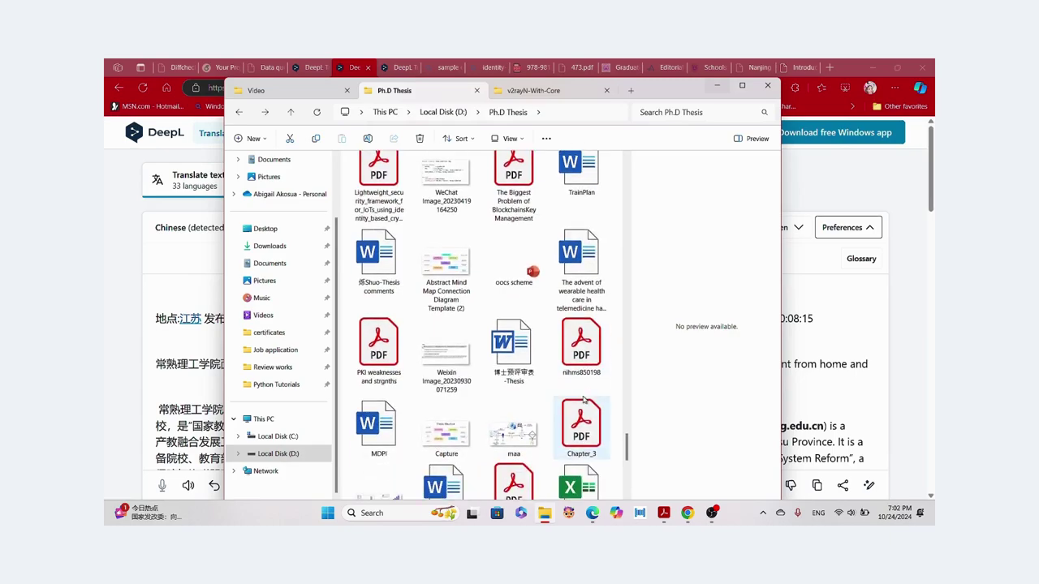
scroll(583, 399, down, 2)
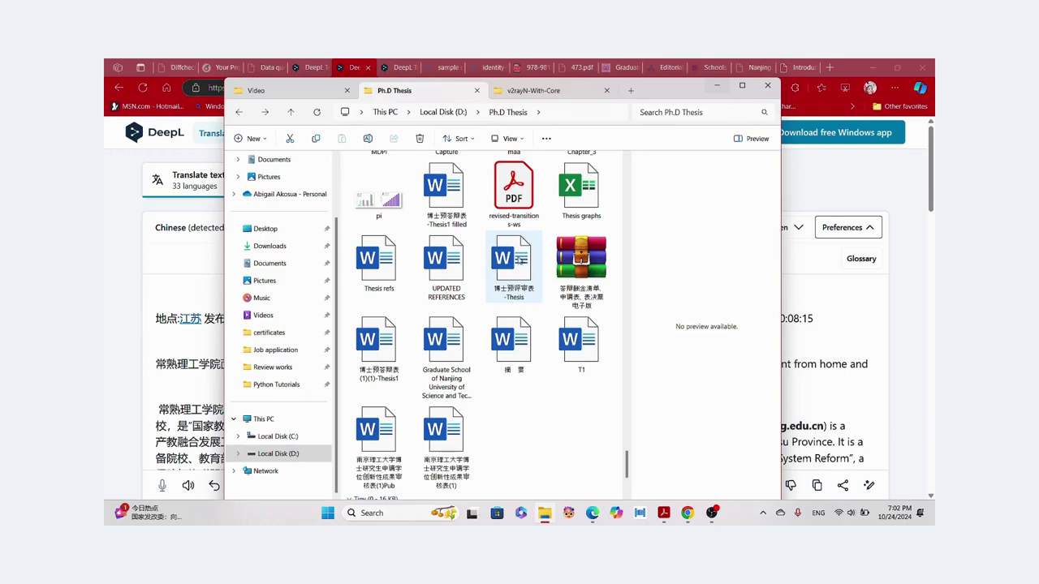
mouse_move(518, 262)
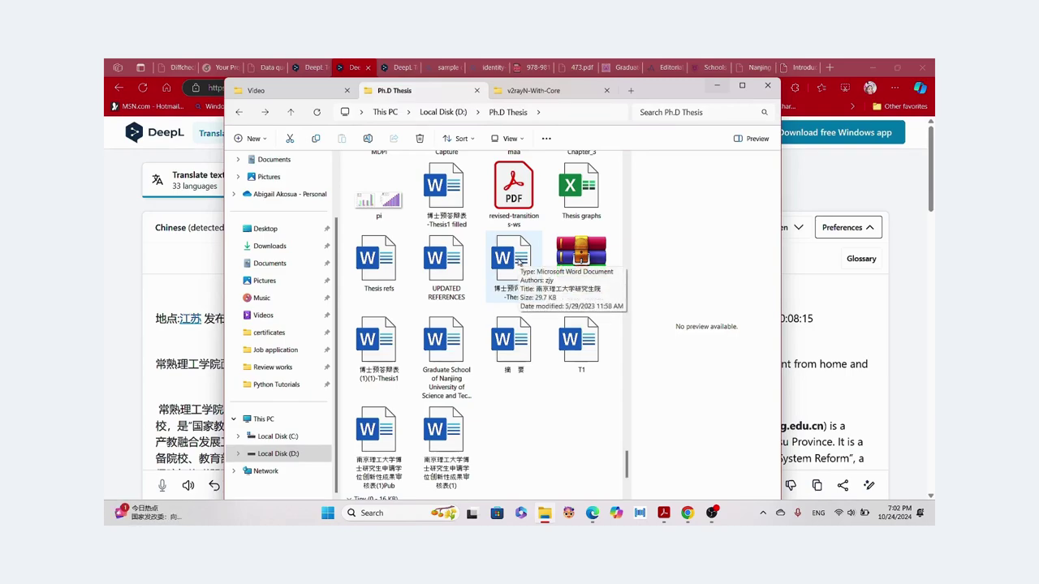
scroll(518, 261, down, 2)
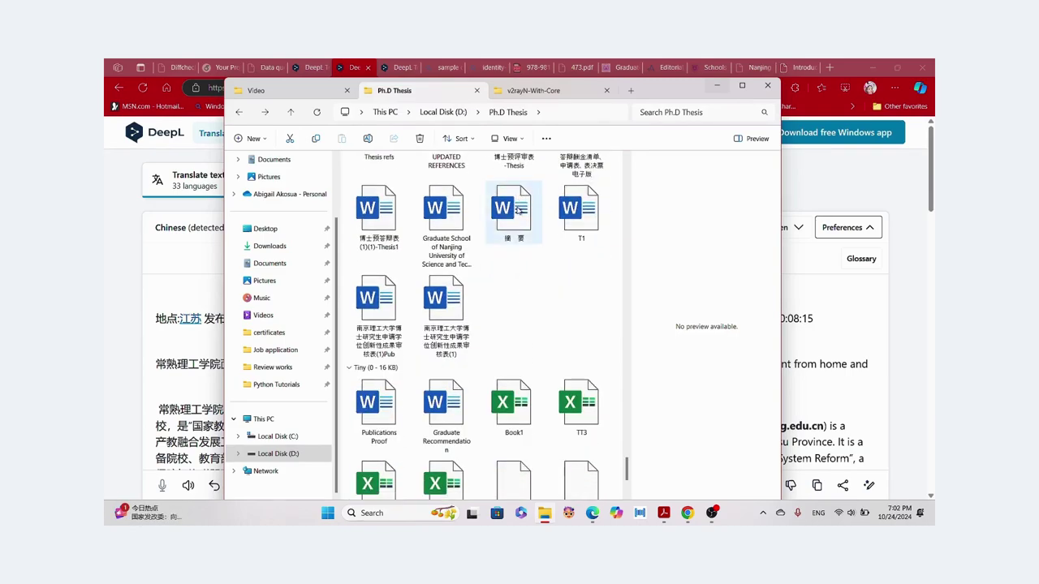
scroll(518, 210, up, 2)
double_click(518, 223)
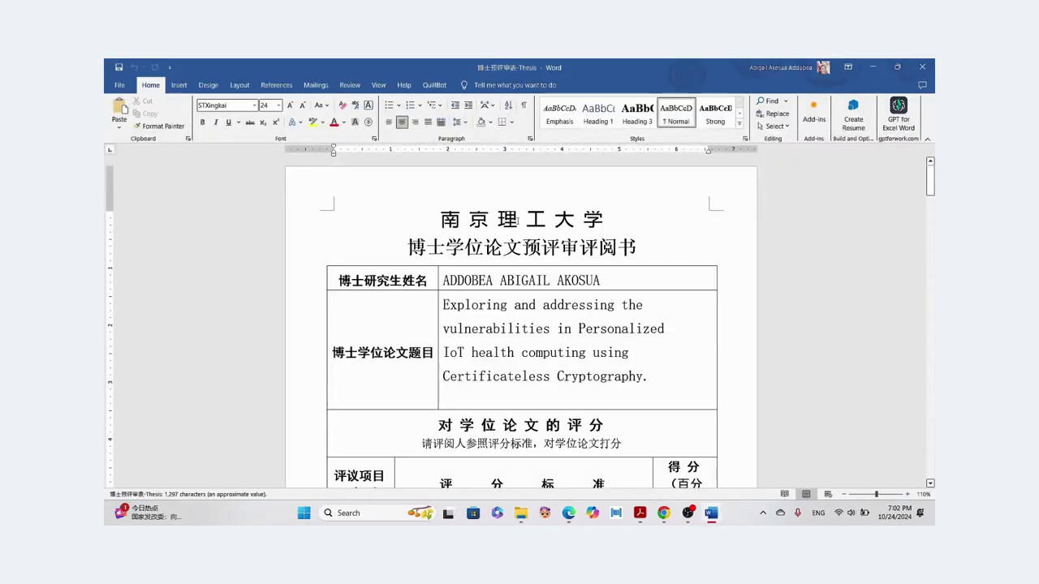
click(923, 75)
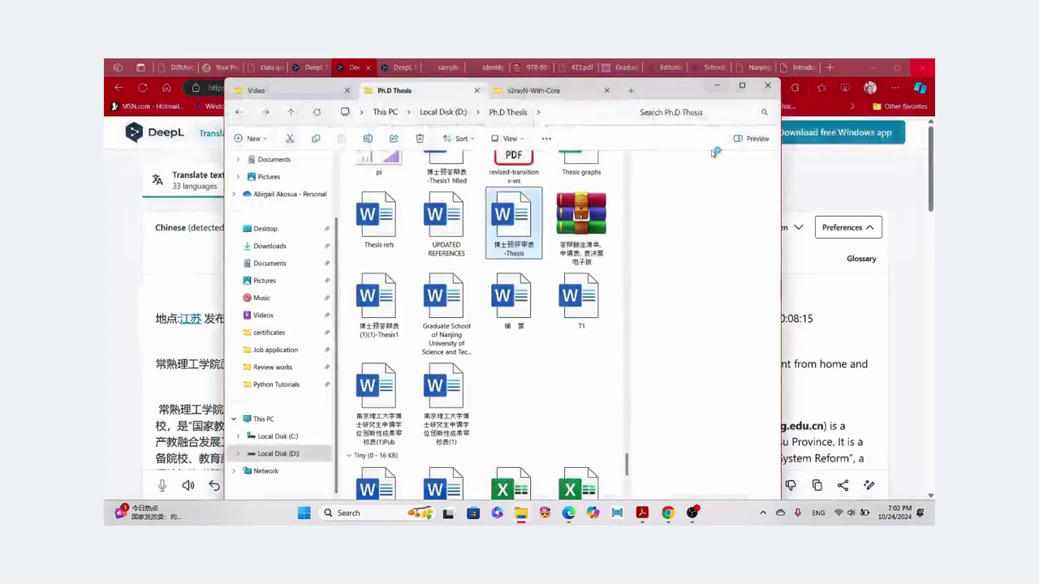
- Reopen the Ph.D Thesis folder from Local Disk (D:) and open the author's named thesis in Word, using the copy without comments
scroll(525, 268, down, 3)
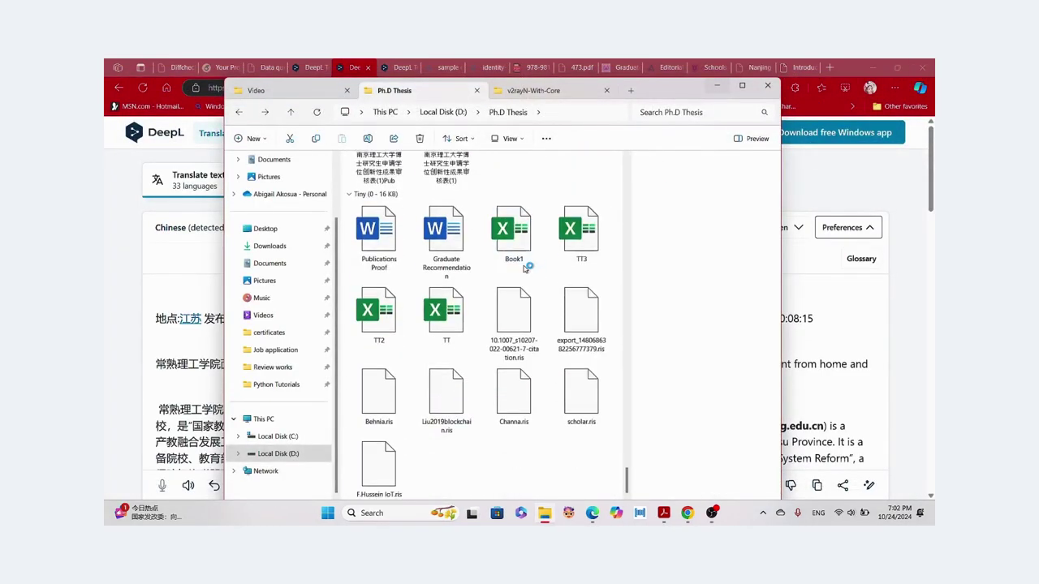
click(238, 113)
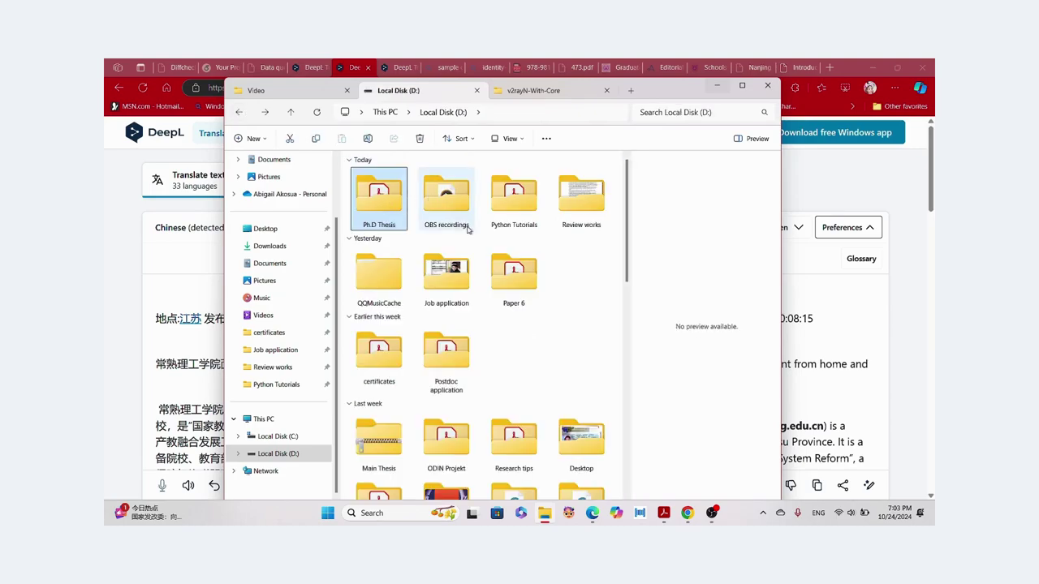
double_click(396, 227)
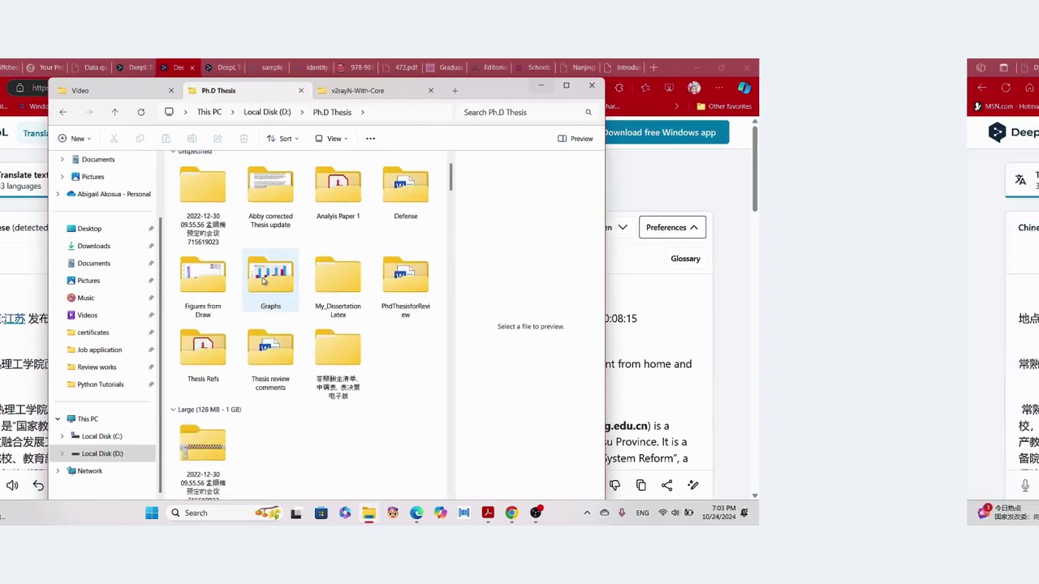
scroll(535, 369, down, 5)
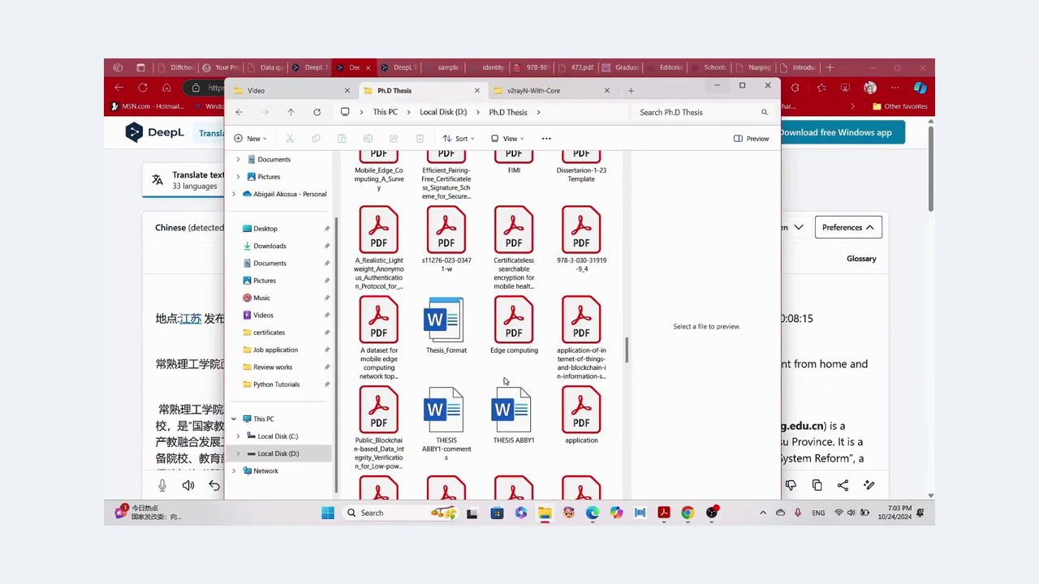
double_click(509, 415)
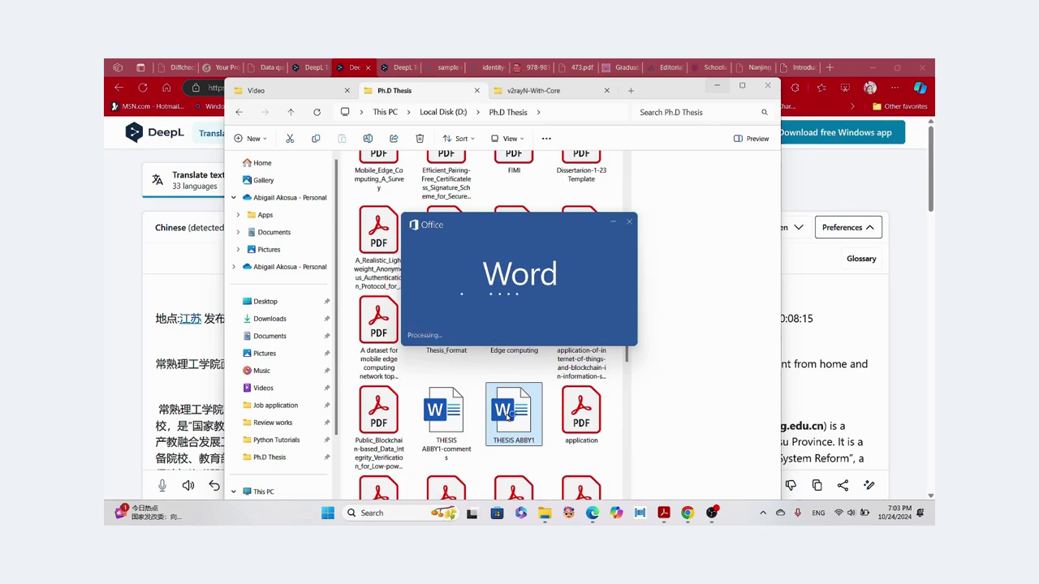
- Scan the opened master thesis for the Chinese abstract (摘要) and the English ABSTRACT that follows it
scroll(507, 416, down, 8)
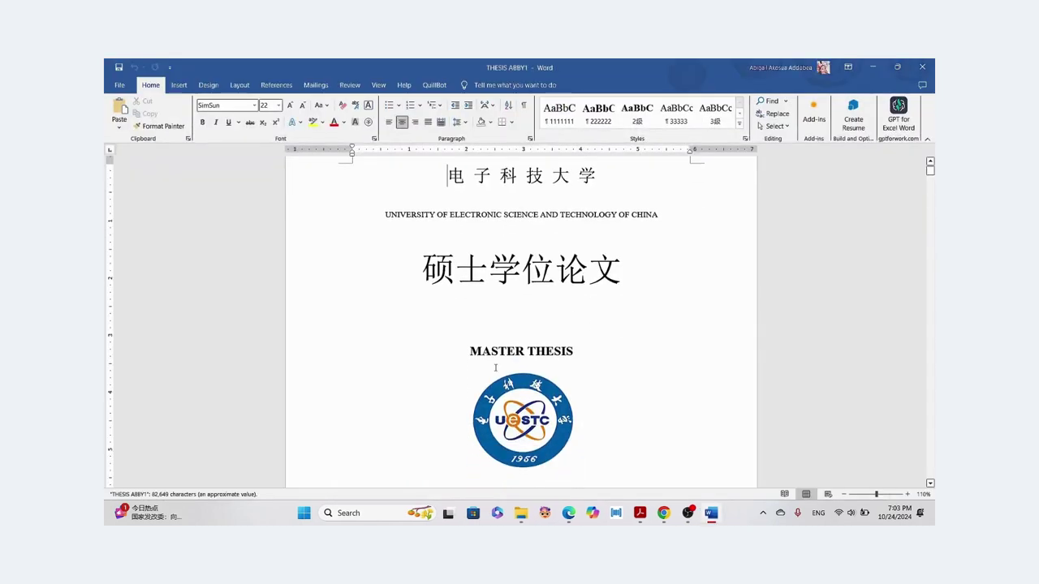
scroll(495, 367, down, 20)
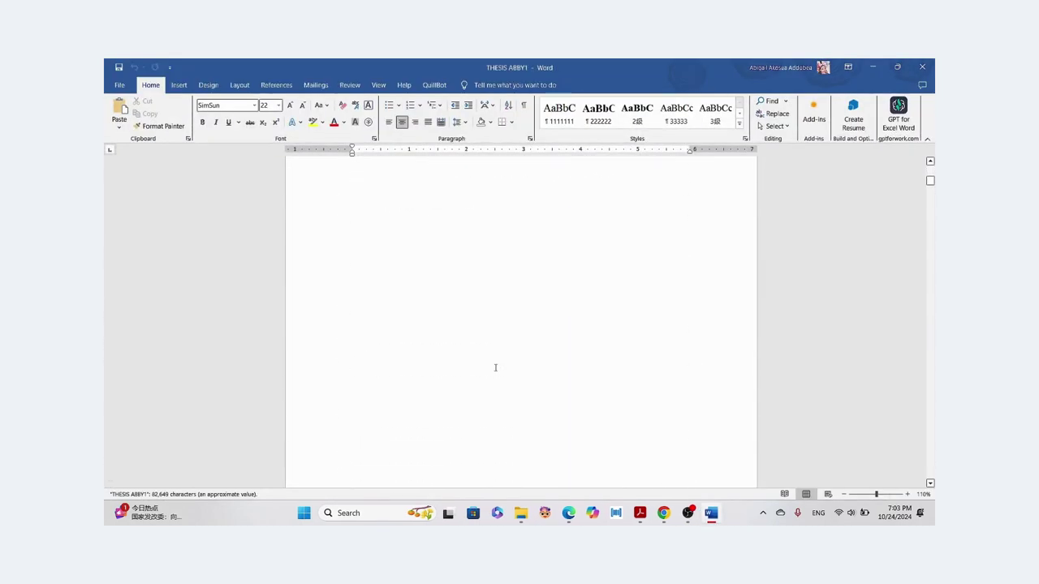
scroll(495, 367, down, 15)
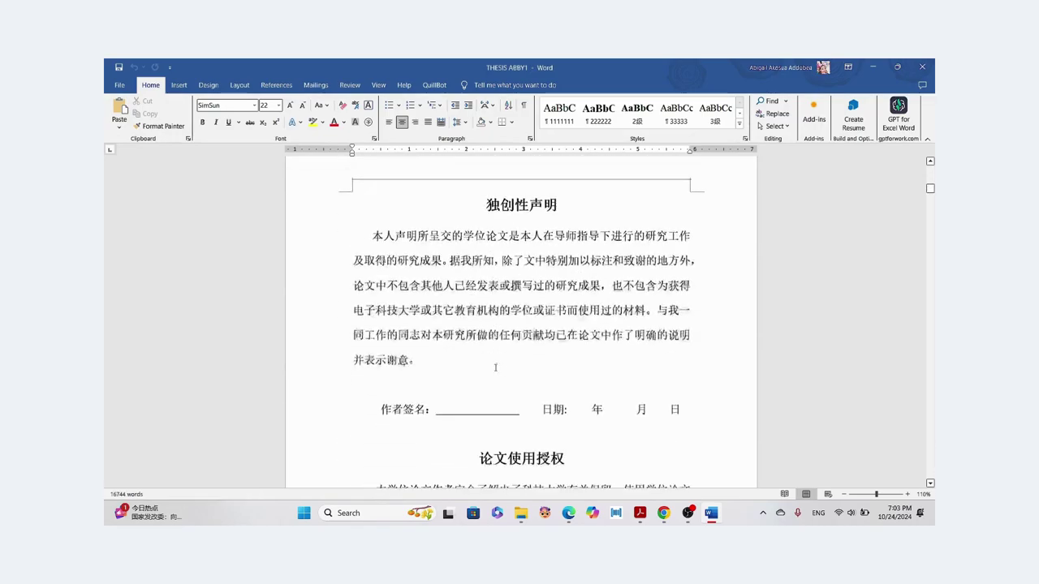
scroll(495, 368, down, 15)
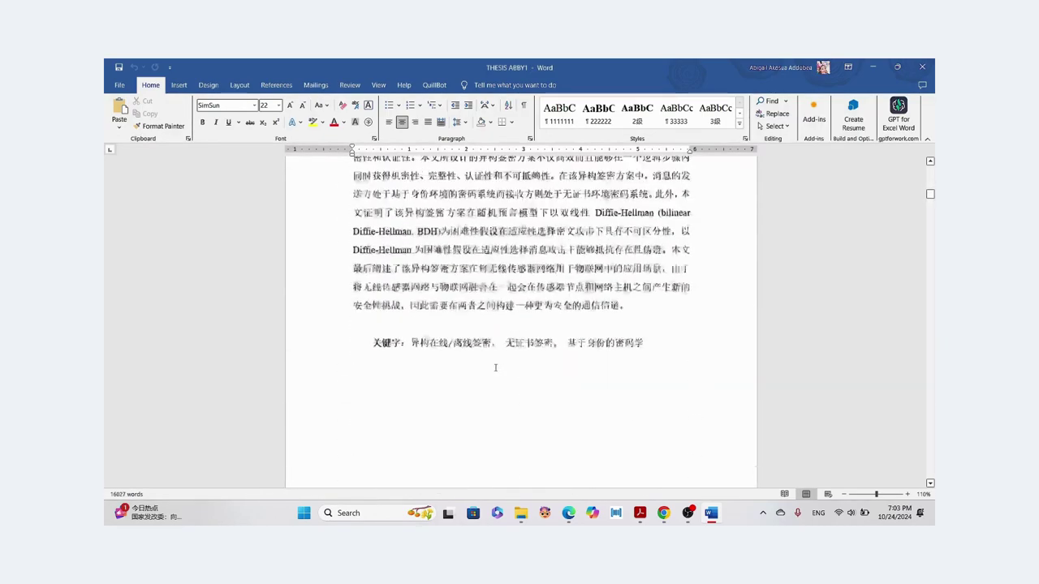
scroll(495, 368, up, 1)
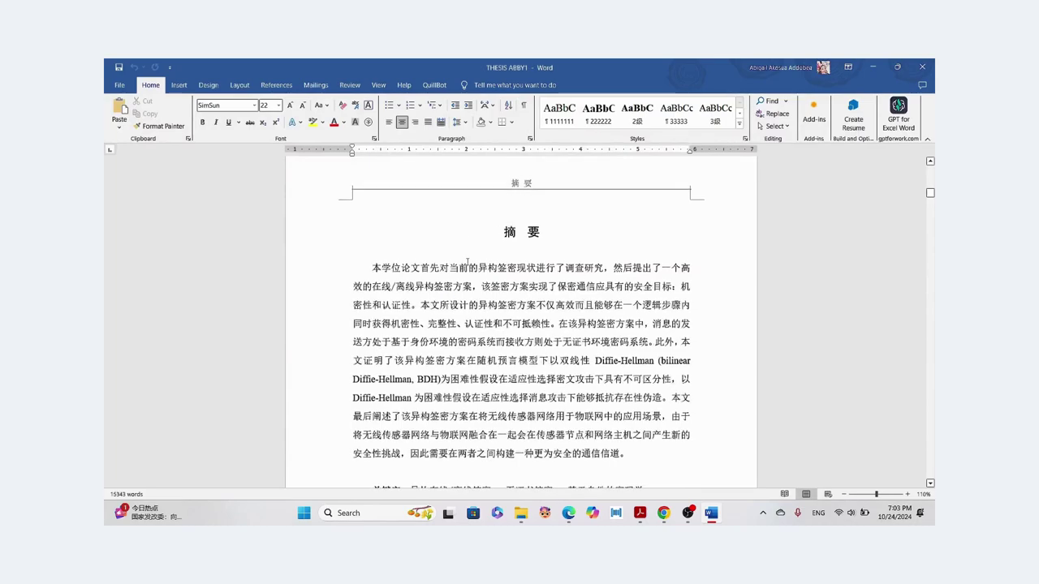
scroll(460, 266, down, 12)
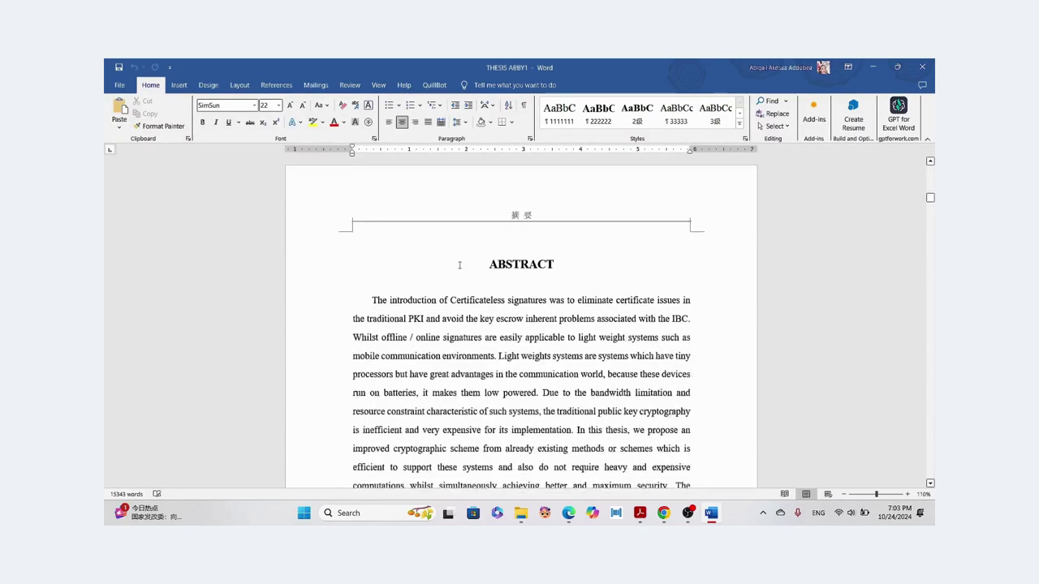
- Copy the English ABSTRACT from its heading through the Keywords line in the thesis
scroll(459, 264, down, 5)
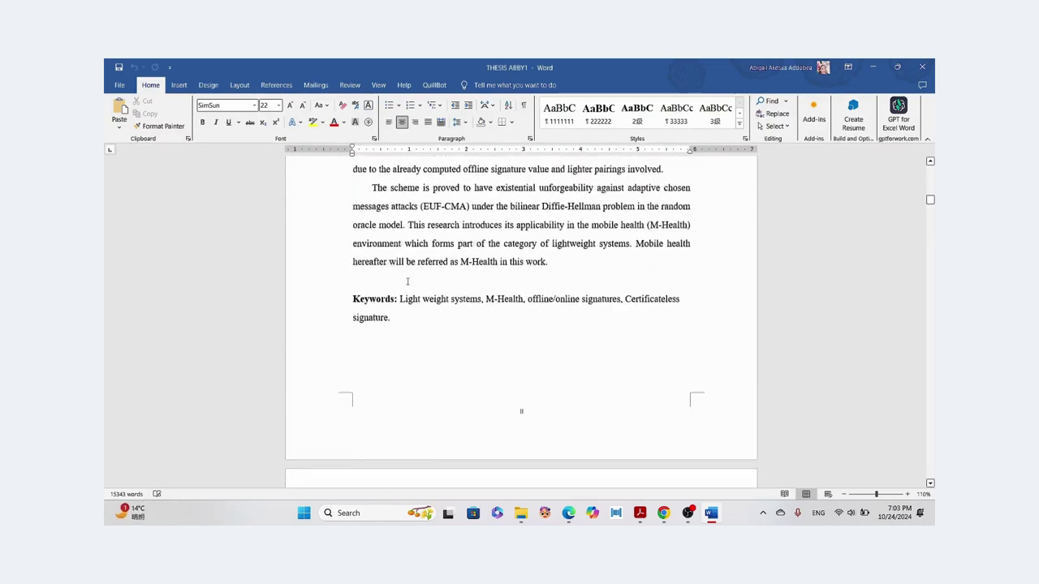
scroll(408, 282, up, 8)
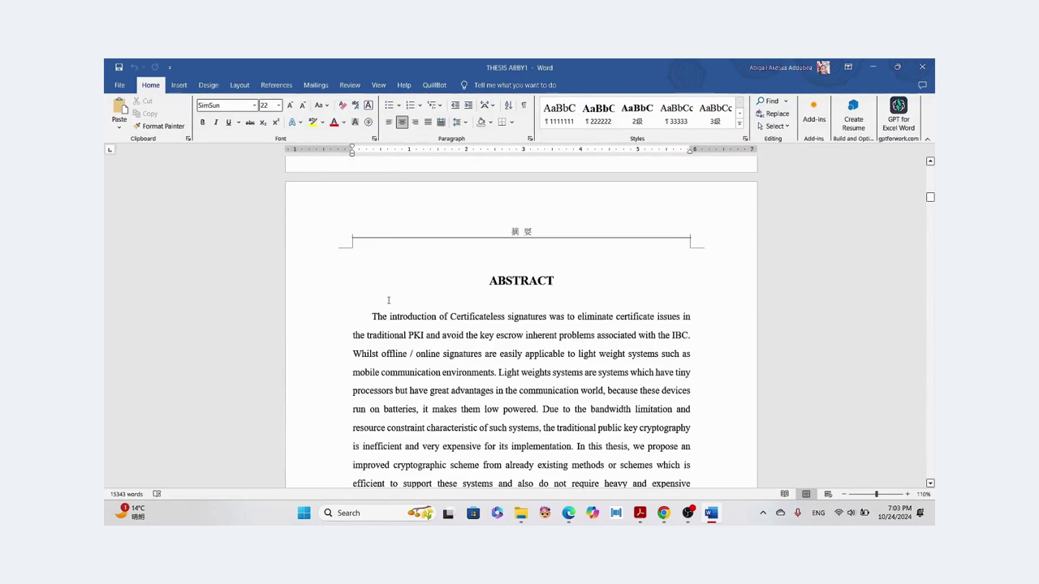
mouse_move(433, 273)
mouse_down()
mouse_move(492, 373)
mouse_move(441, 502)
mouse_move(521, 428)
mouse_move(553, 315)
mouse_move(536, 339)
mouse_move(524, 333)
mouse_up()
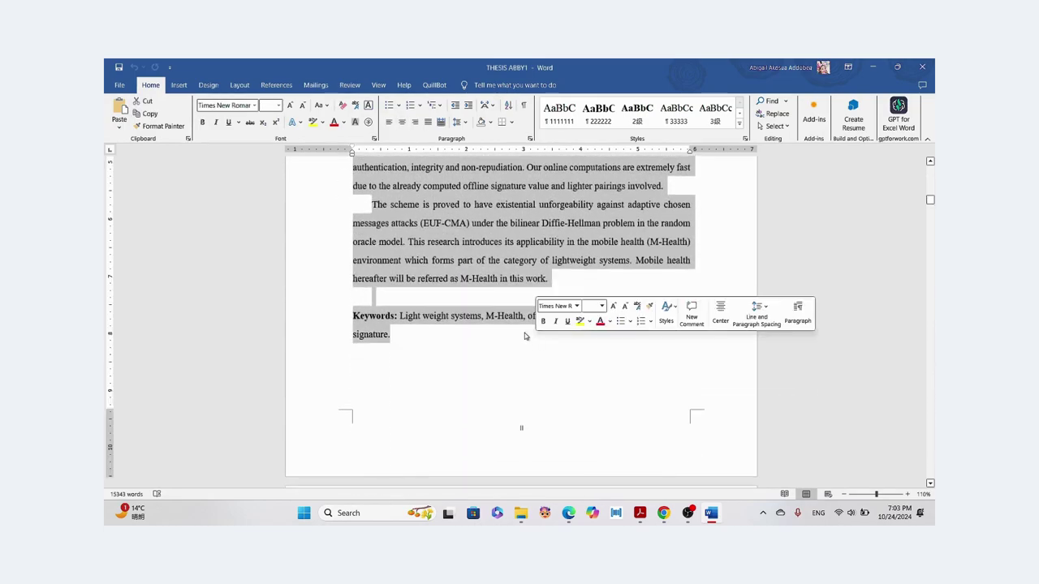
click(453, 318)
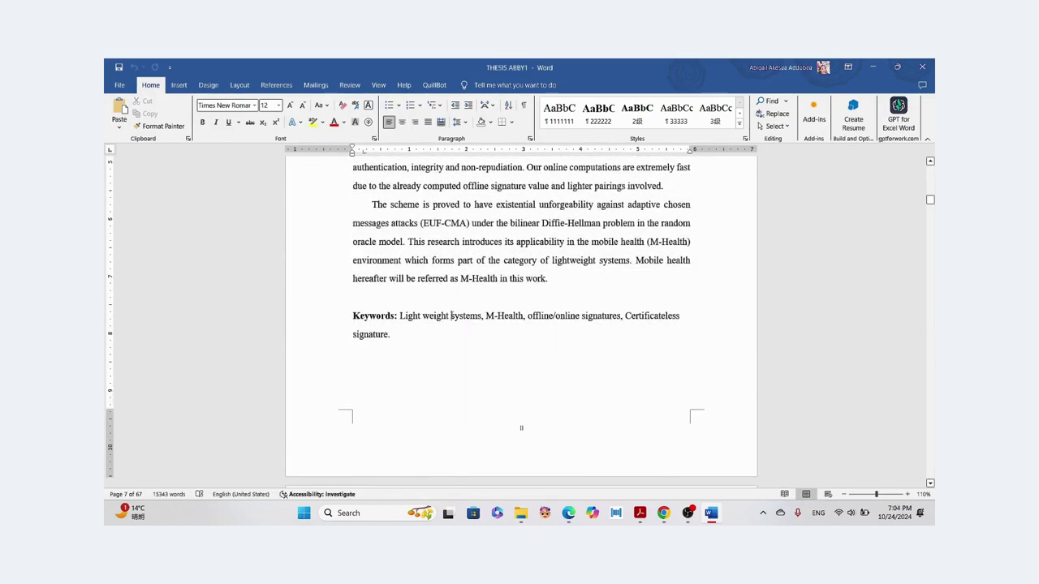
double_click(451, 315)
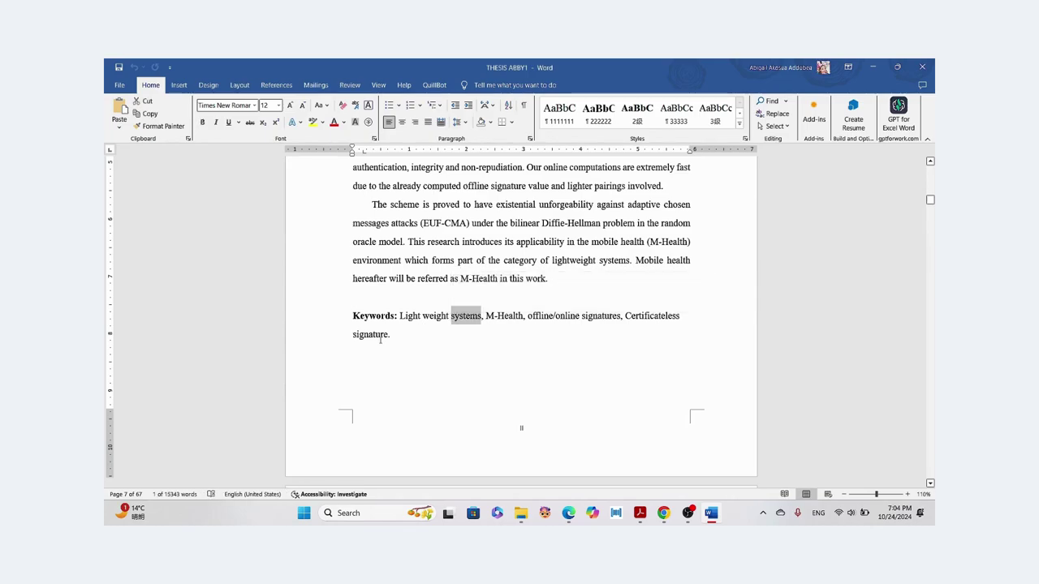
mouse_move(413, 332)
mouse_down()
mouse_move(389, 186)
mouse_move(401, 159)
mouse_move(399, 255)
mouse_up()
key(ctrl+c)
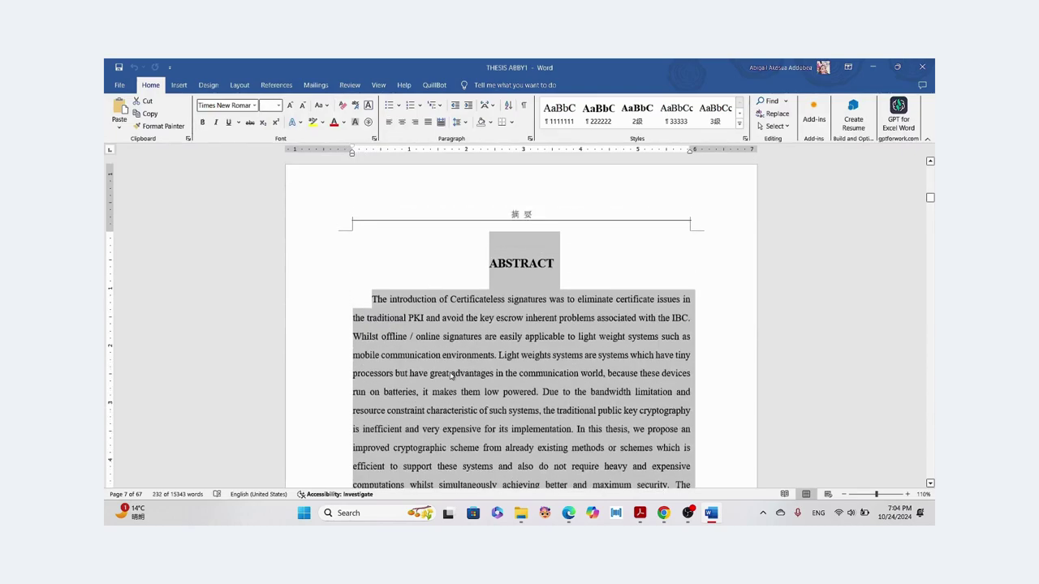
right_click(452, 374)
click(481, 215)
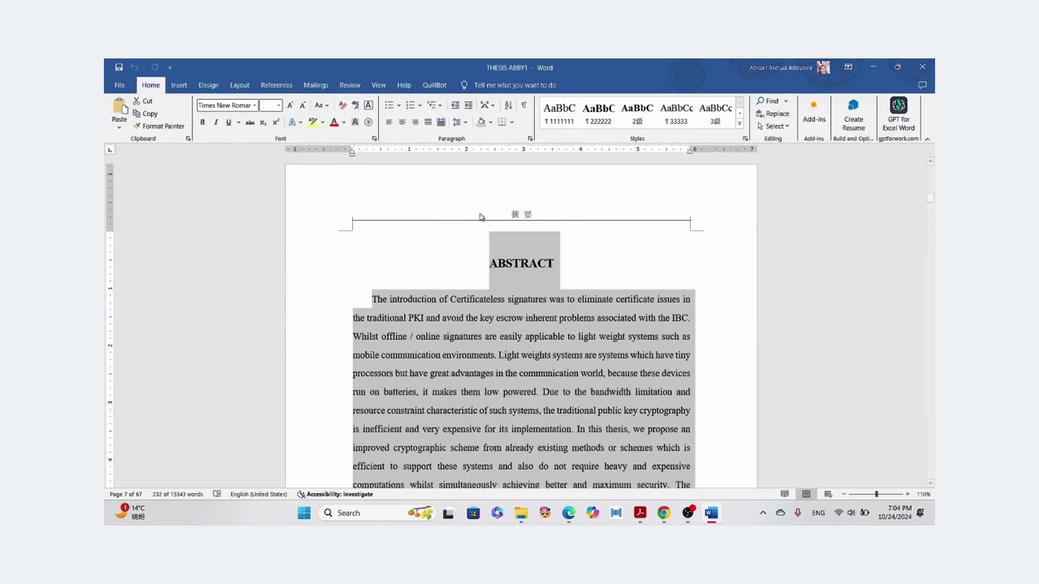
- Switch to DeepL Translator in Edge and replace the source text with the copied English abstract, translating it into Chinese (simplified)
mouse_move(569, 513)
click(602, 462)
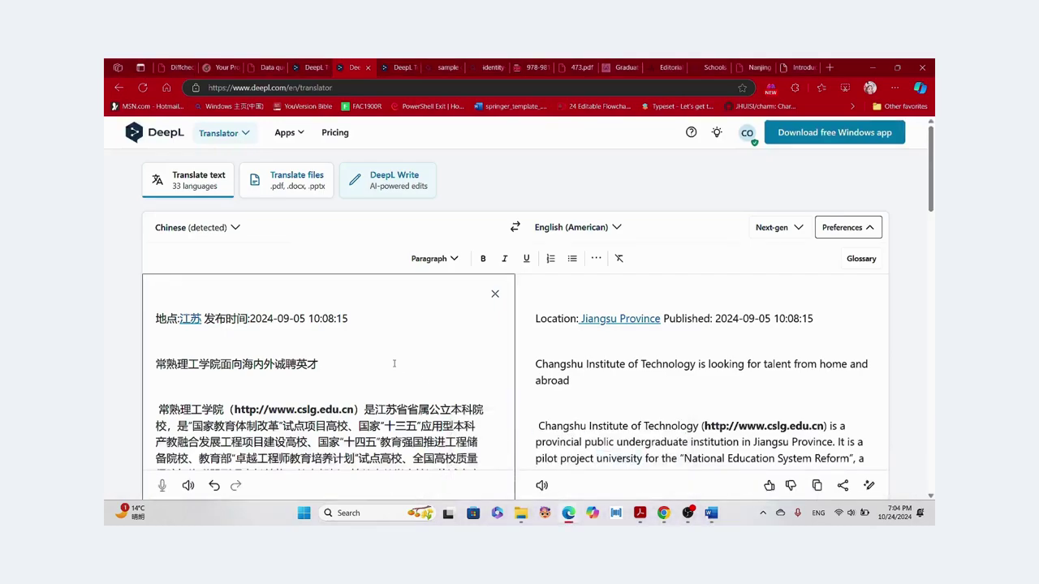
click(496, 294)
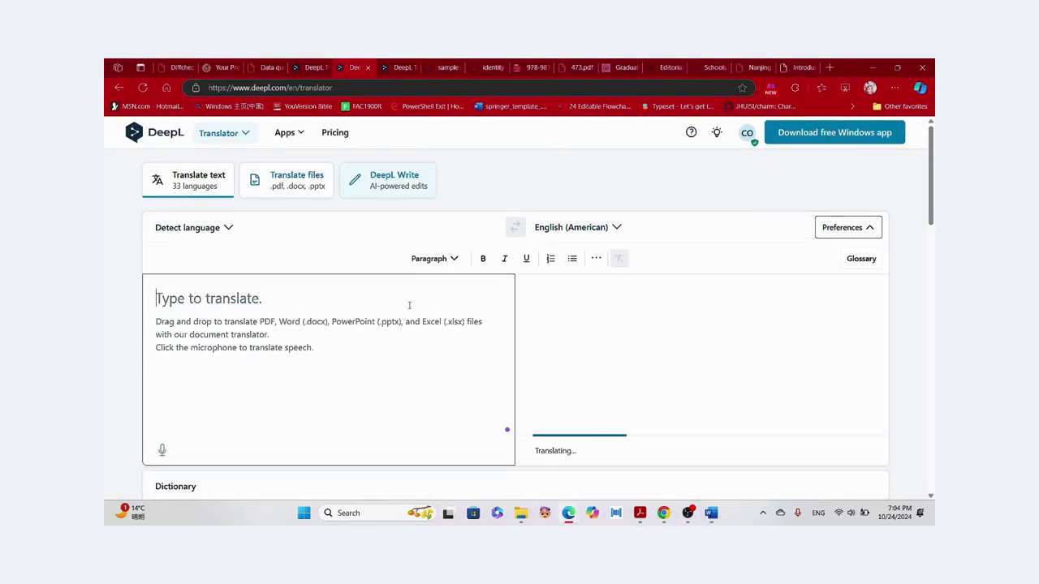
key(ctrl+v)
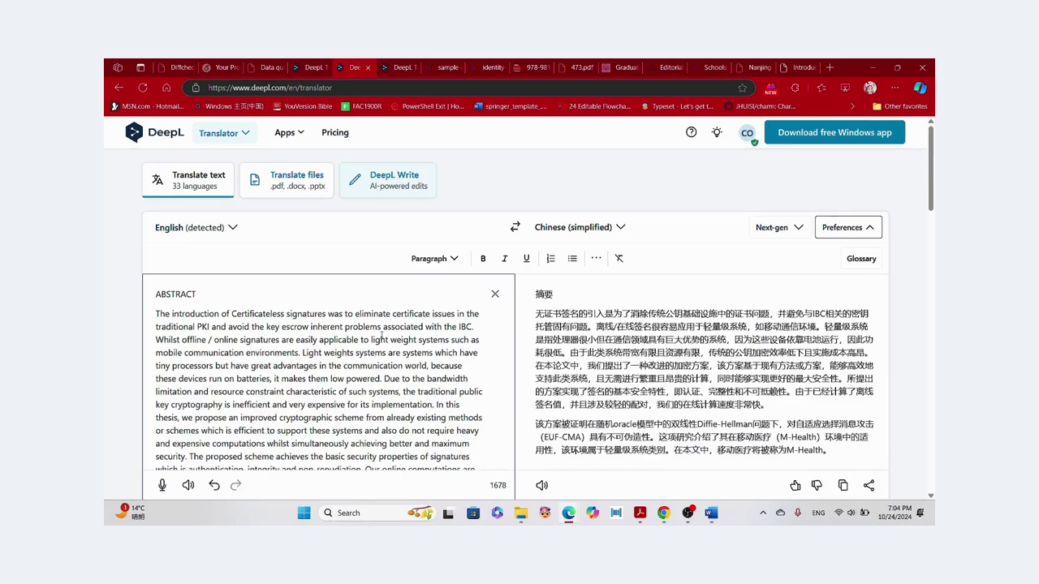
- Review the Chinese translation of the abstract against the English source, looking up 安全 in the dictionary
scroll(374, 340, down, 5)
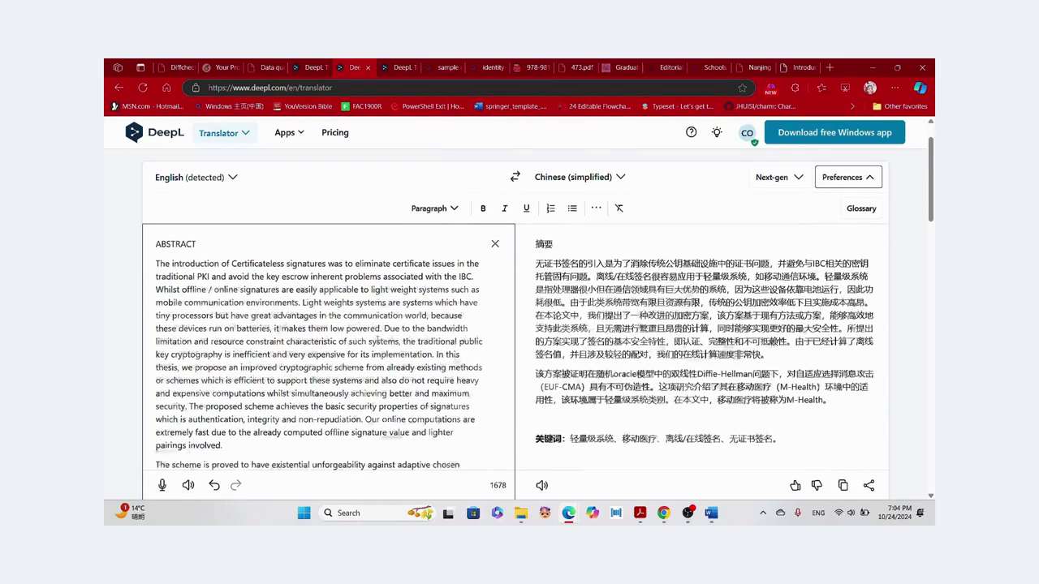
scroll(378, 340, up, 2)
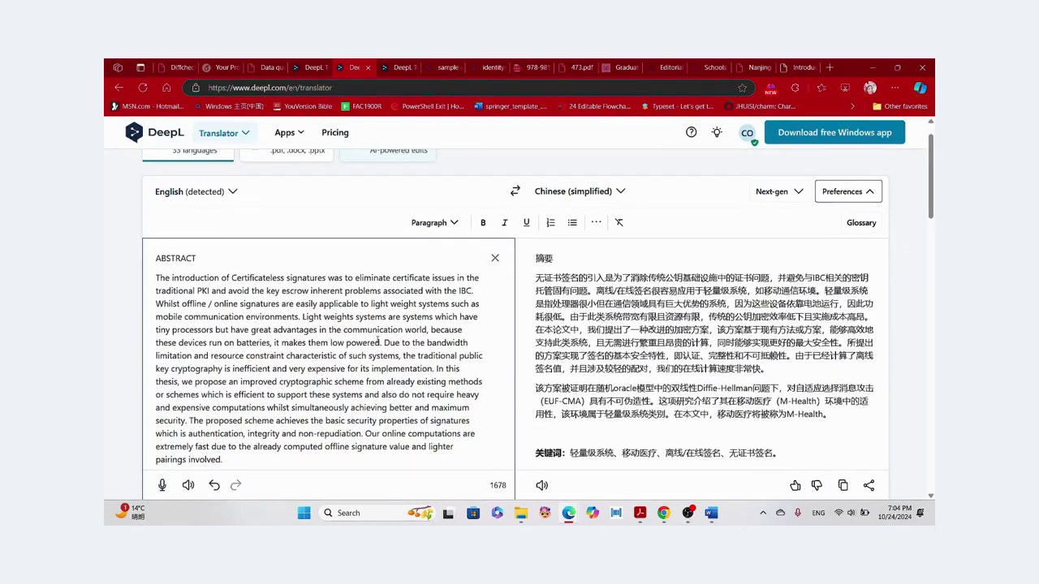
click(601, 223)
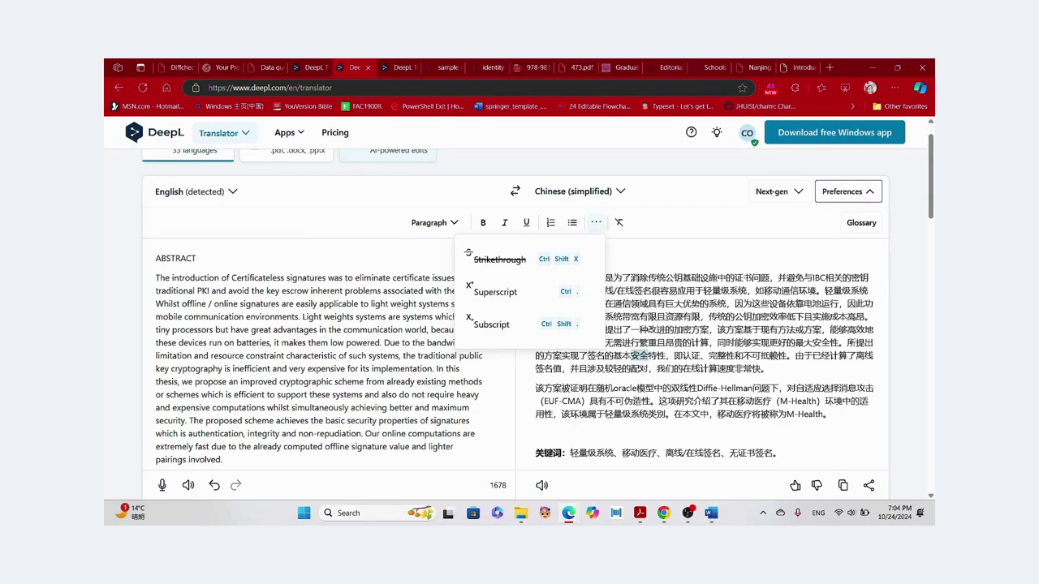
double_click(639, 356)
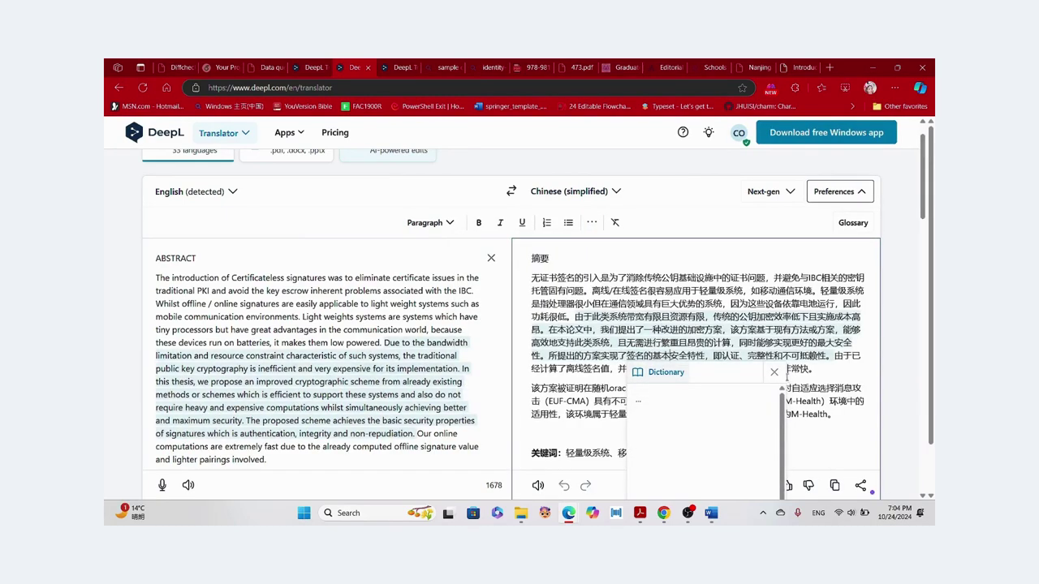
click(776, 373)
scroll(748, 374, down, 5)
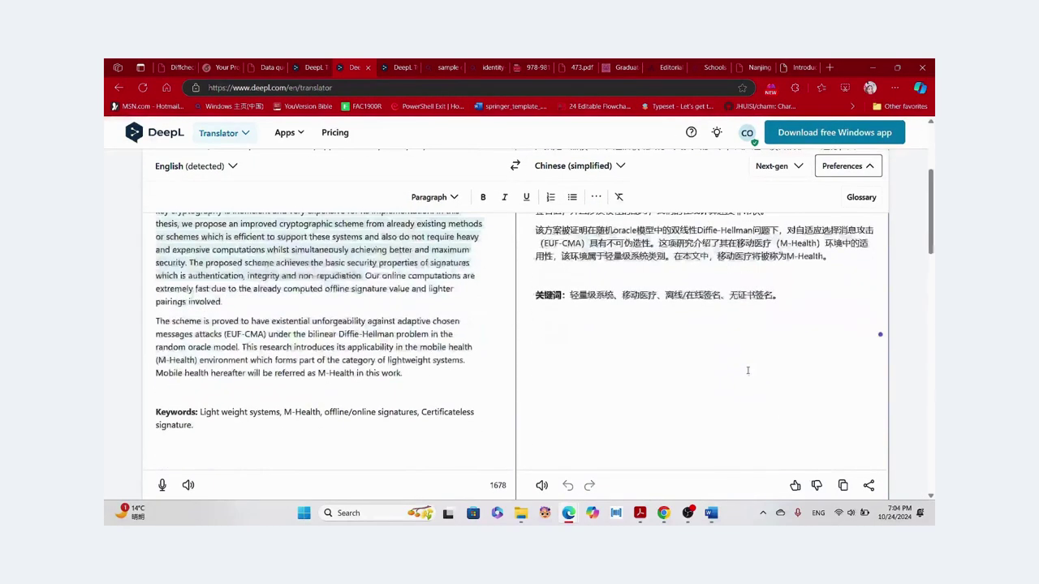
scroll(749, 375, up, 5)
scroll(749, 374, down, 1)
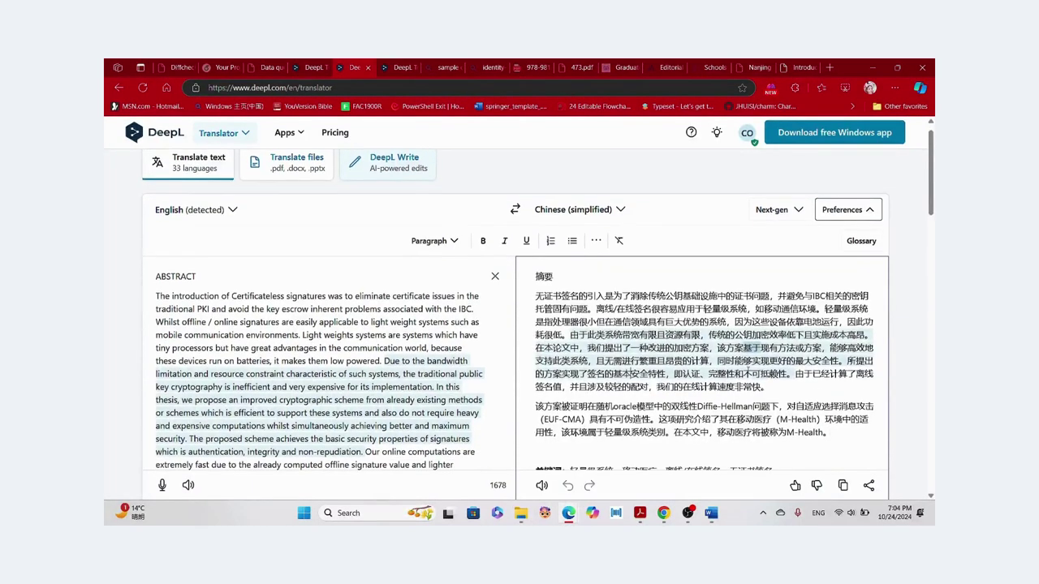
scroll(694, 396, down, 3)
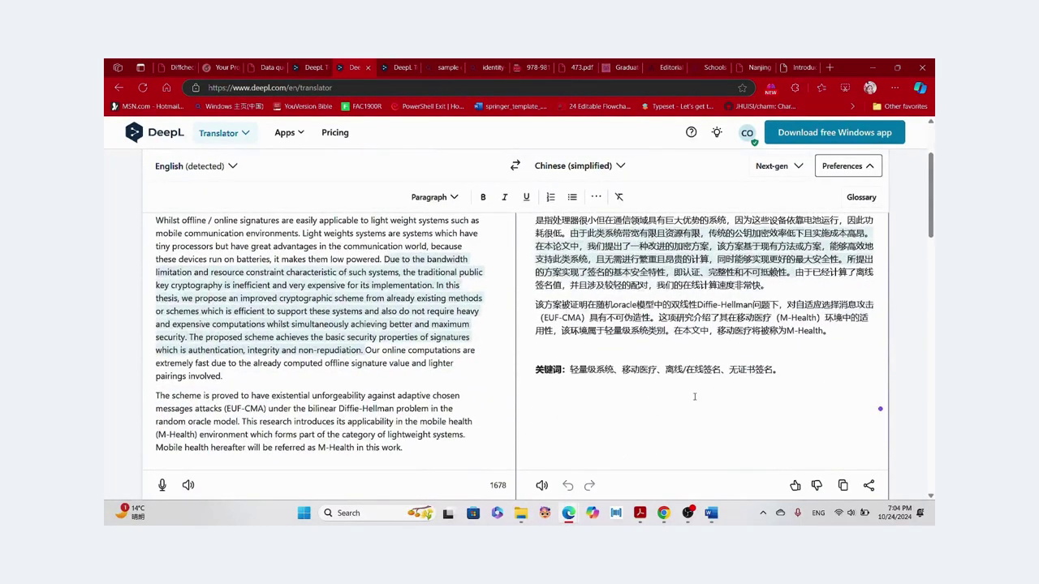
- Copy the whole Chinese translation and paste it into a new blank Word document
drag(793, 374, 634, 341)
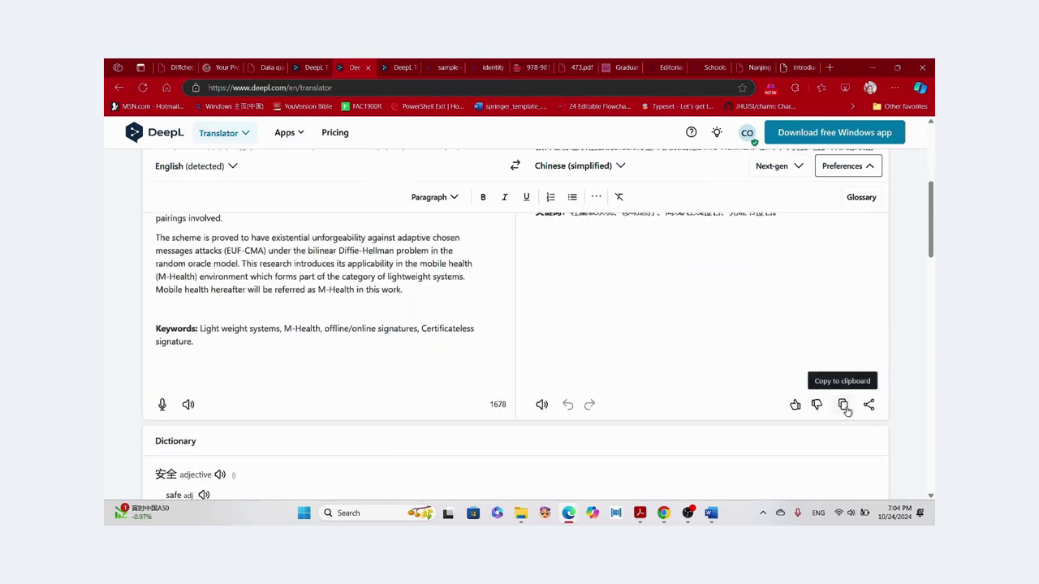
click(843, 405)
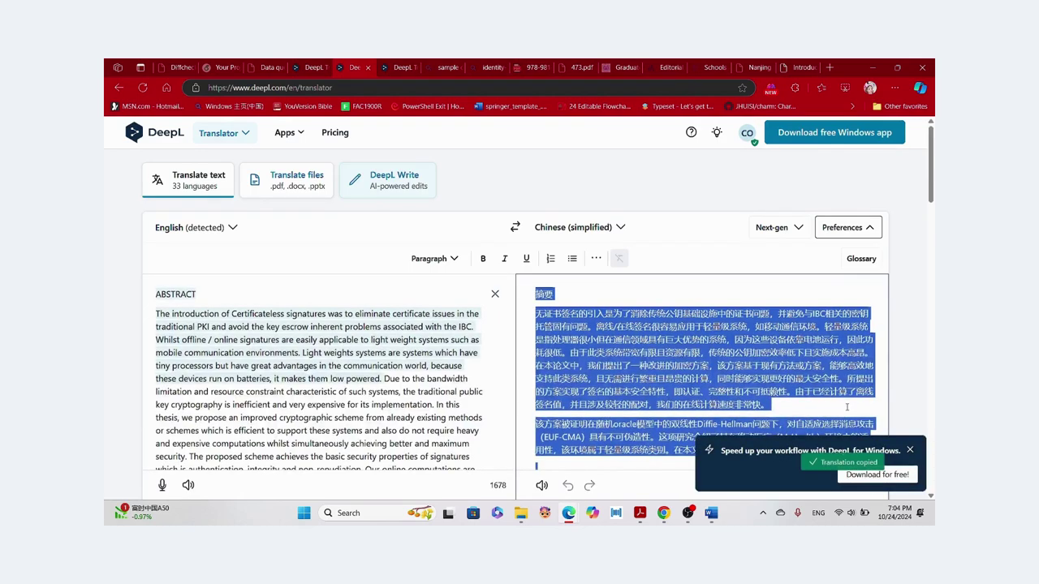
mouse_move(710, 506)
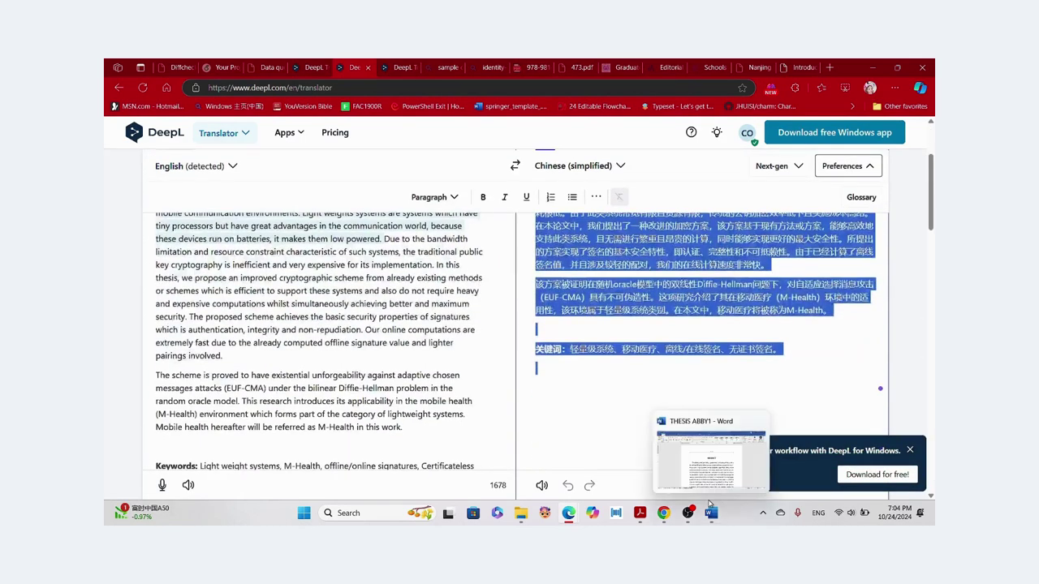
click(695, 452)
key(ctrl+a)
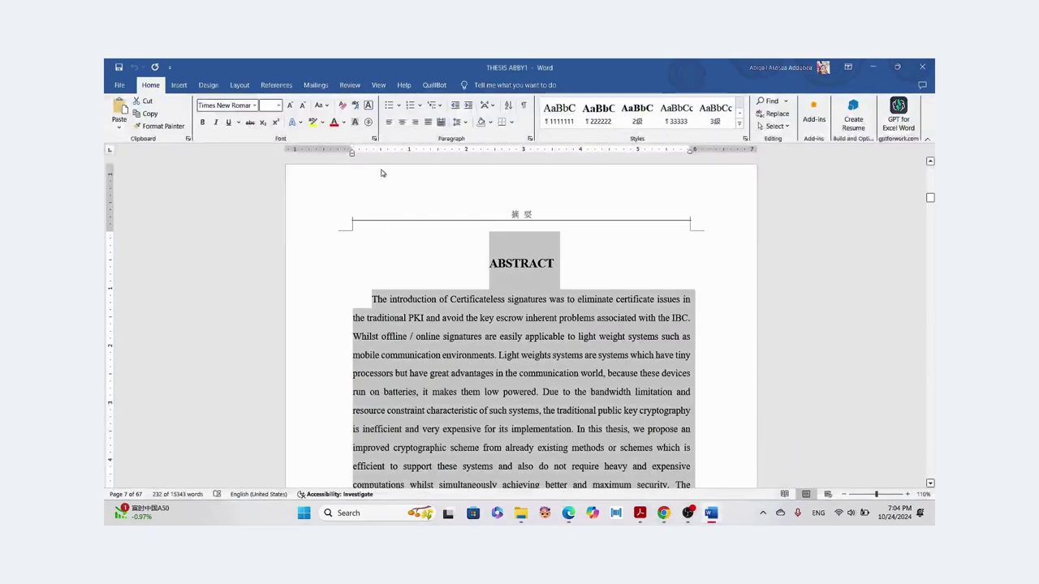
click(120, 84)
click(242, 173)
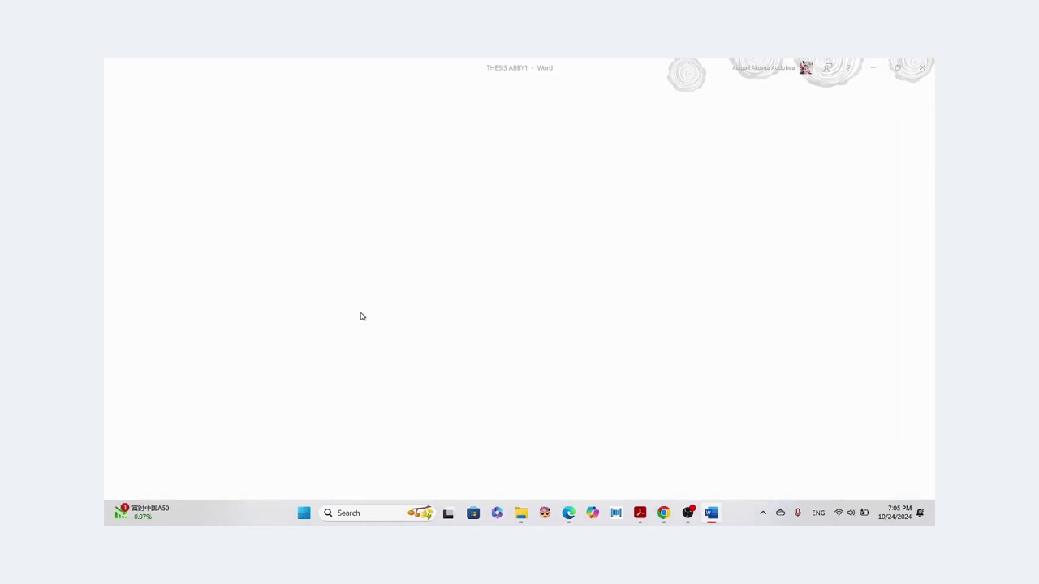
key(ctrl+v)
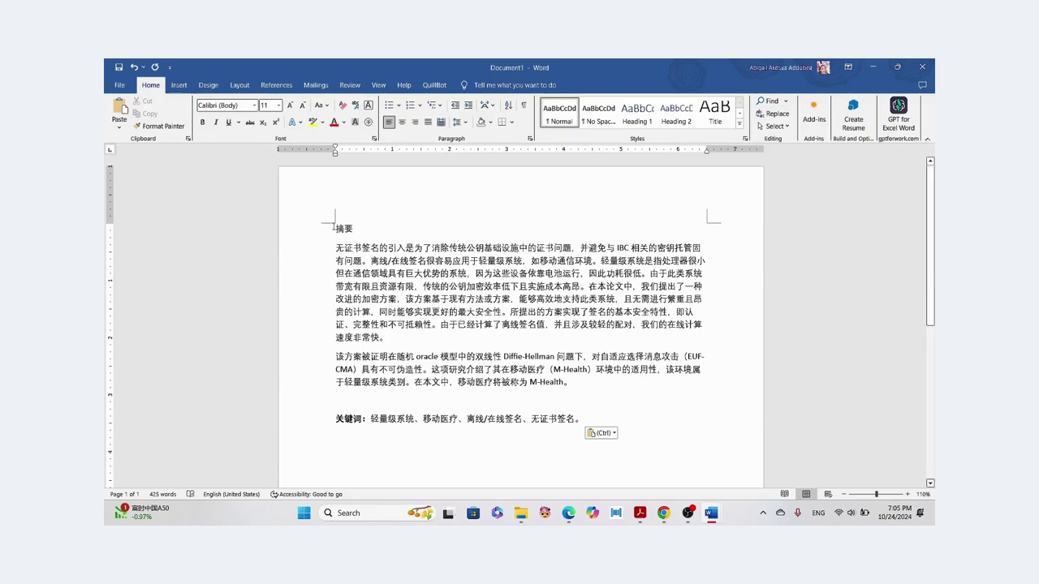
- Translate the entire pasted Chinese abstract into English (United States) with Word's Translate command, agreeing to send the text over the Internet
drag(334, 227, 587, 420)
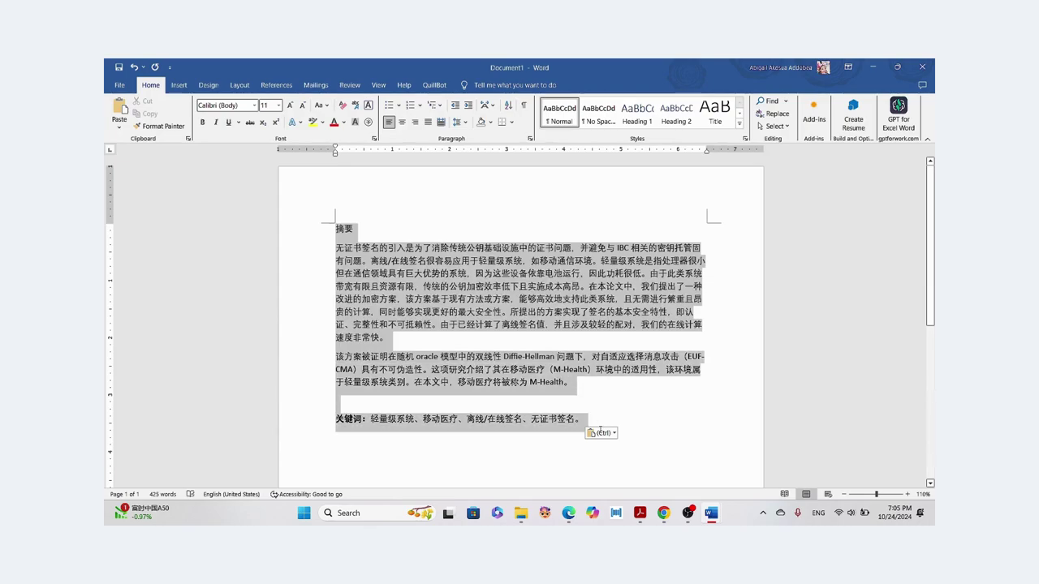
right_click(555, 328)
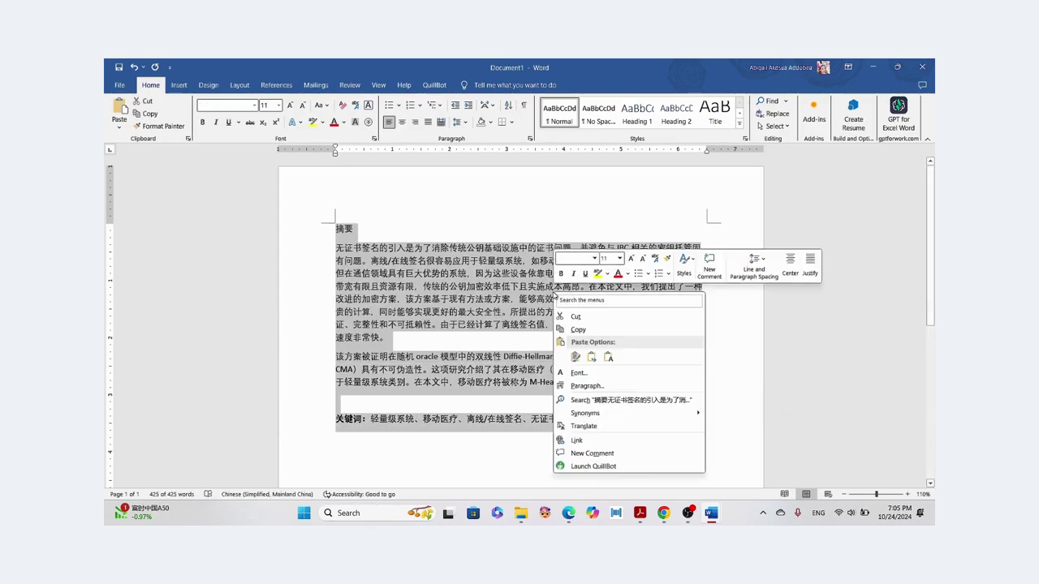
click(584, 426)
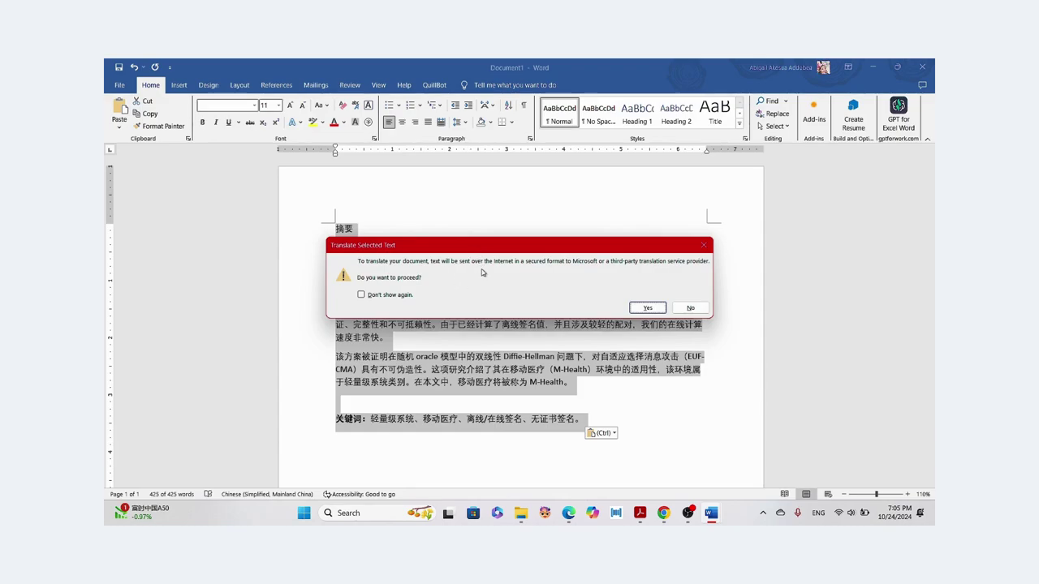
click(648, 307)
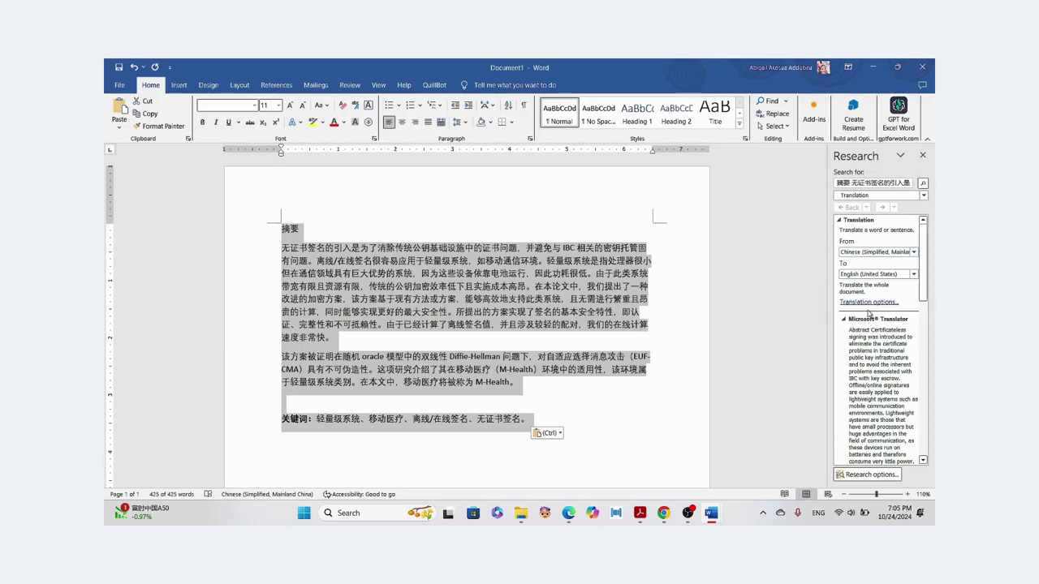
- Read through the Microsoft Translator English result, copy it and paste it below the Chinese keywords line in the document
scroll(869, 317, down, 5)
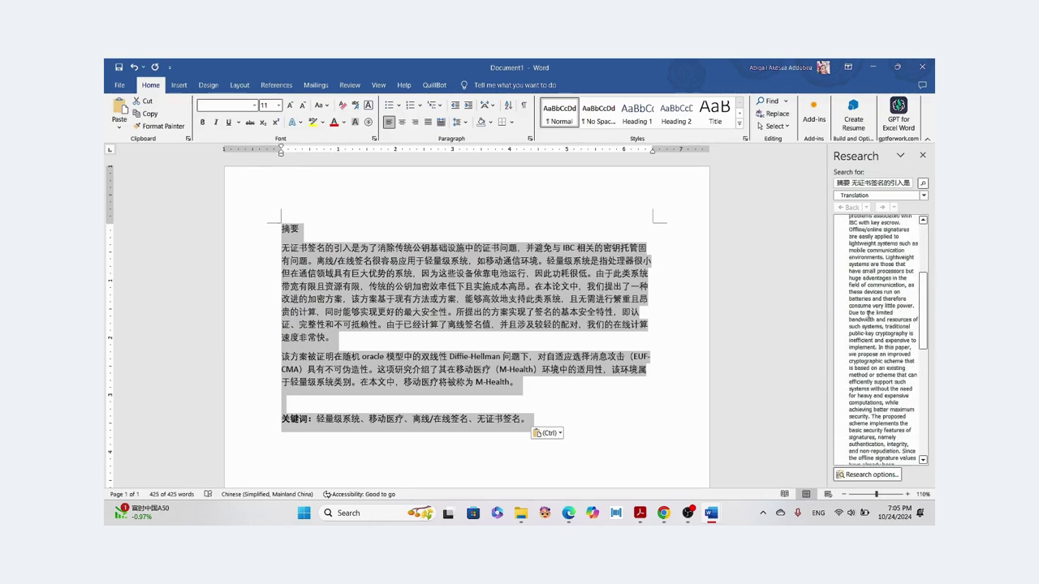
scroll(878, 281, up, 3)
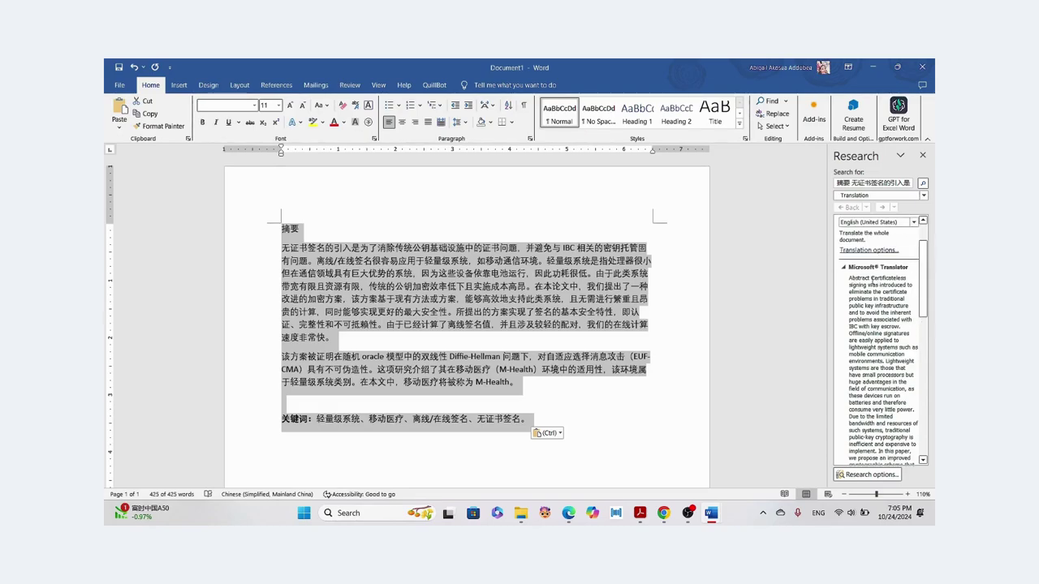
scroll(881, 305, down, 1)
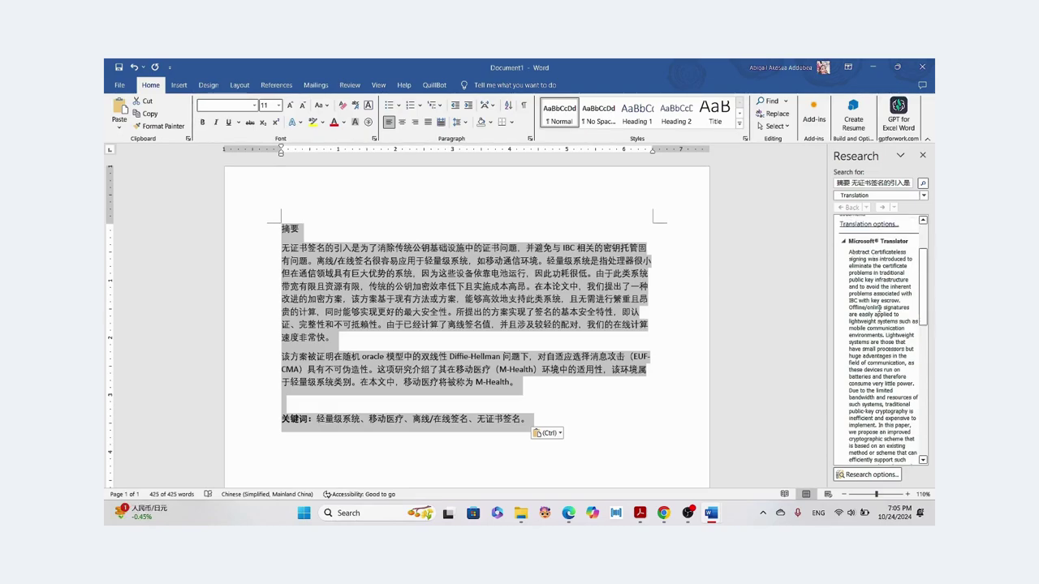
scroll(881, 285, down, 8)
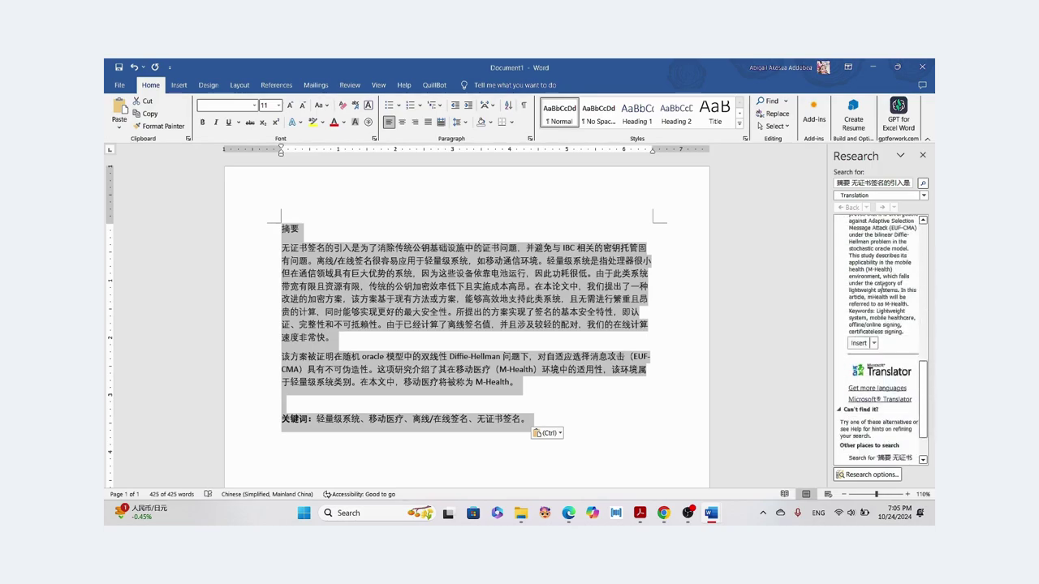
click(874, 343)
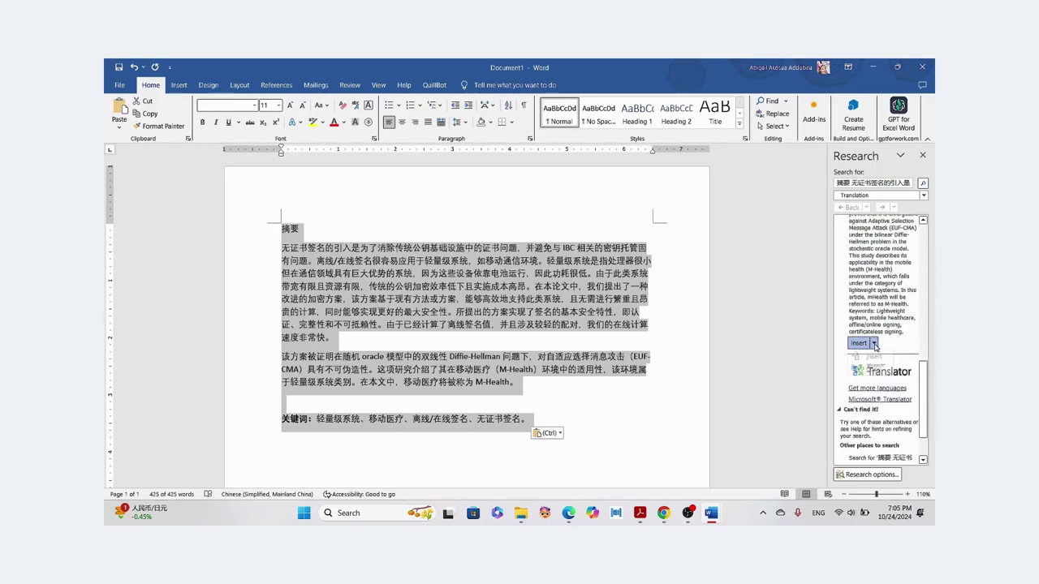
click(872, 356)
scroll(542, 388, down, 3)
click(542, 389)
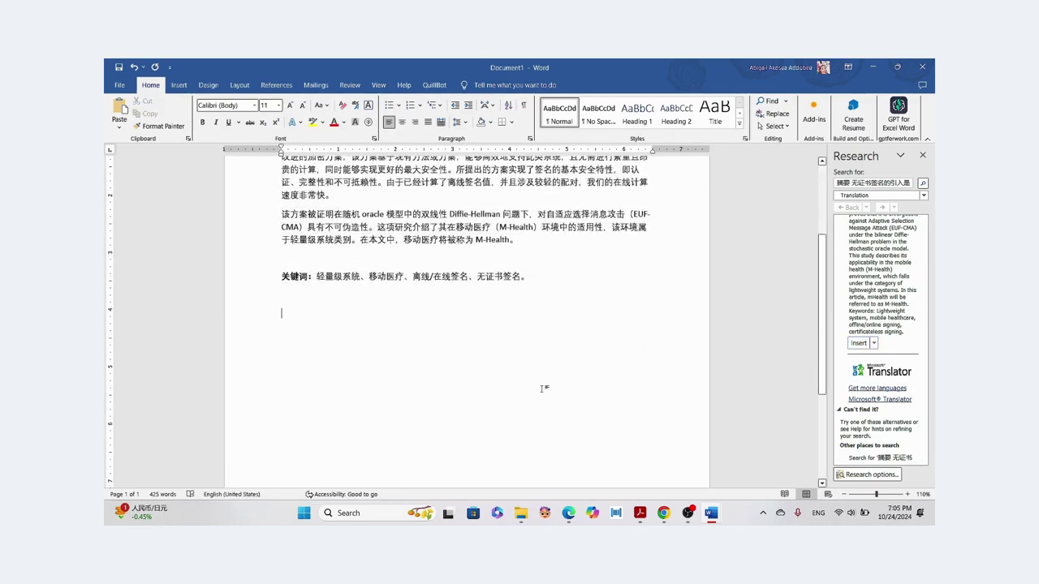
key(ctrl+v)
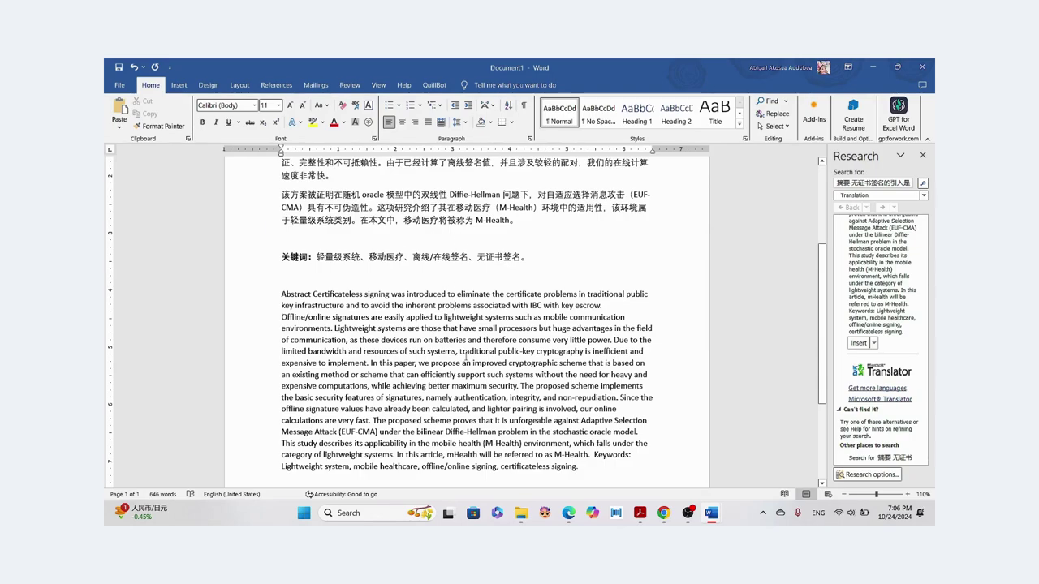
- Glance at the original abstract in the thesis Word document and return to the document holding the translations
mouse_move(568, 513)
mouse_move(713, 511)
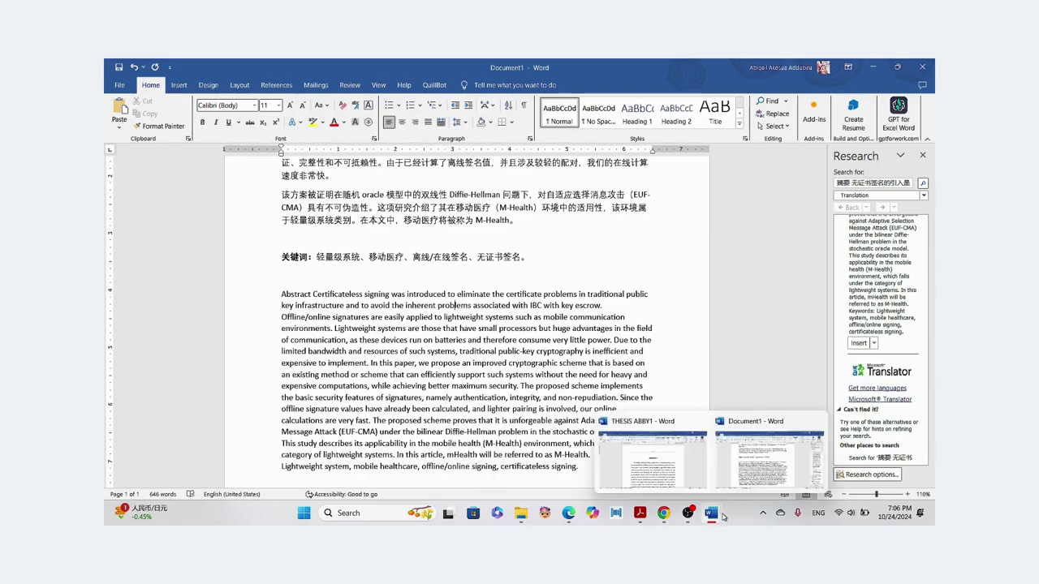
click(664, 482)
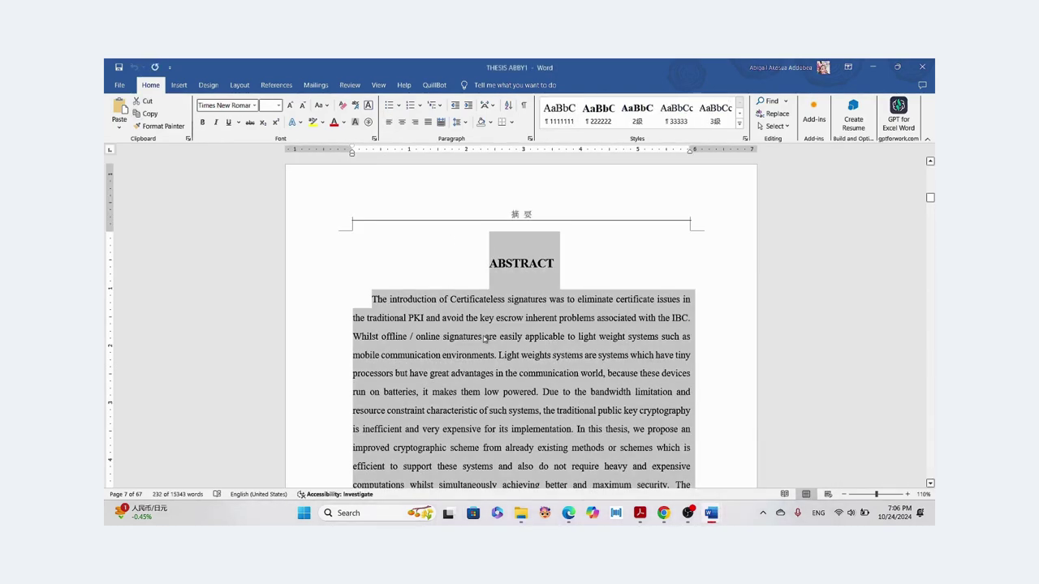
click(871, 69)
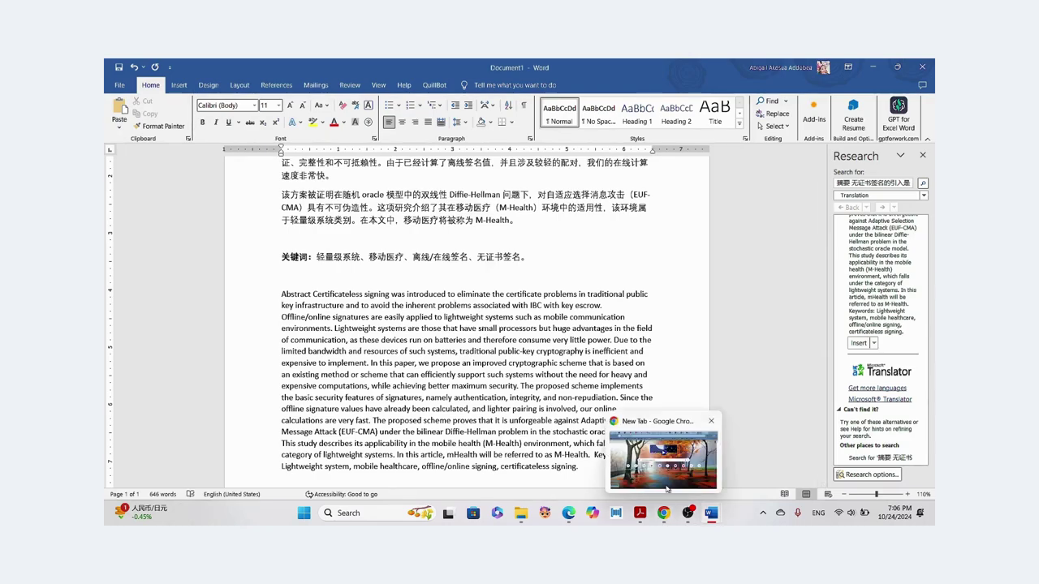
- Open ChatGPT in Chrome and write the prompt "Translate this text to English and maintain the technical logic of the text:"
click(666, 488)
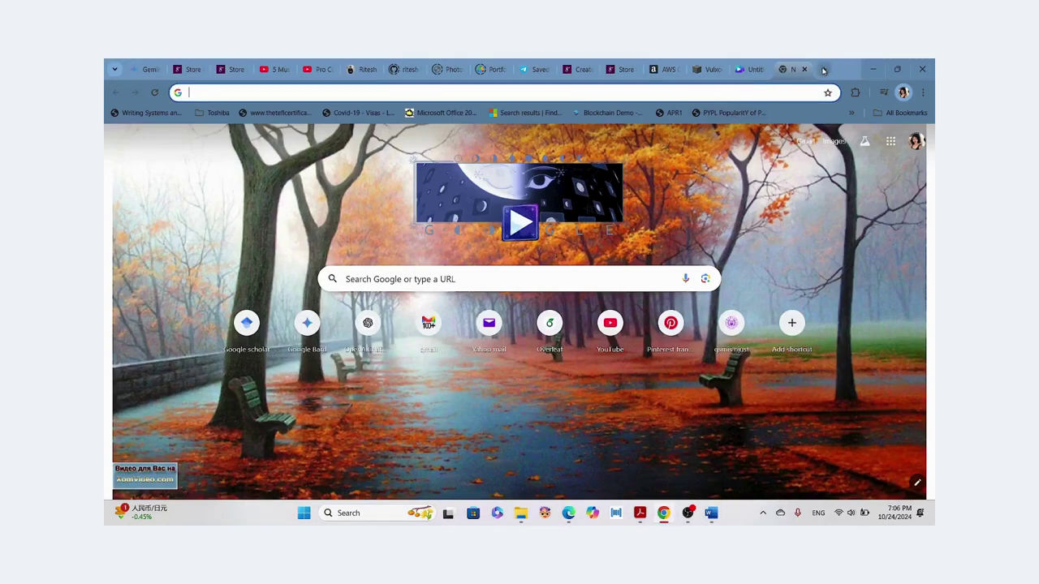
click(369, 327)
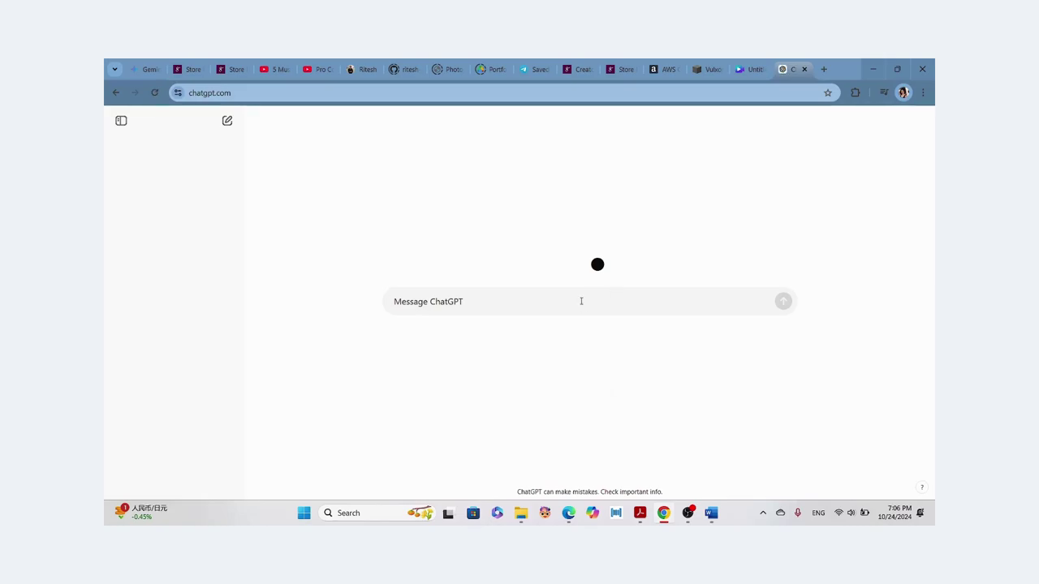
text(T)
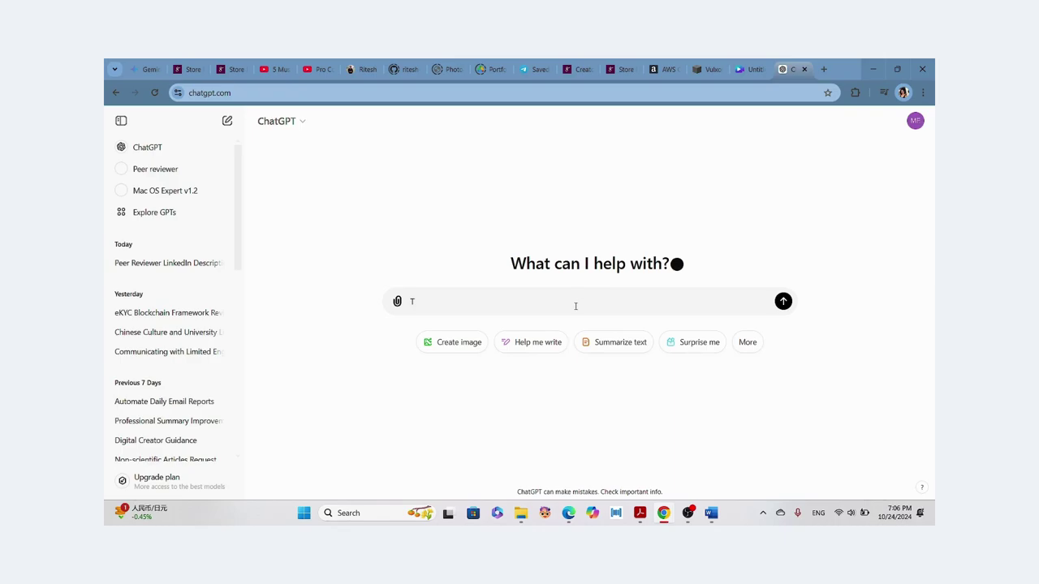
text(ranslate )
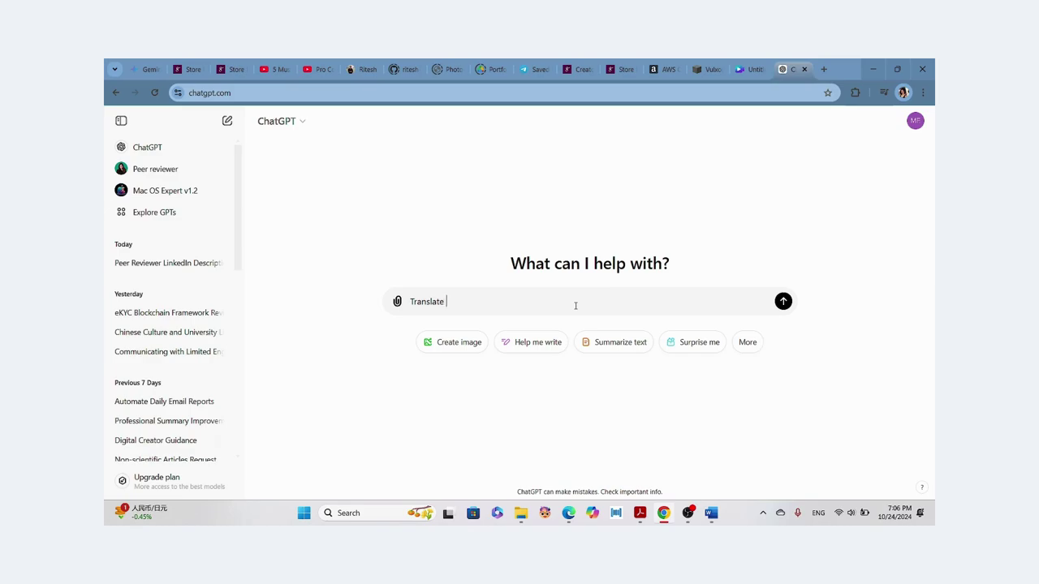
text(this text to En)
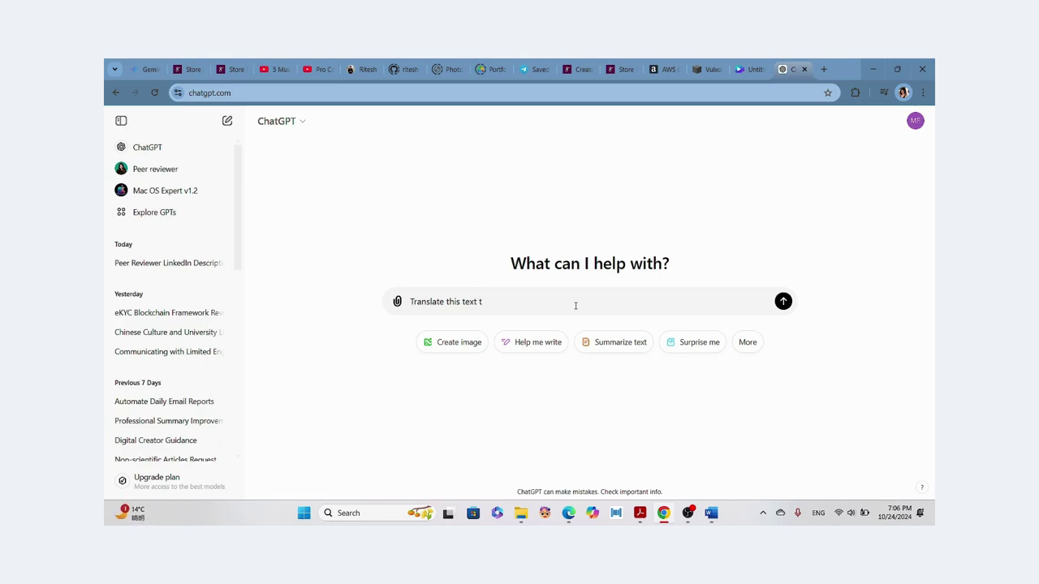
text(glish and maintian the )
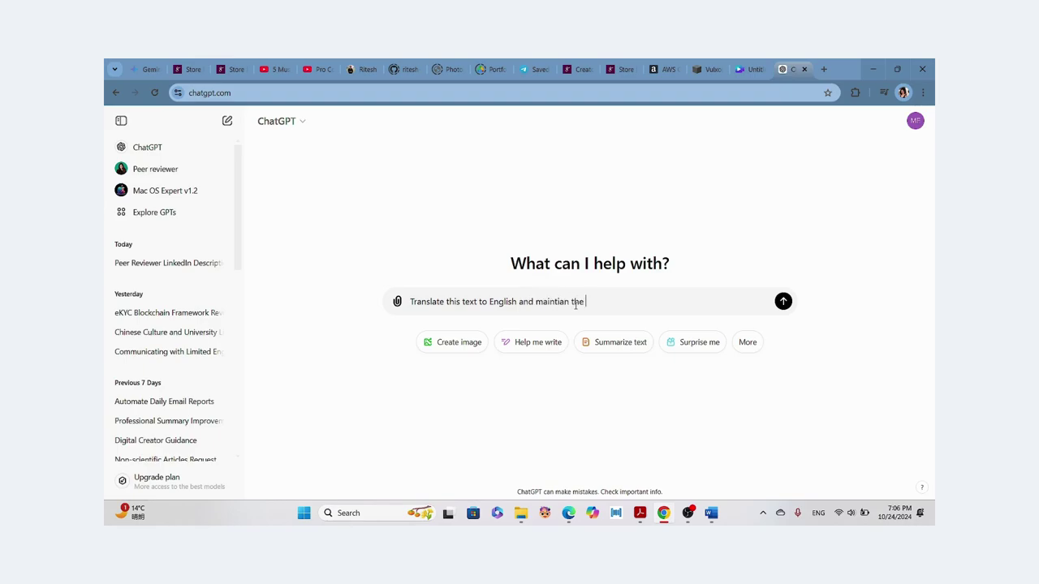
text(techiical lo)
text(fic)
text(gic o)
text(f t)
right_click(558, 301)
click(621, 73)
text(he text:)
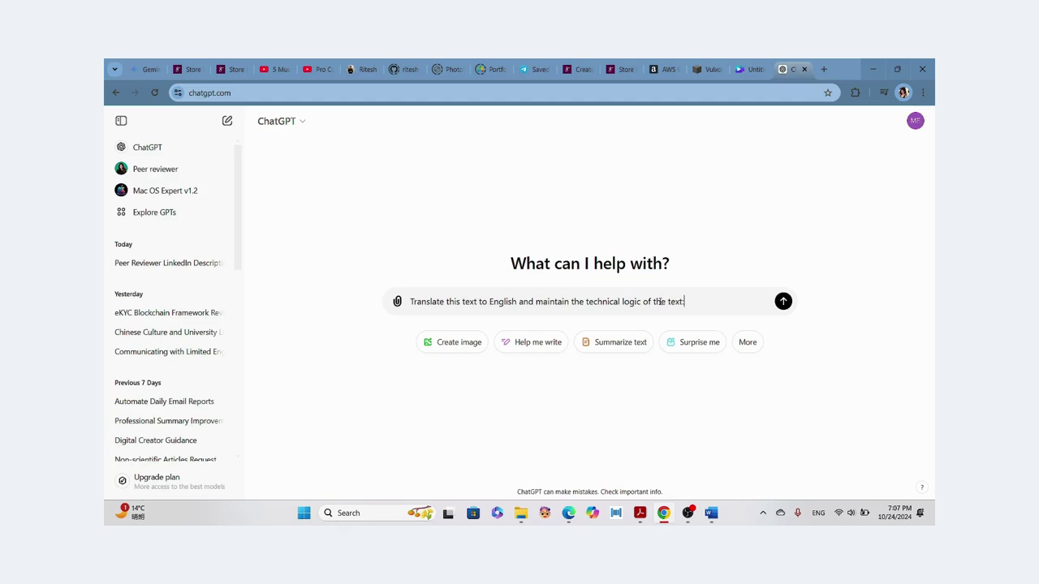
- Paste the Microsoft Translator English text after the prompt, add "and keywords" after "technical logic", and send it
key(ctrl+v)
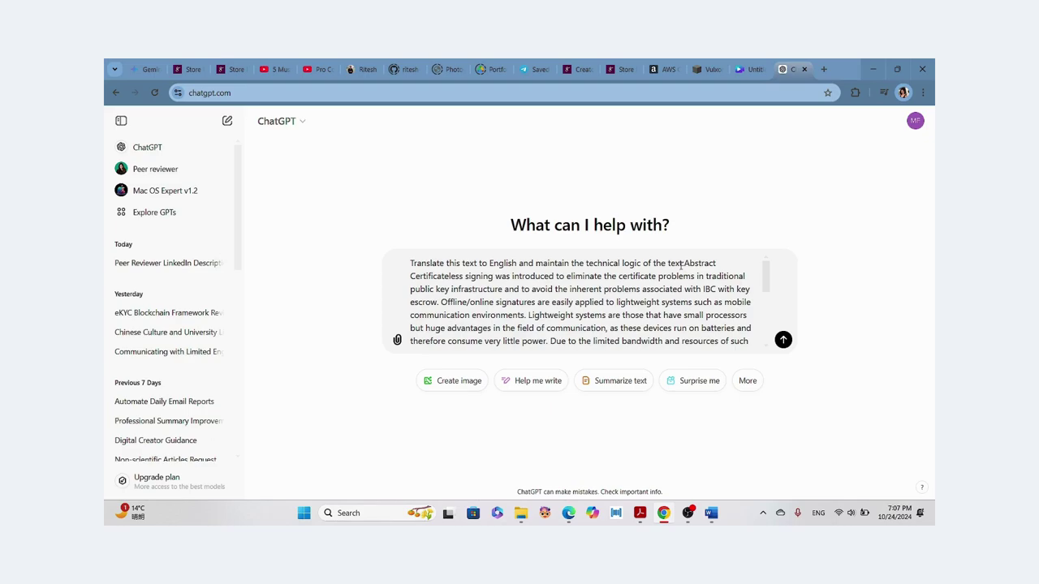
click(643, 264)
text(and l)
key(BackSpace)
text(keywords)
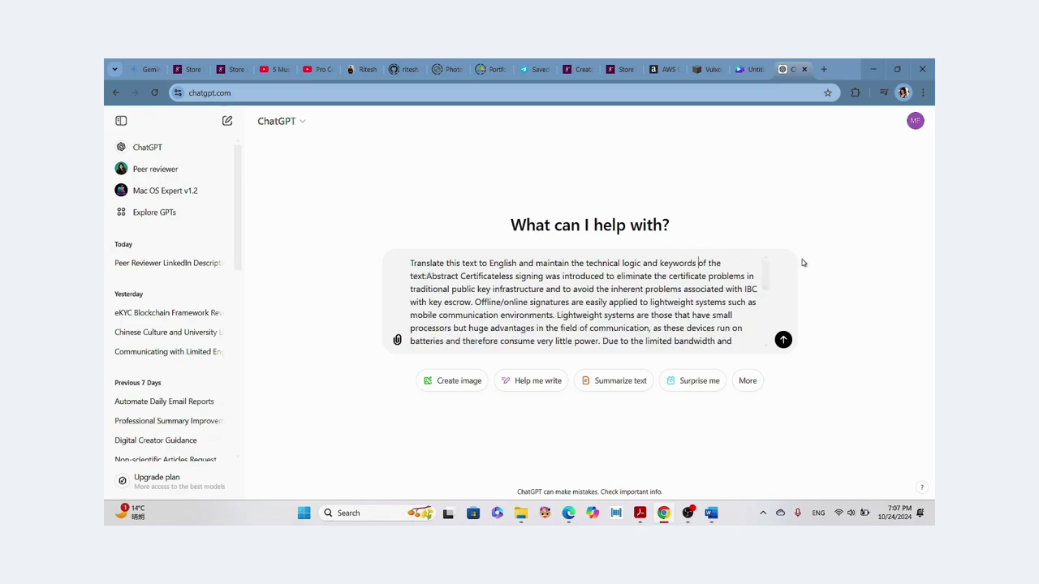
click(783, 339)
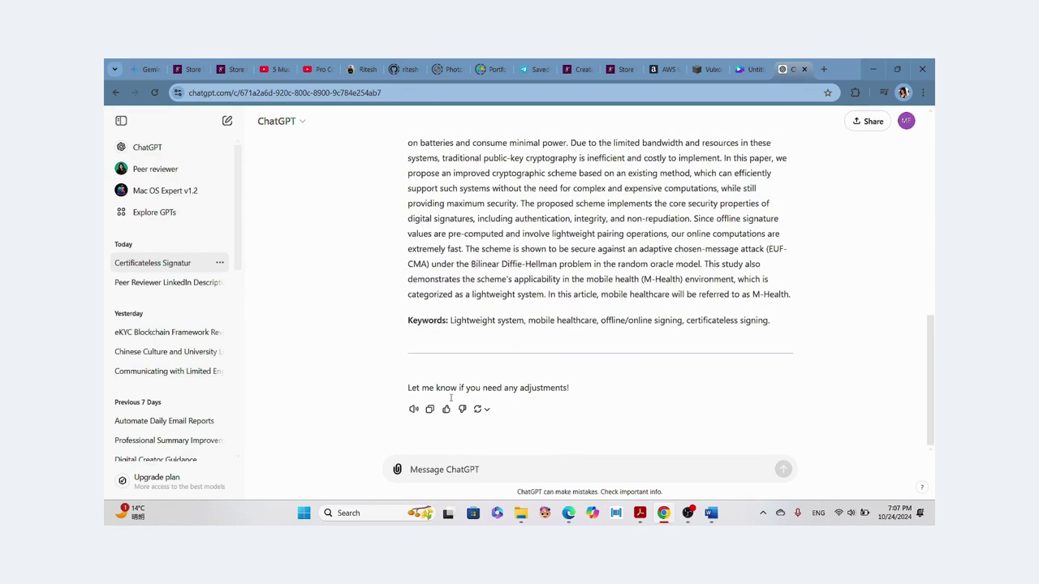
- Copy ChatGPT's full response and paste it below the Microsoft Translator text in the Word document, after a blank line
click(429, 409)
click(711, 513)
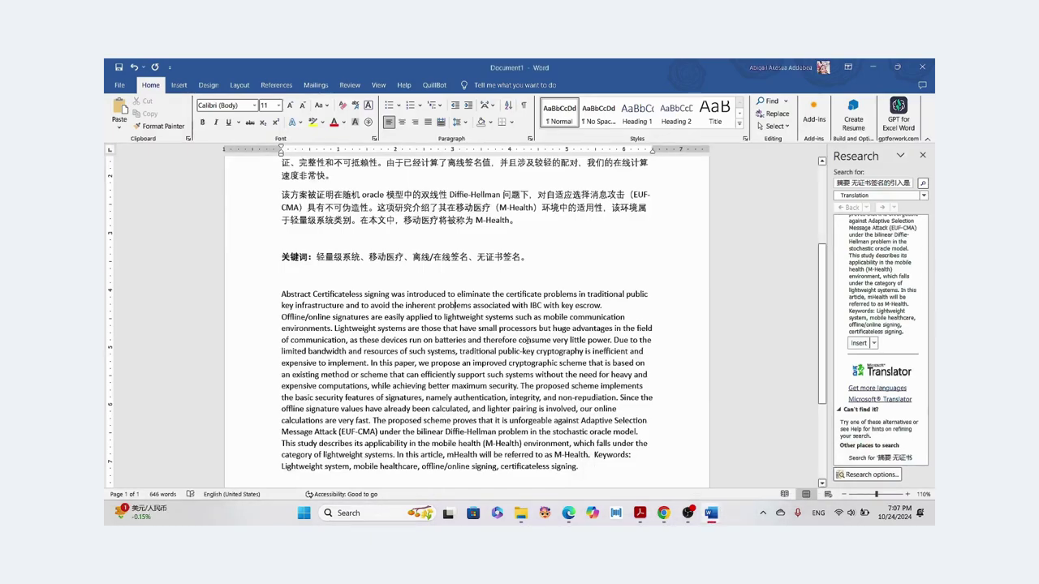
scroll(527, 341, down, 4)
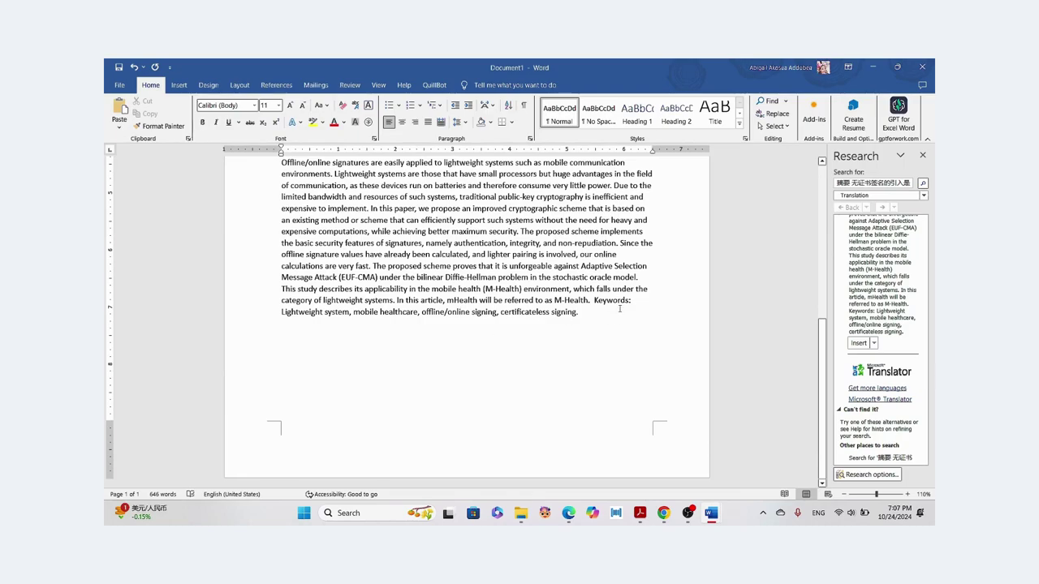
key(Return)
key(Return)
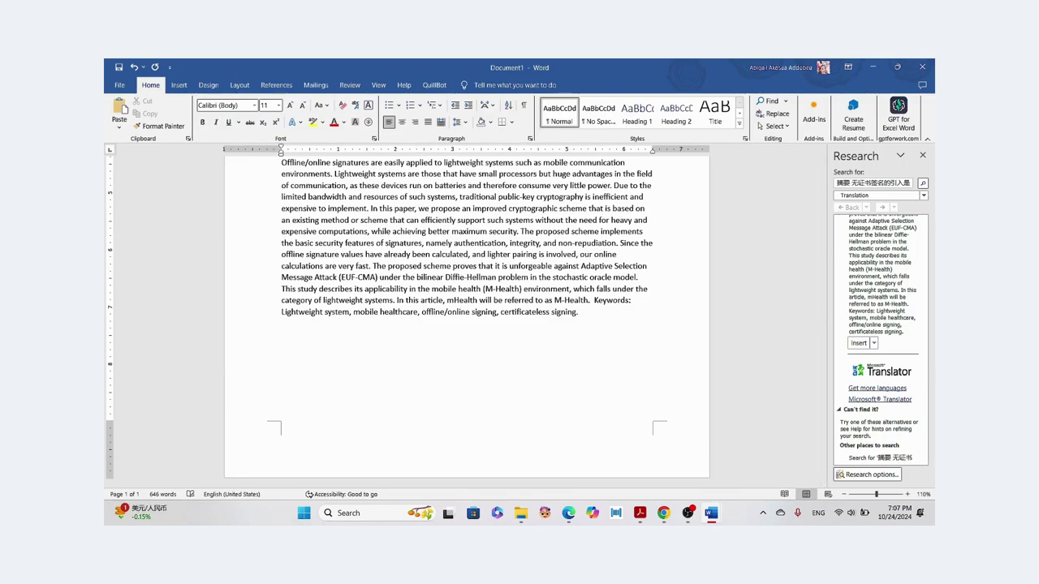
key(ctrl+v)
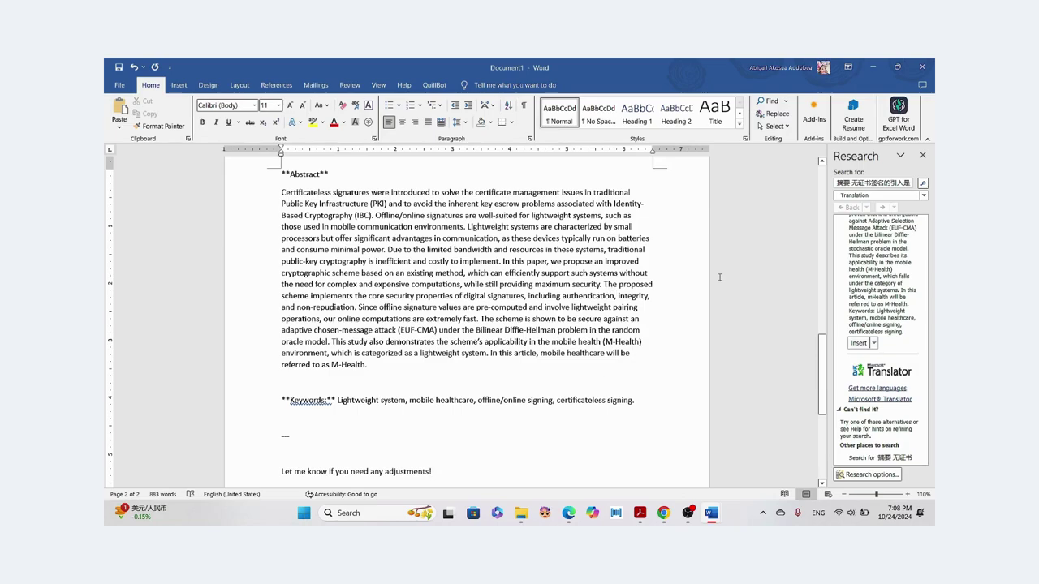
- Switch to DeepL in Edge and open its file translation page from the empty translator page
click(872, 67)
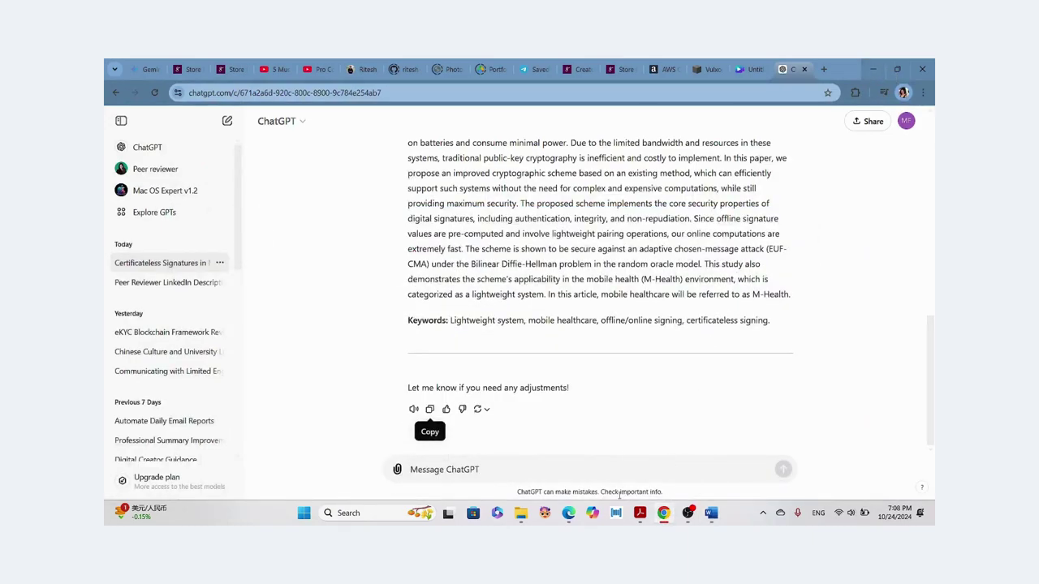
mouse_move(571, 515)
click(629, 459)
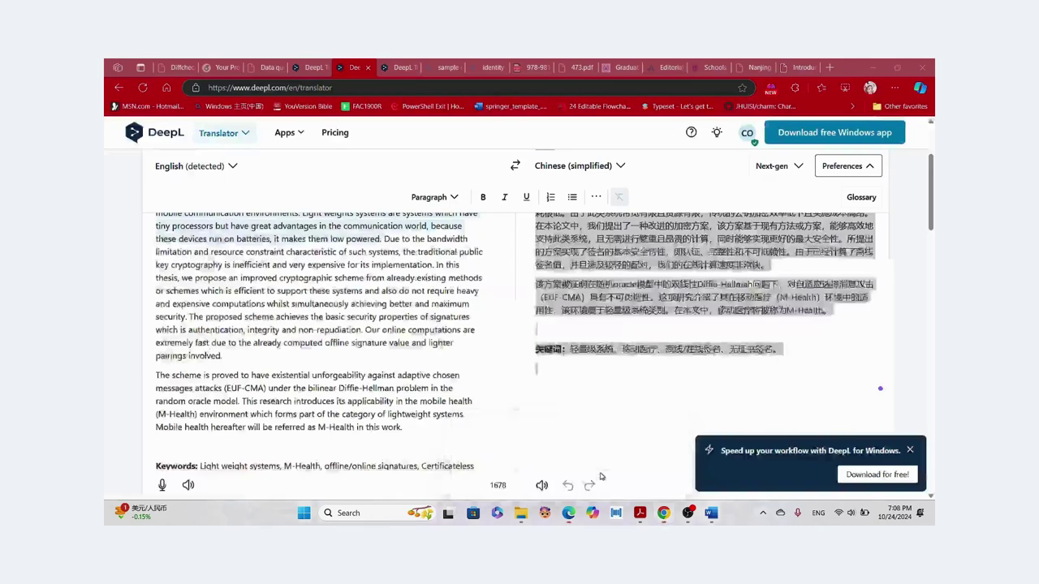
click(300, 67)
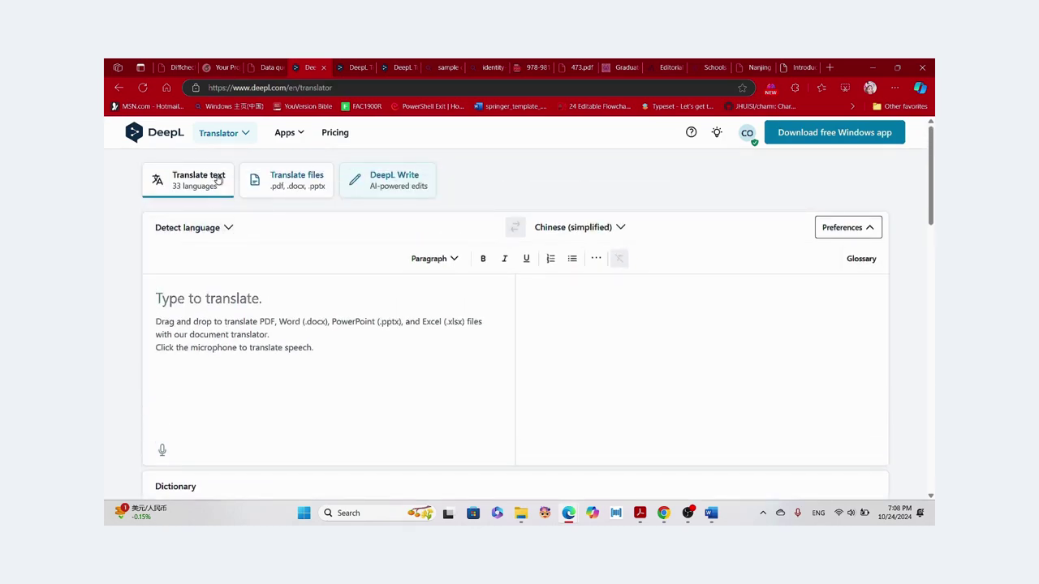
click(267, 181)
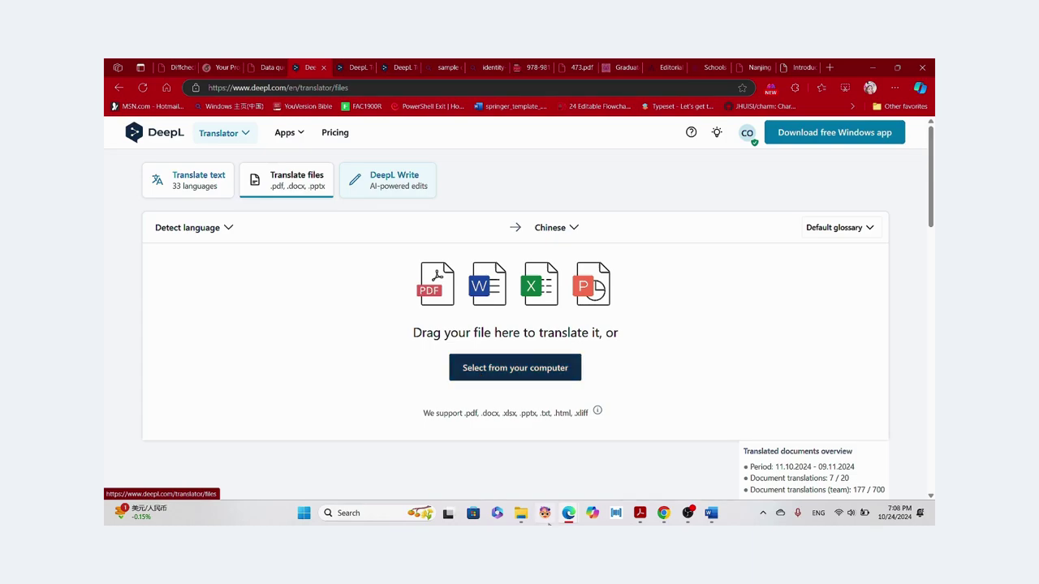
- In File Explorer, browse from the Ph.D Thesis folder to the Lesso Interview folder inside Job application on drive D
mouse_move(521, 514)
click(523, 479)
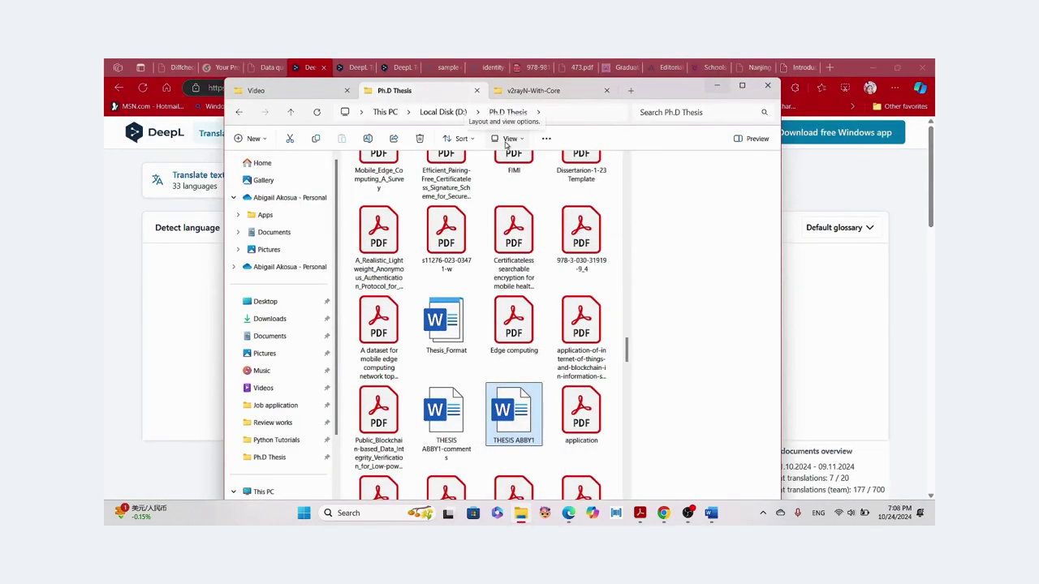
click(239, 113)
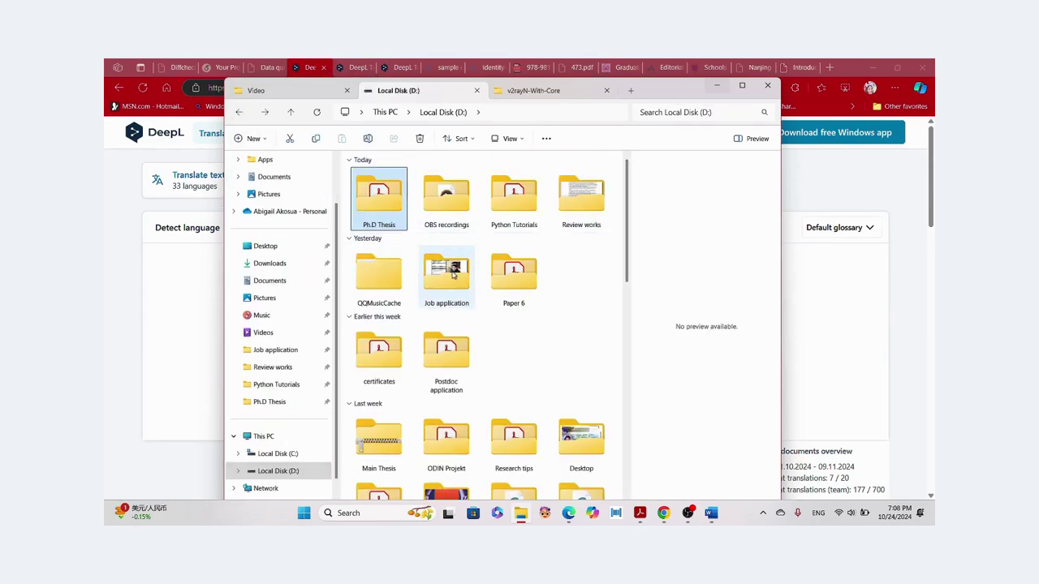
double_click(440, 297)
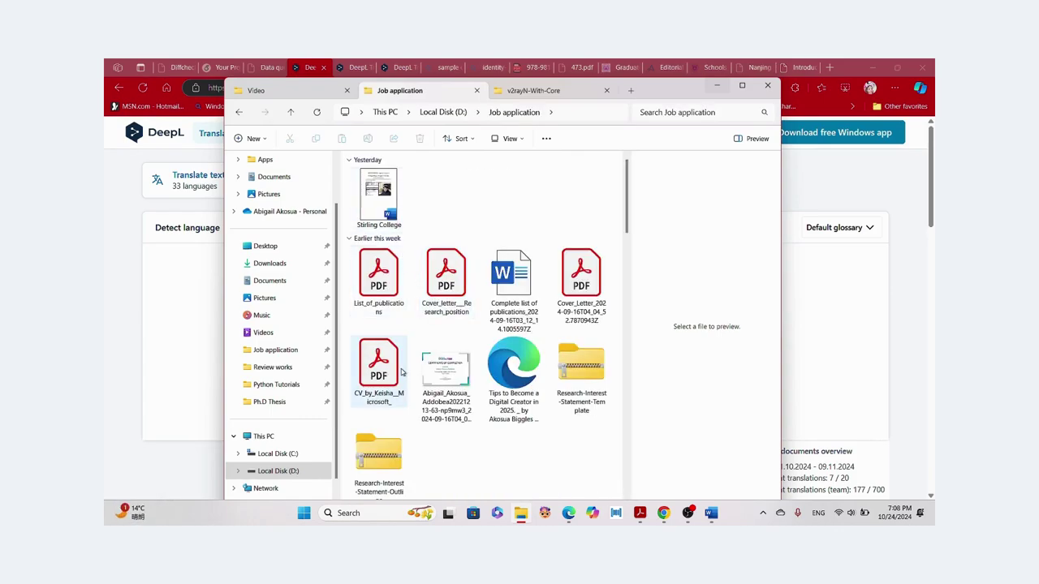
scroll(401, 372, down, 3)
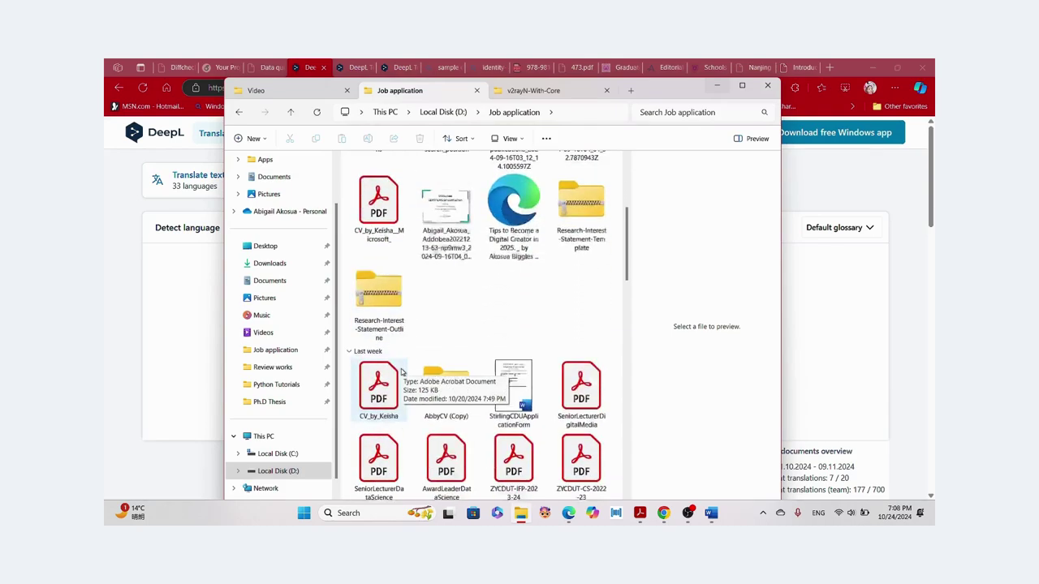
scroll(401, 372, down, 3)
double_click(380, 375)
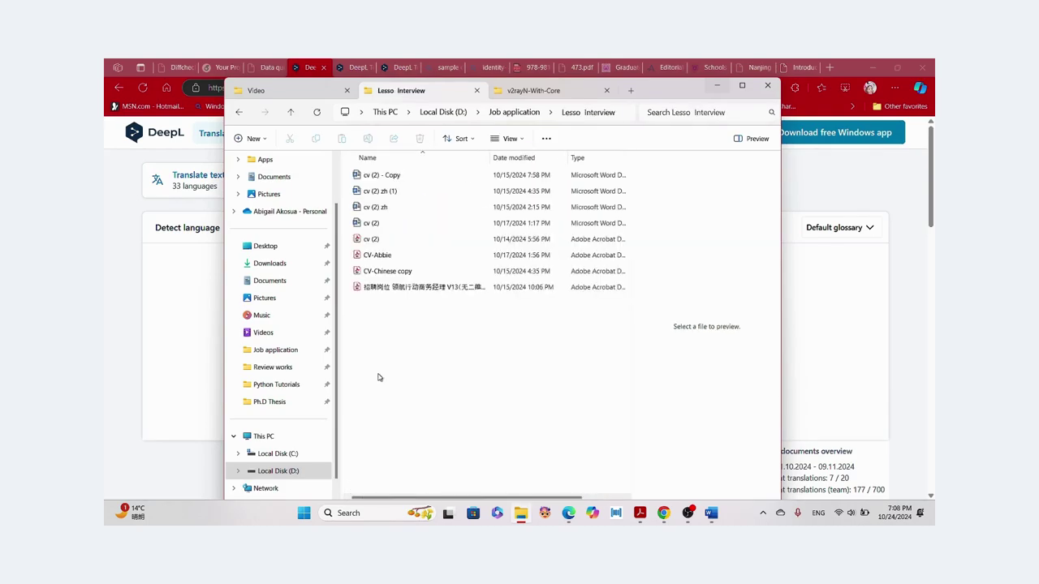
- Open the Chinese-named recruitment PDF in the Lesso Interview folder, look through it to the end, and close it
click(391, 290)
double_click(391, 288)
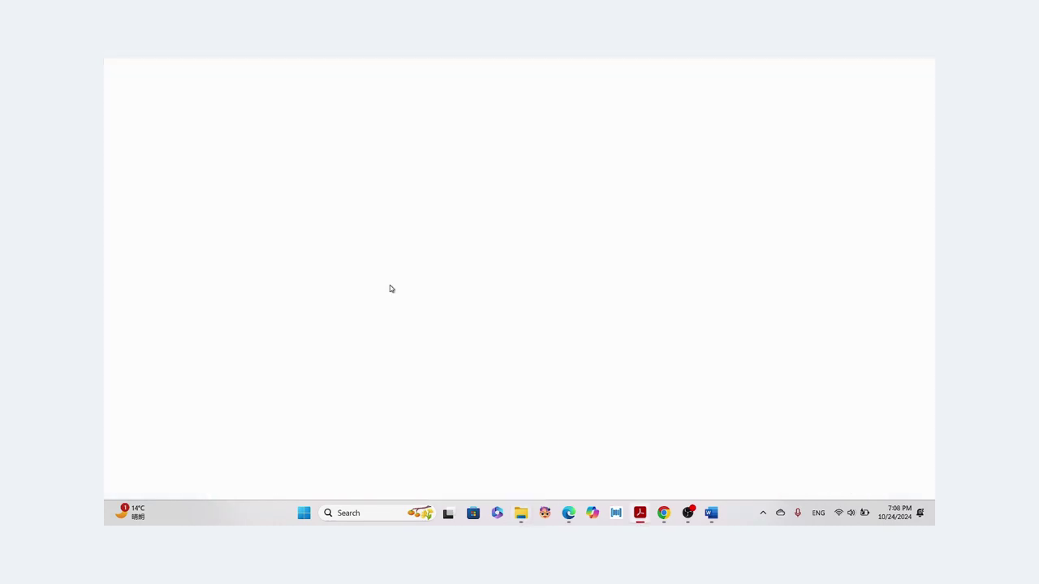
scroll(495, 365, down, 15)
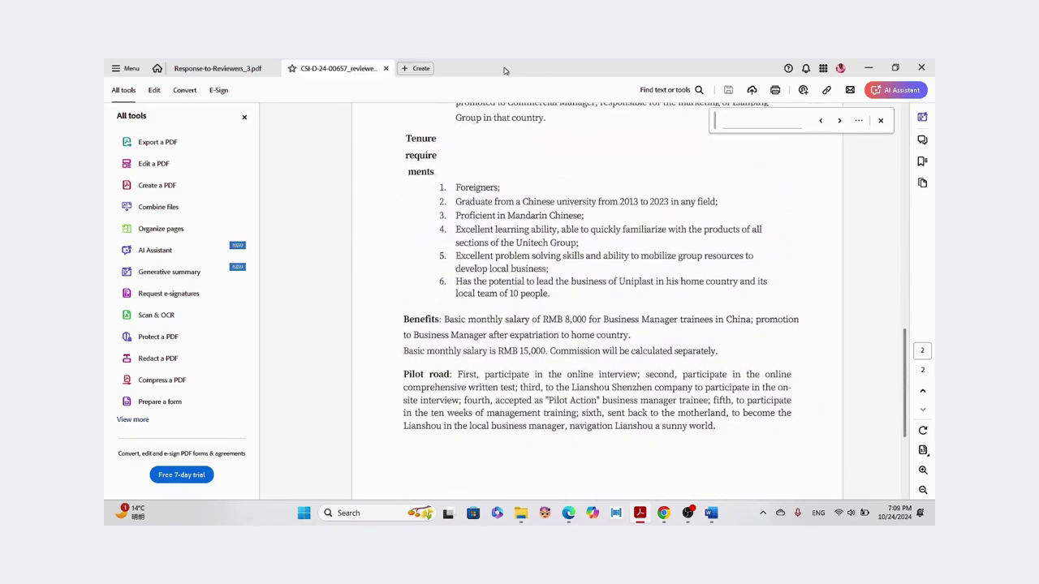
click(499, 67)
click(868, 68)
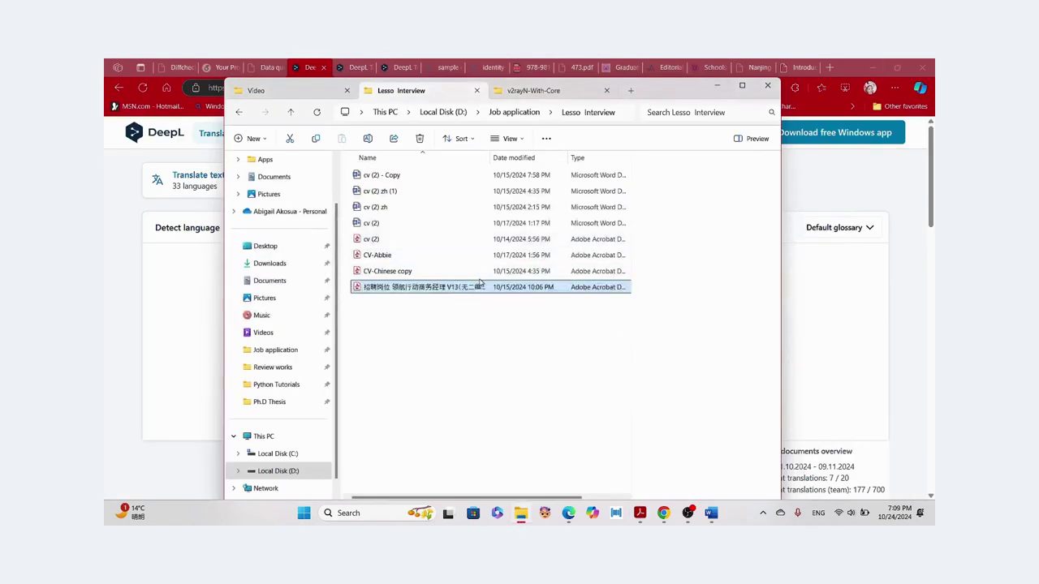
- Open the CV PDF modified 10/17/2024, look through both pages, and return to the Lesso Interview folder
click(375, 256)
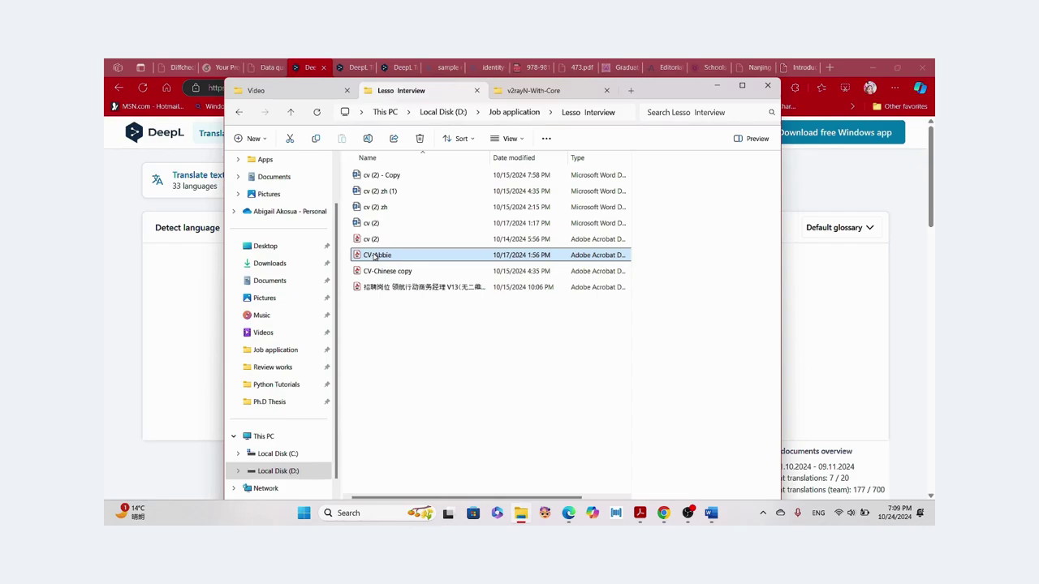
double_click(375, 255)
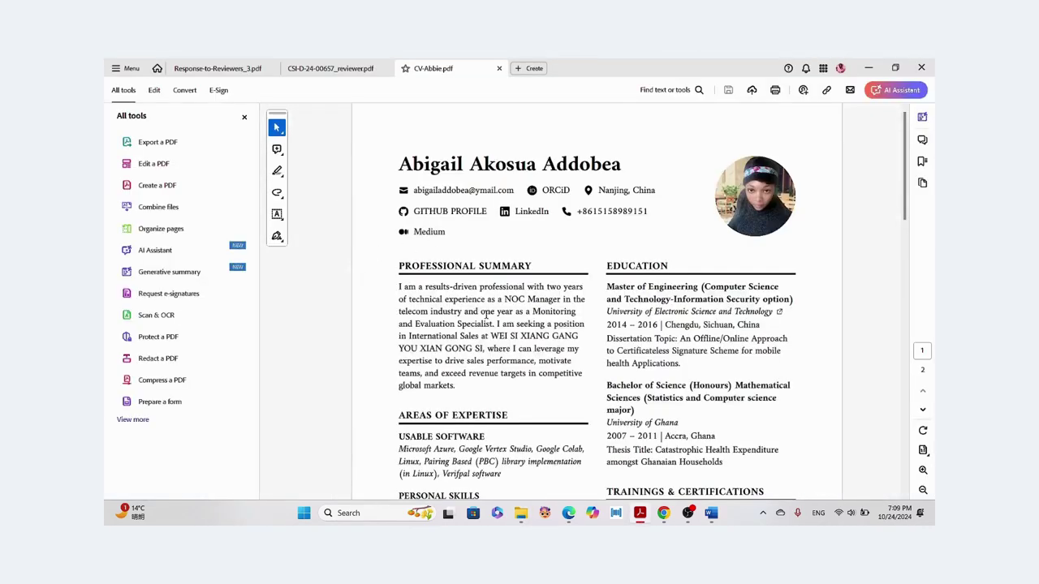
scroll(482, 141, down, 20)
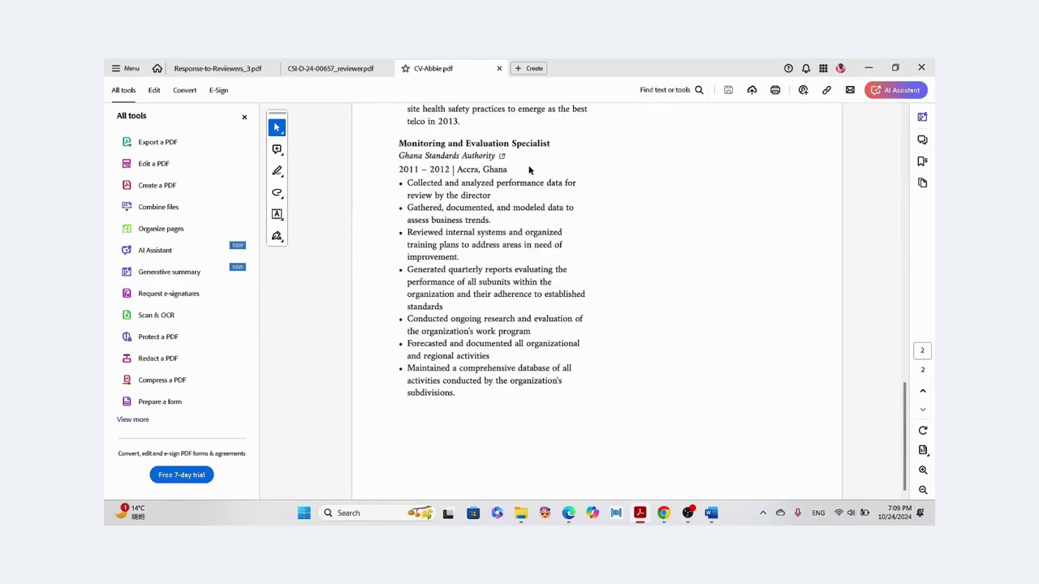
click(868, 67)
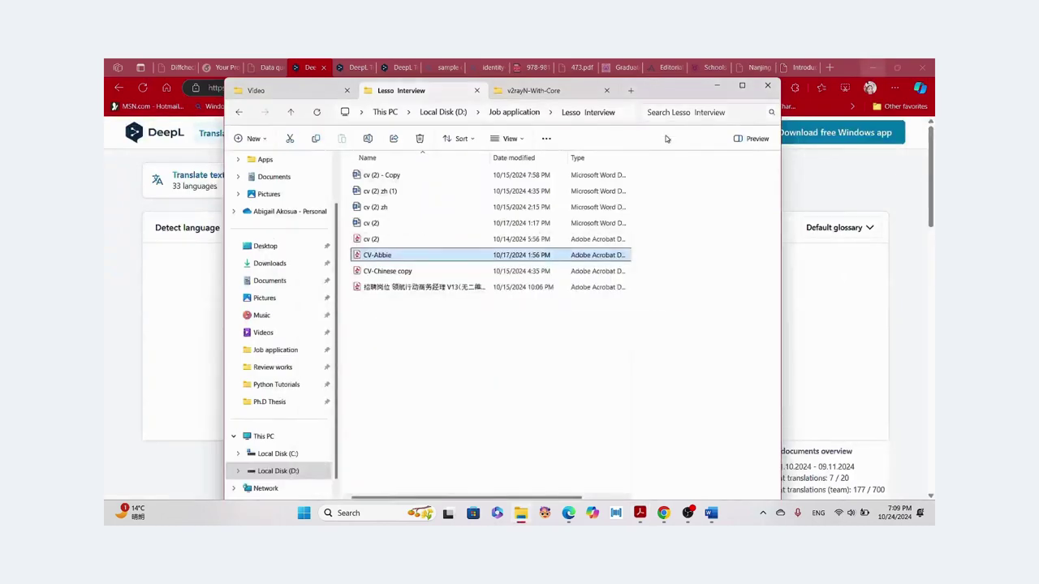
- Upload the CV PDF modified 10/17/2024 to DeepL's file translator, with Chinese as the target language
drag(668, 96, 814, 129)
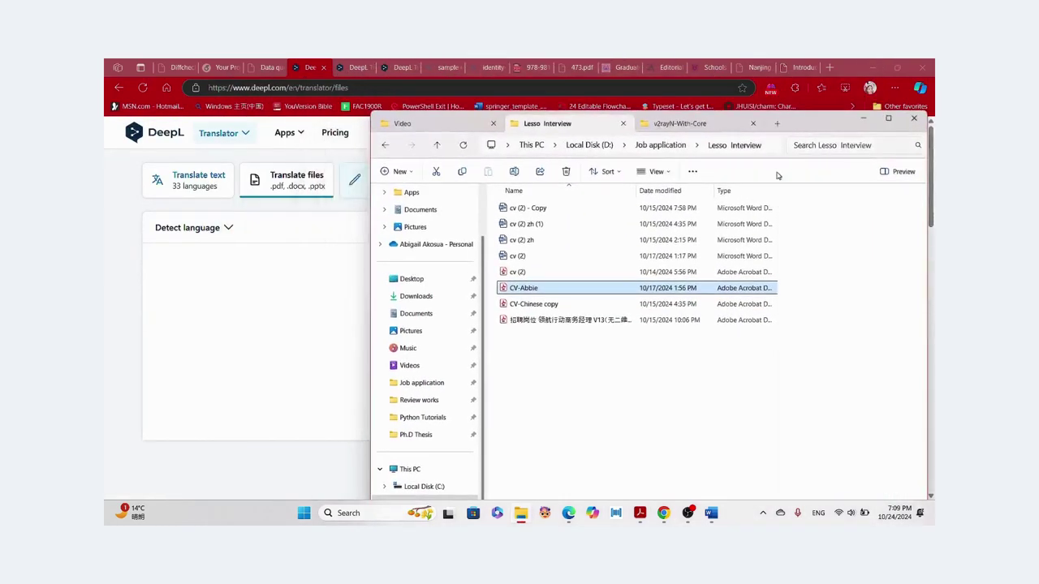
drag(533, 292, 300, 291)
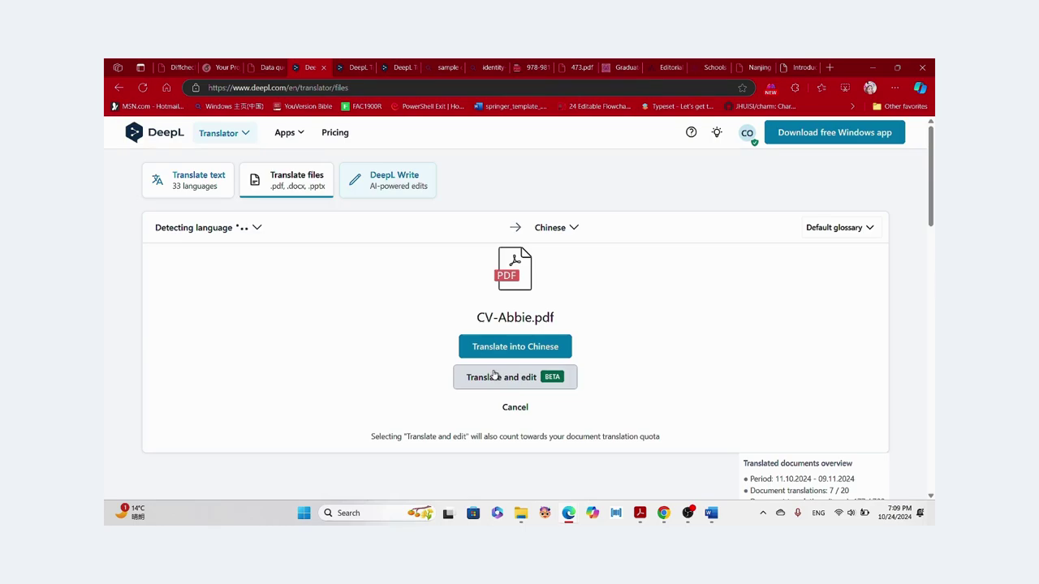
- Translate the uploaded CV into Chinese and download the result as a PDF
click(501, 345)
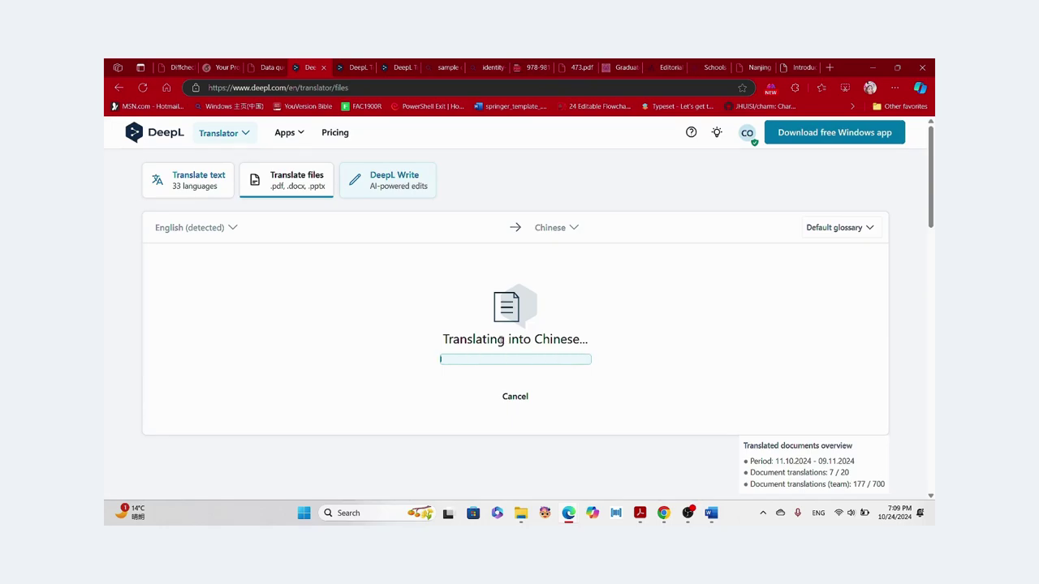
click(522, 516)
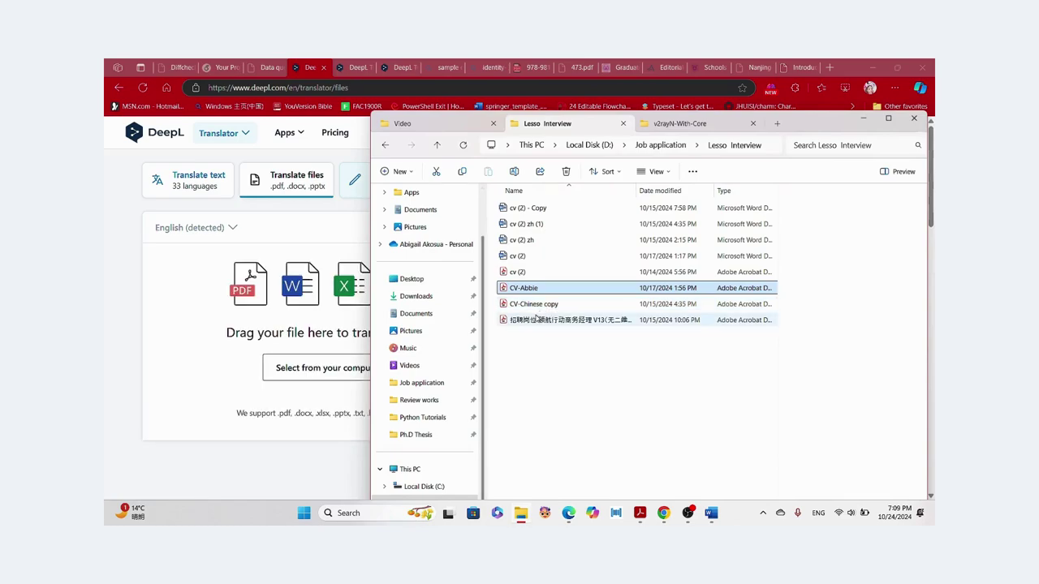
click(862, 119)
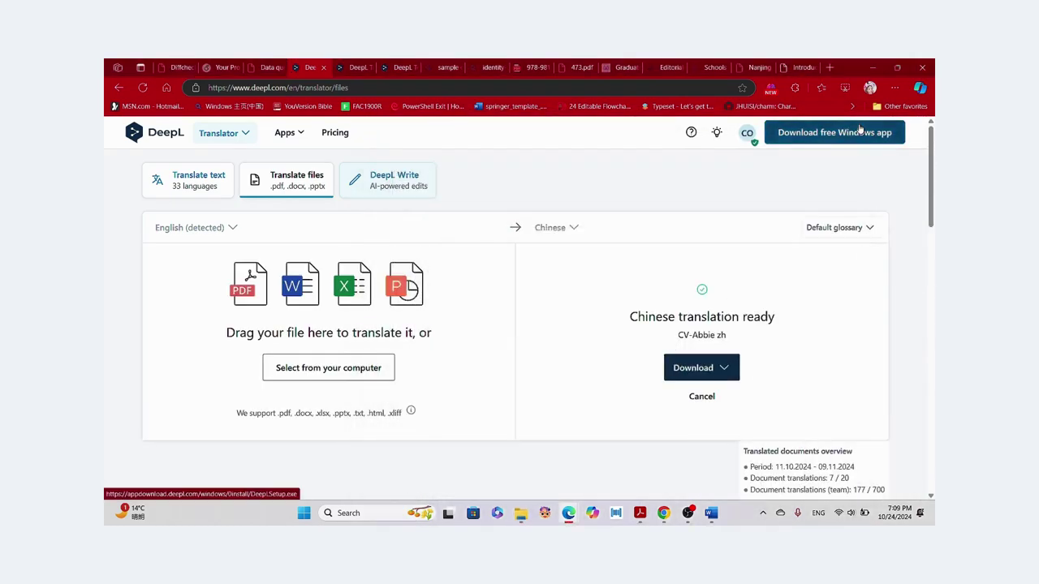
click(724, 369)
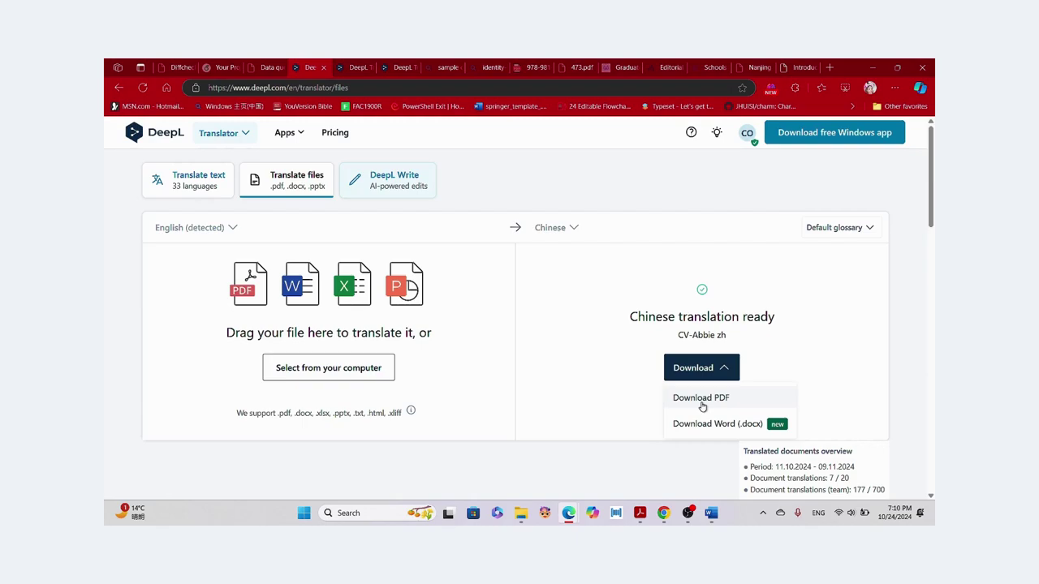
click(701, 399)
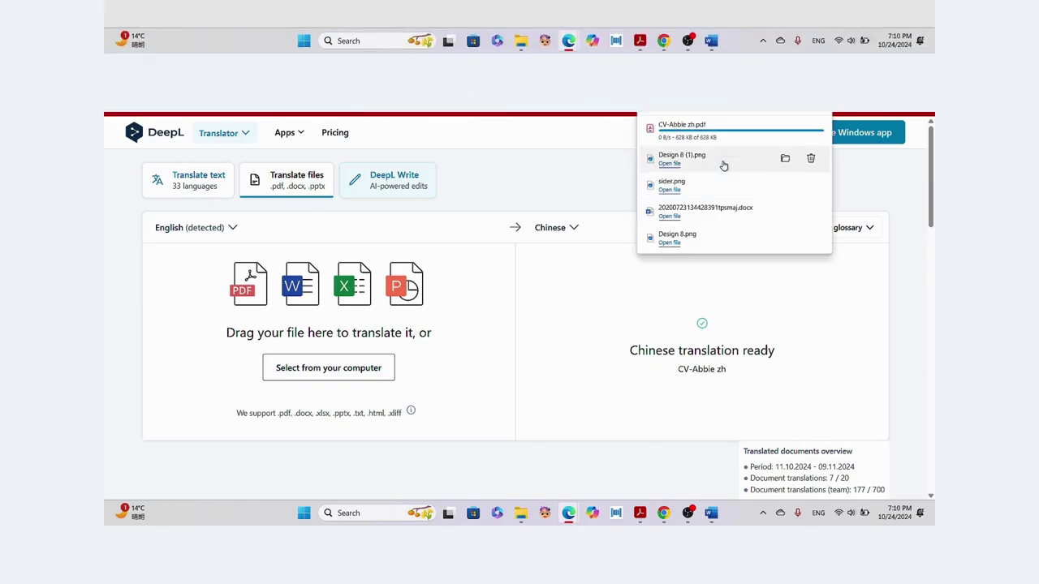
- Open the downloaded Chinese CV PDF, look through its pages and close it
click(671, 130)
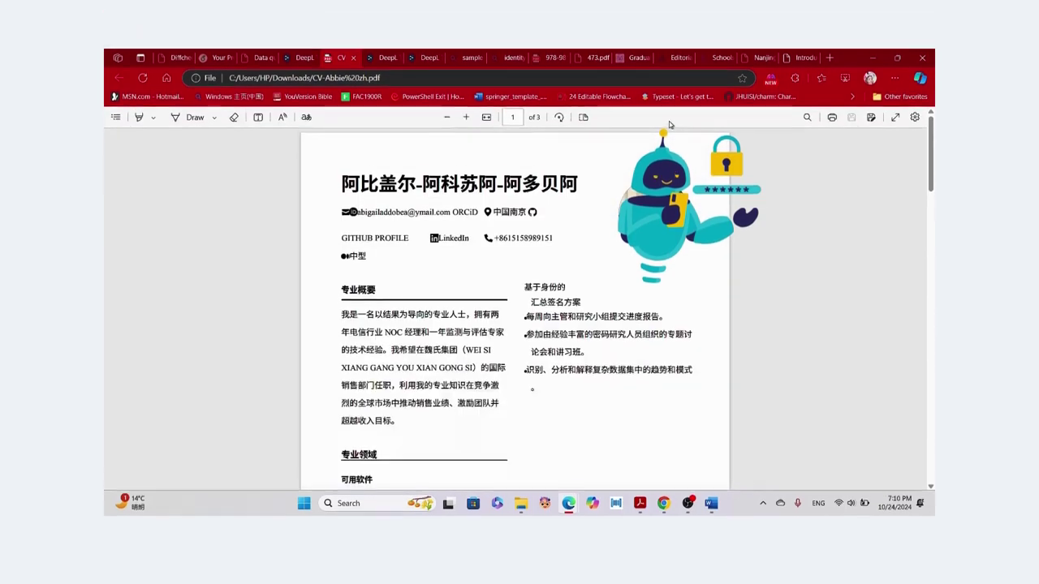
scroll(567, 282, down, 10)
scroll(567, 292, down, 10)
scroll(568, 292, up, 20)
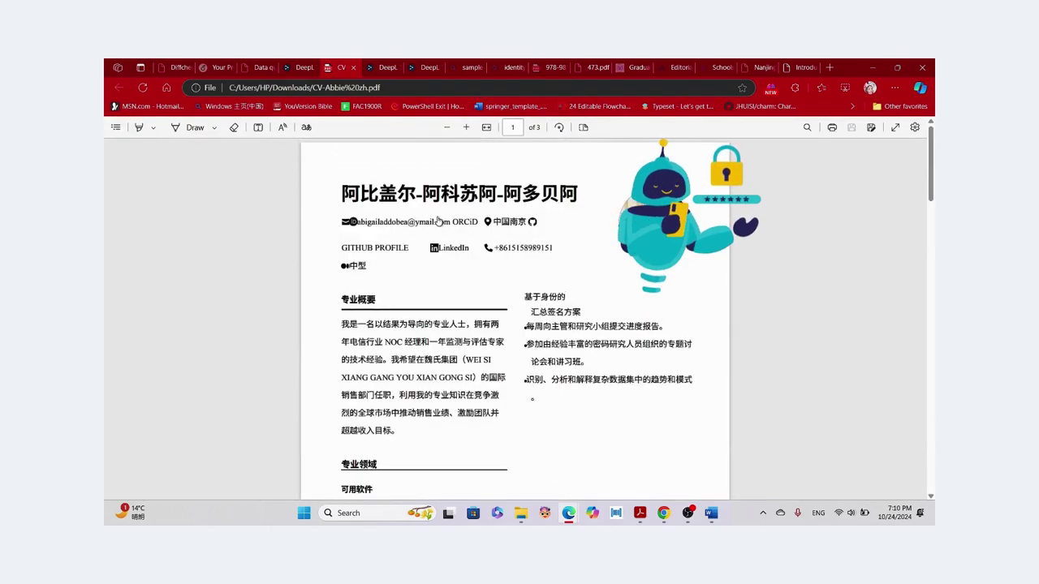
click(353, 67)
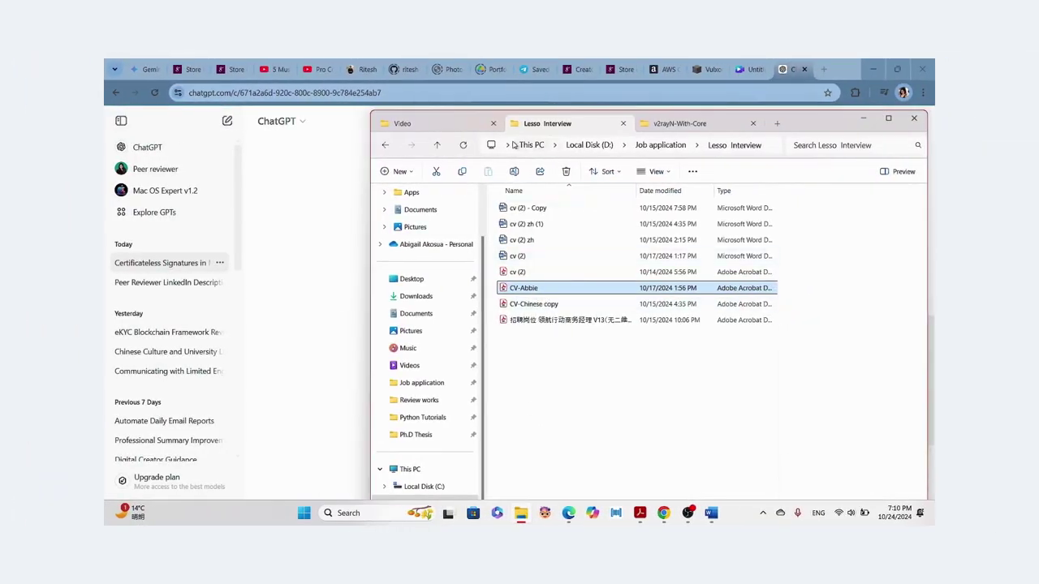
- In File Explorer, browse from Documents through WeChat Files, the account folder, FileStorage and File to the 2024-10 folder
click(427, 319)
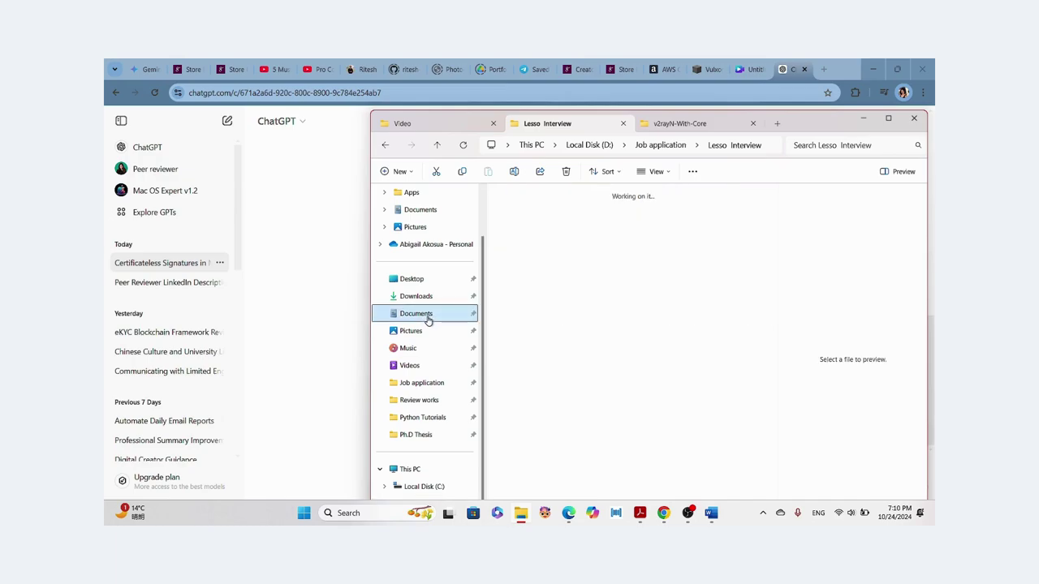
double_click(545, 329)
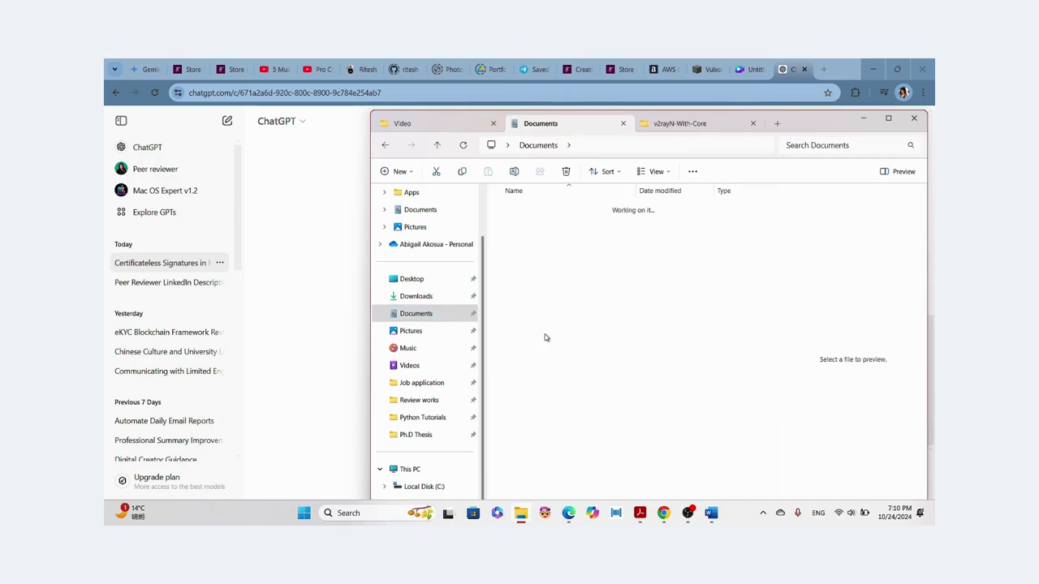
double_click(540, 273)
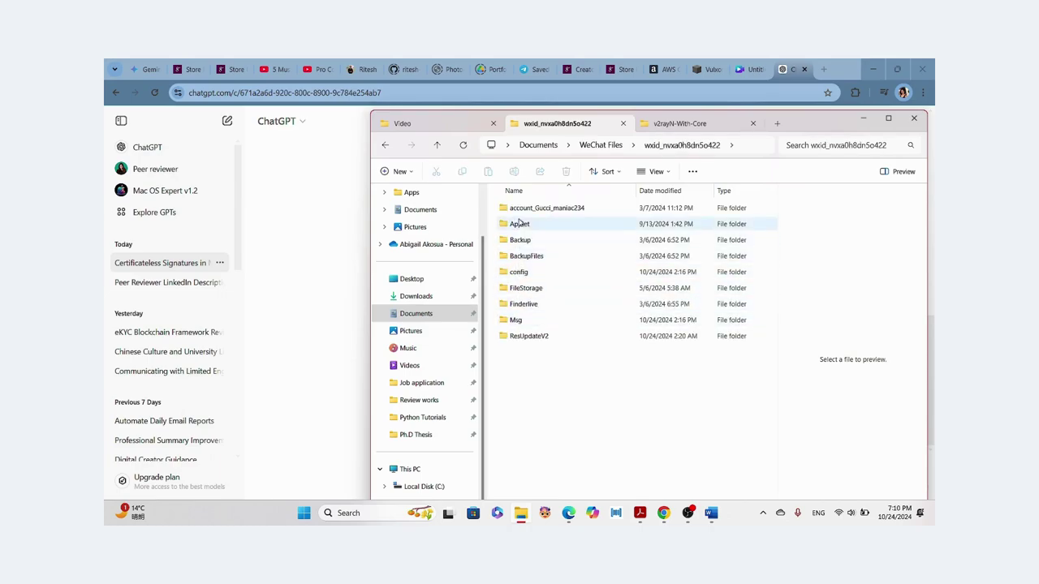
double_click(524, 288)
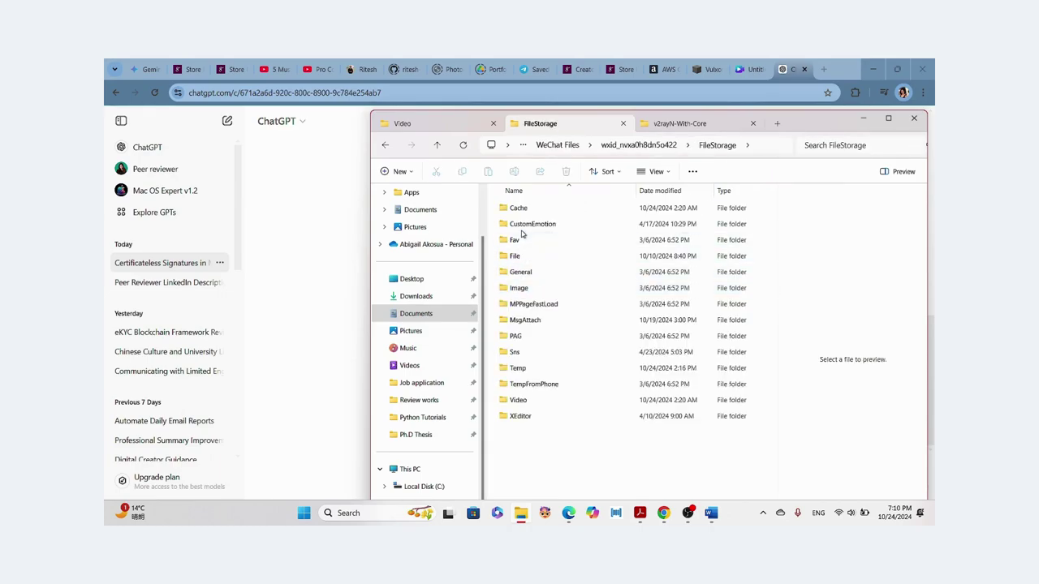
click(521, 258)
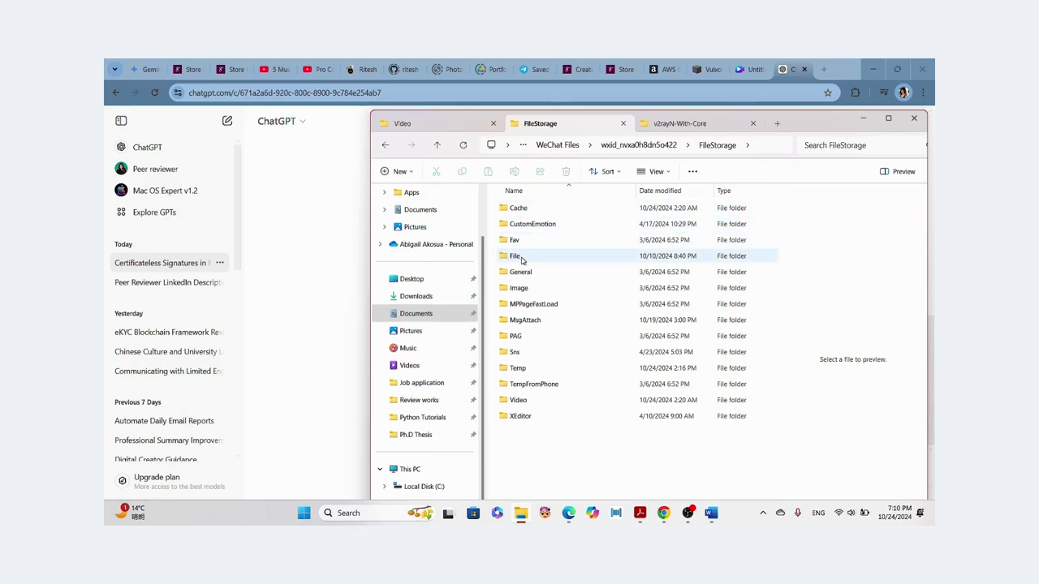
double_click(522, 258)
double_click(522, 272)
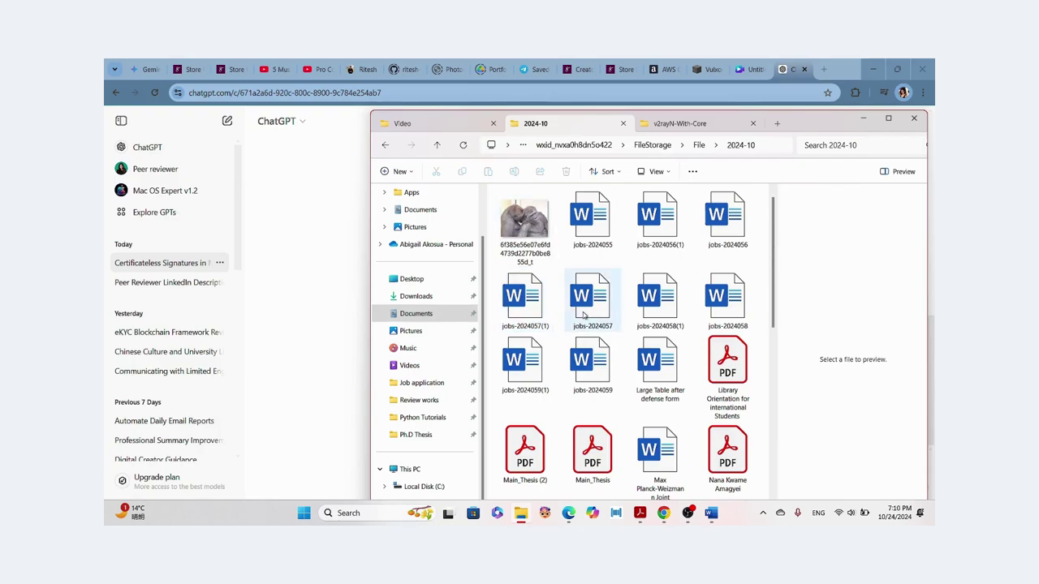
- Find the PDF 招聘岗位 领航行动商务经理 V13（无二维码） in the 2024-10 folder, open it to check its content, and close it
scroll(583, 317, down, 3)
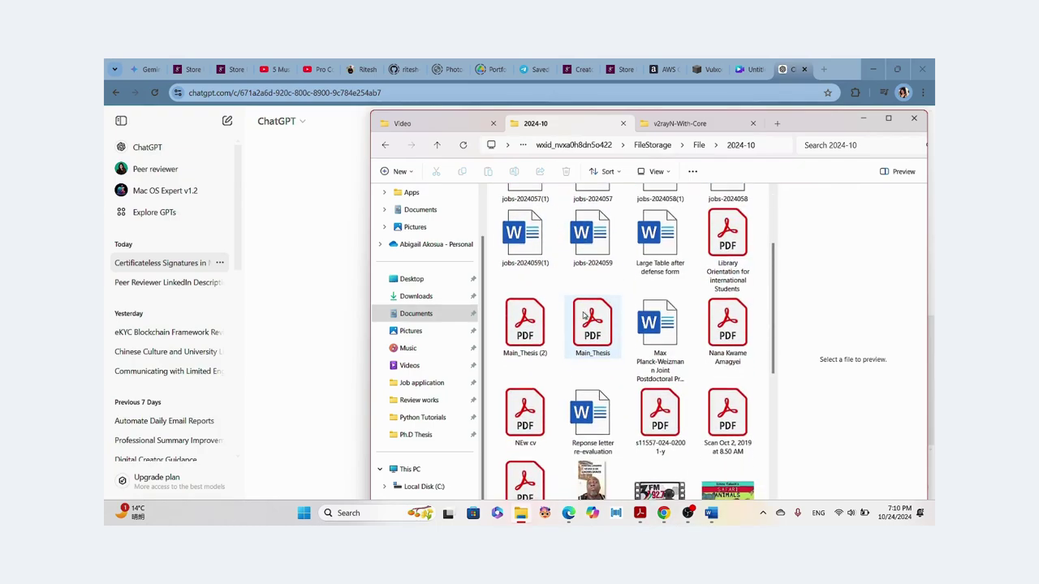
scroll(583, 317, down, 6)
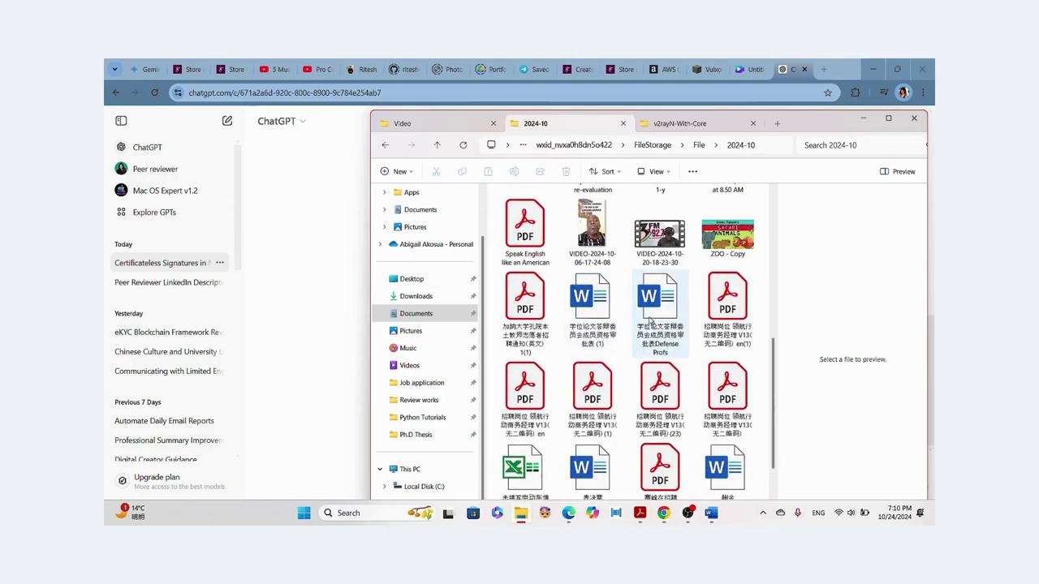
scroll(591, 324, down, 1)
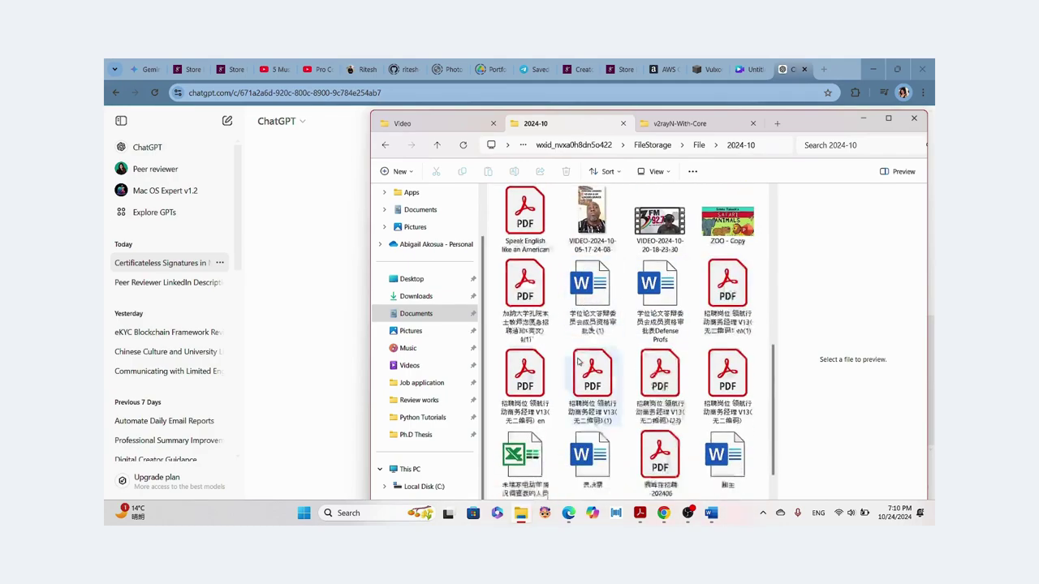
click(733, 368)
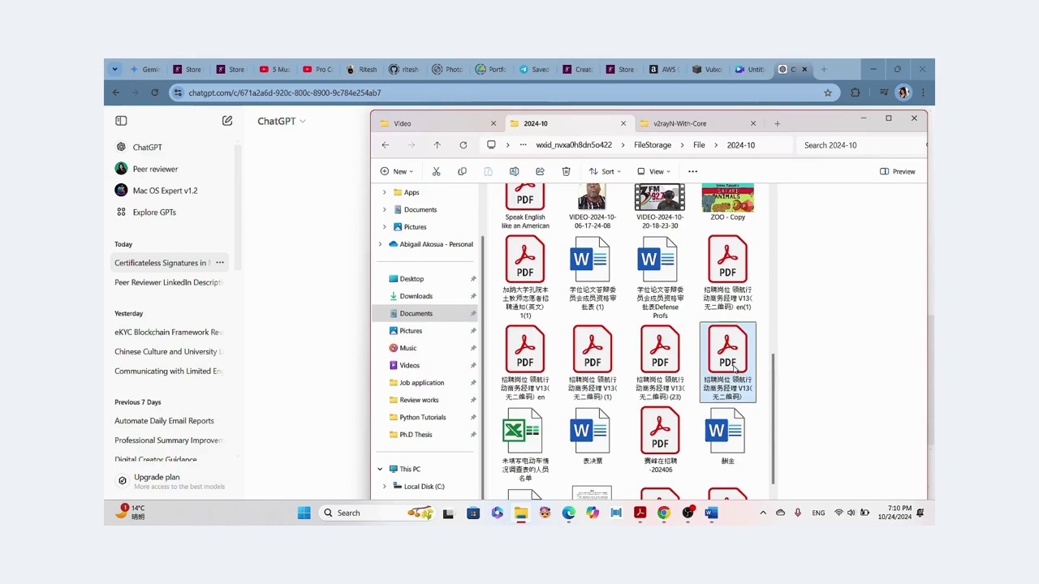
double_click(734, 369)
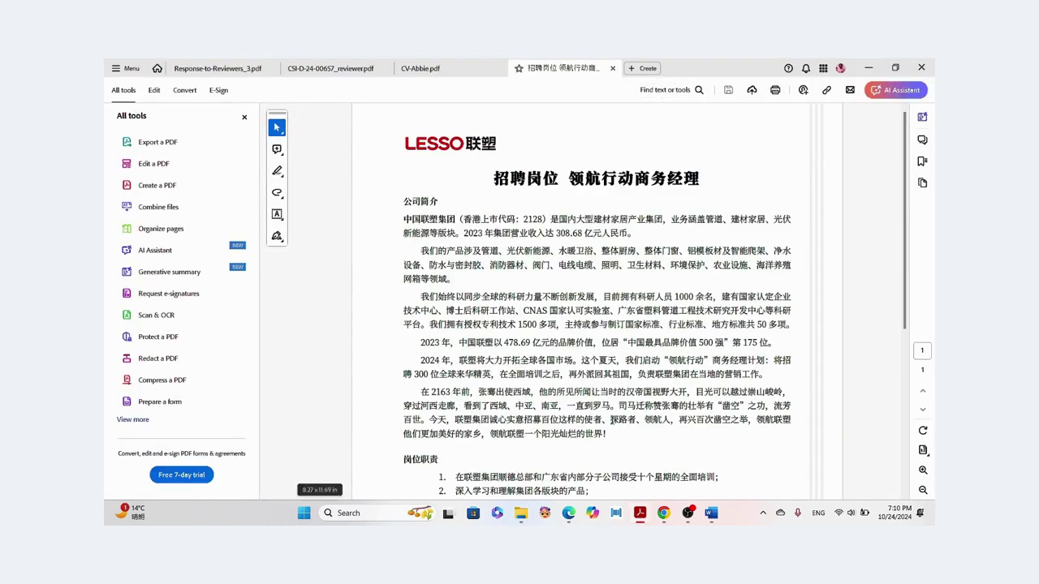
click(613, 68)
click(894, 70)
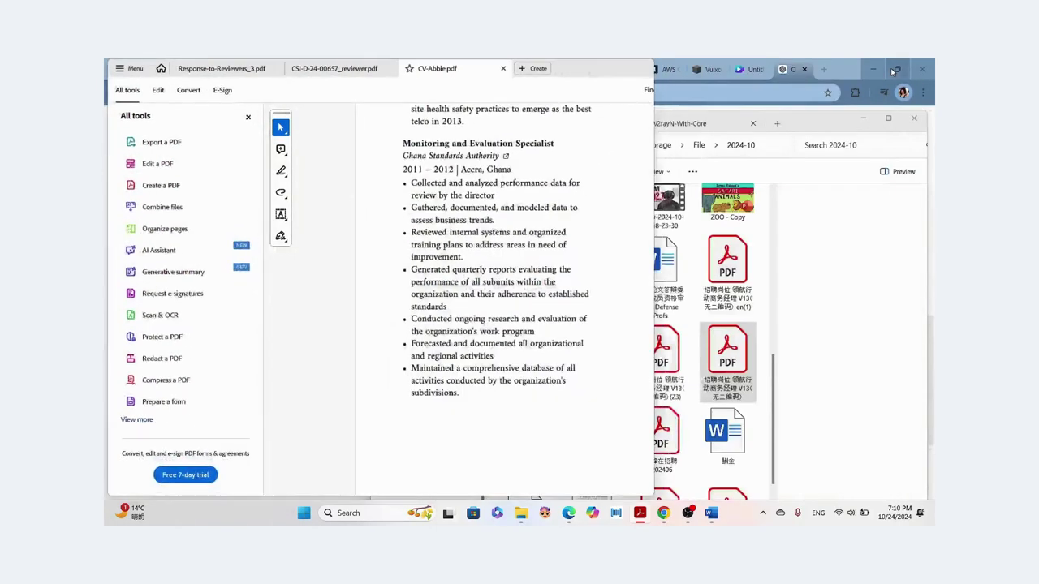
click(584, 69)
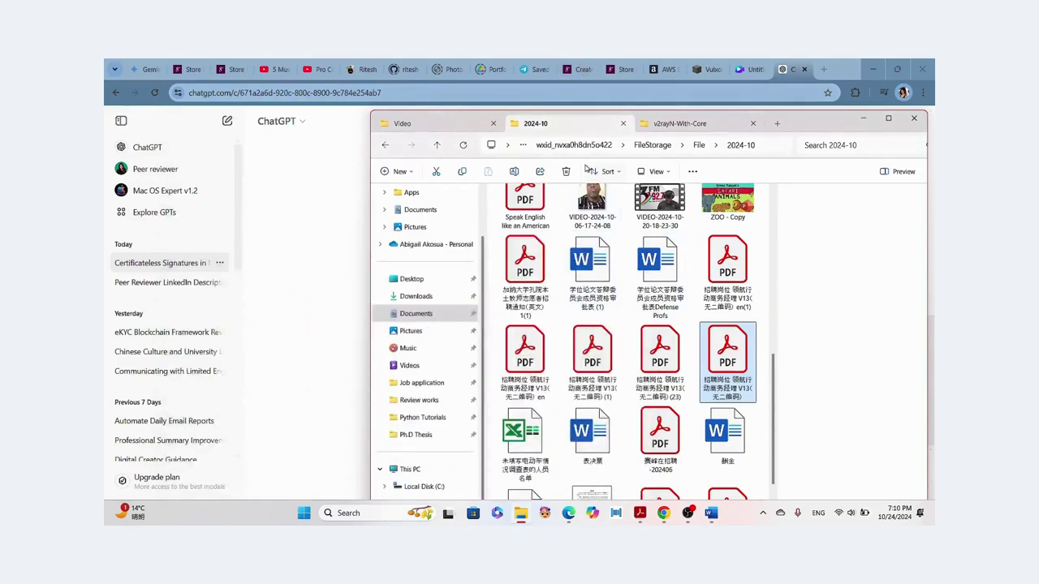
- Upload the PDF 招聘岗位 领航行动商务经理 V13（无二维码） from the 2024-10 folder to DeepL's file translator
mouse_move(566, 514)
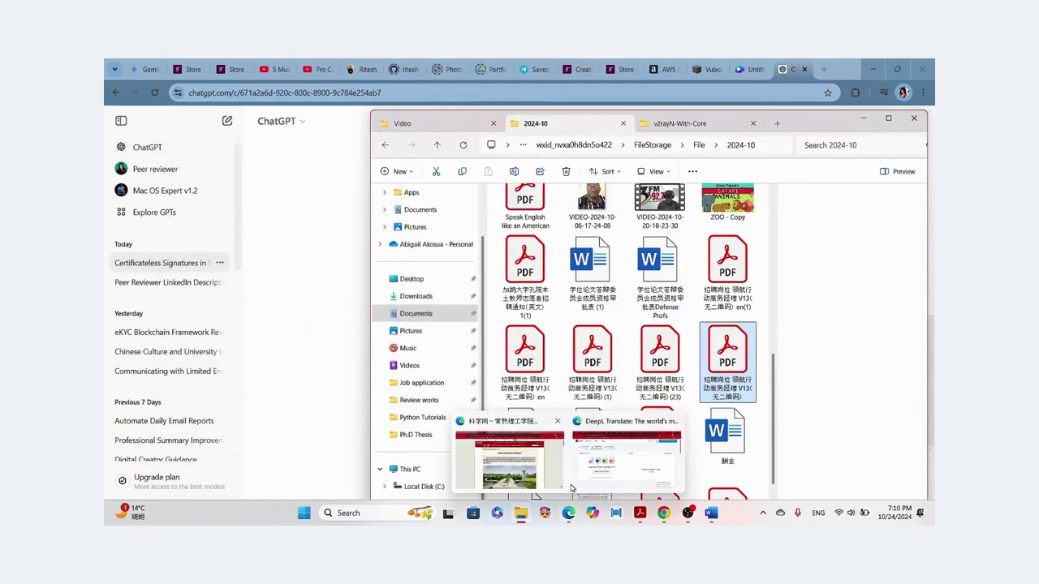
click(589, 468)
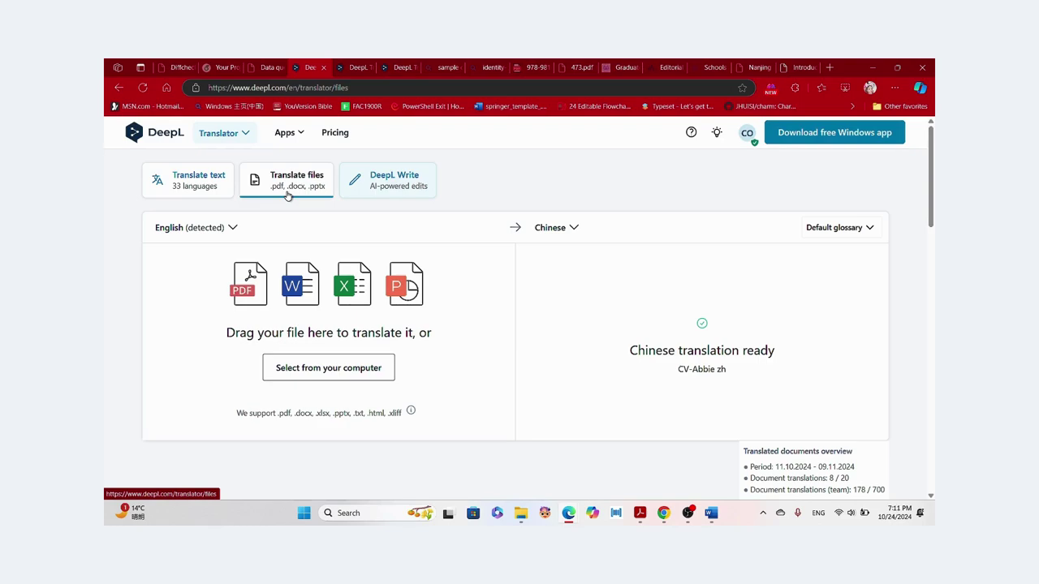
mouse_move(574, 516)
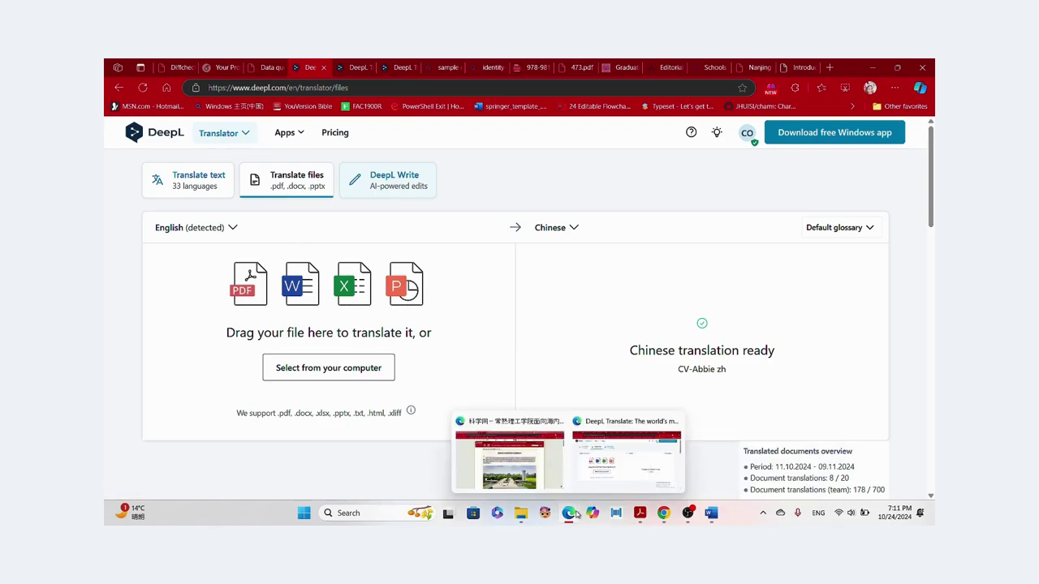
mouse_move(521, 514)
click(520, 458)
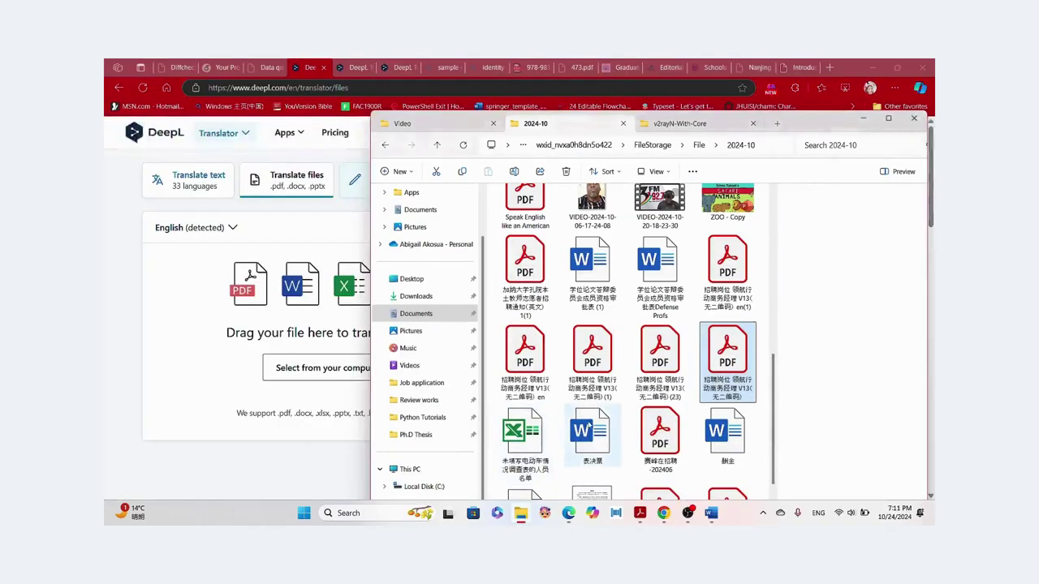
drag(745, 350, 271, 295)
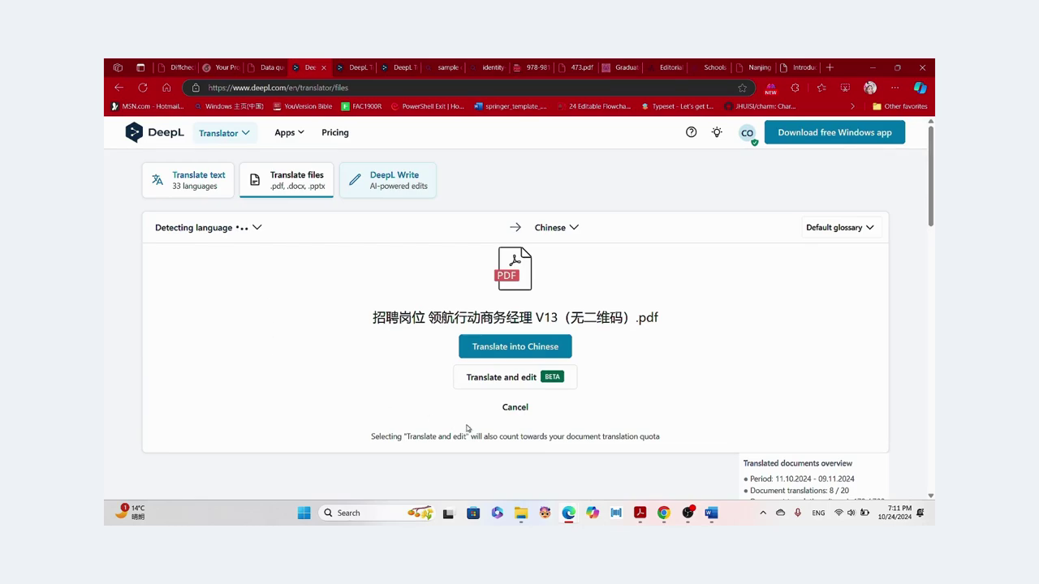
- Set the target language to English (American) and run Translate and edit on the recruitment PDF
click(526, 378)
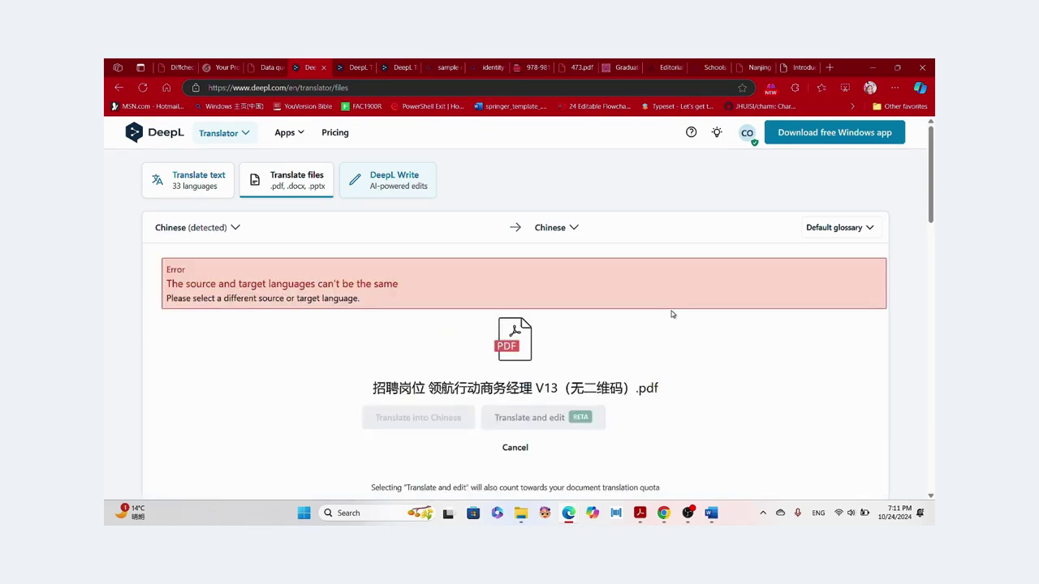
scroll(672, 311, down, 1)
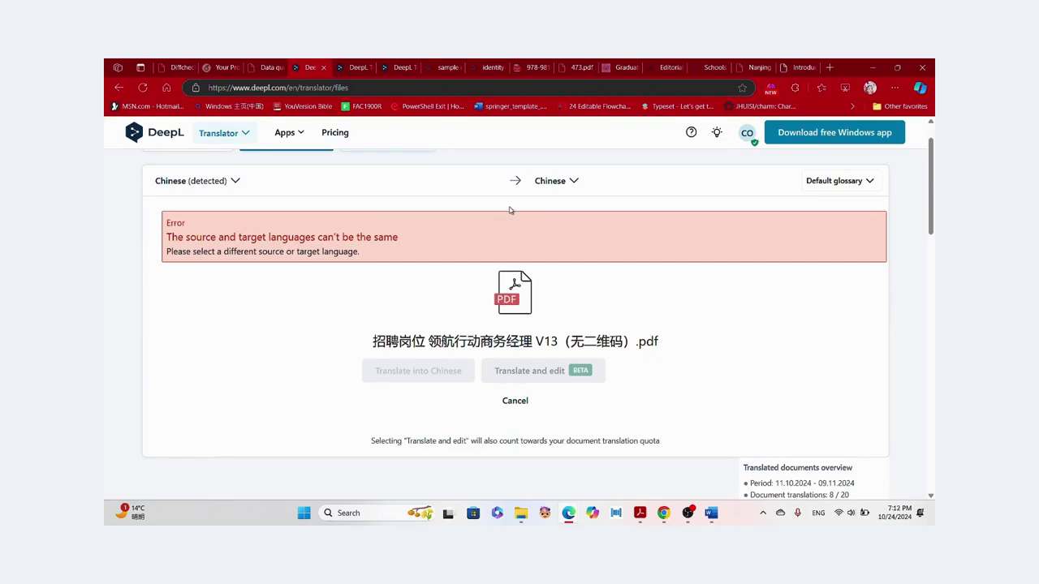
click(578, 181)
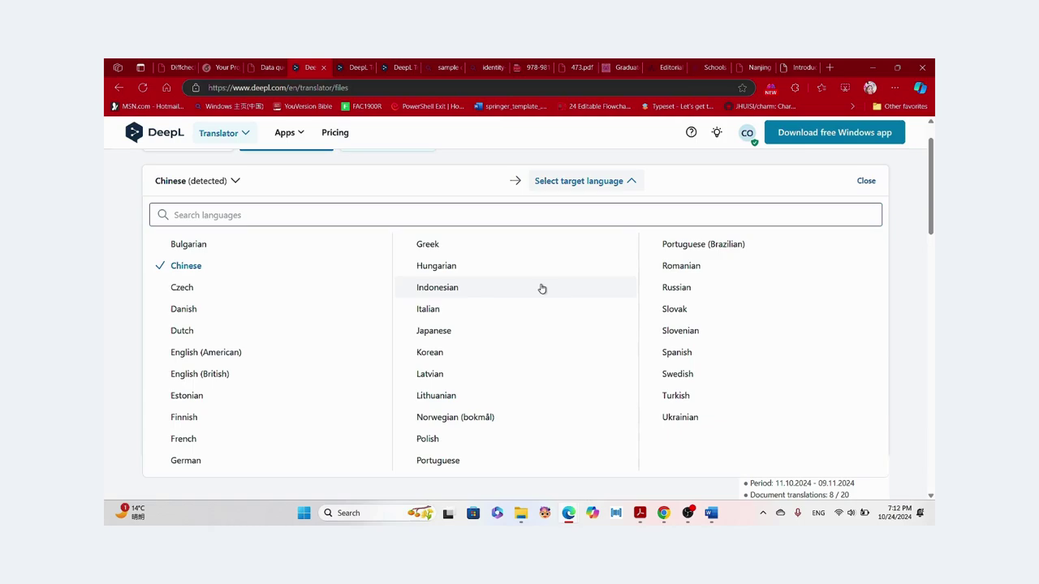
scroll(462, 379, down, 1)
scroll(462, 378, up, 1)
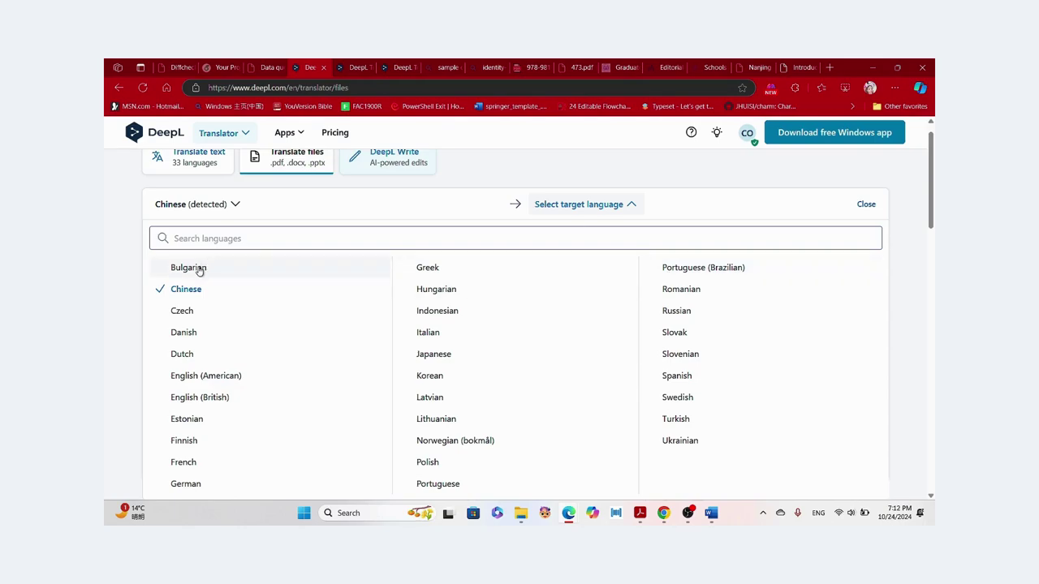
click(204, 378)
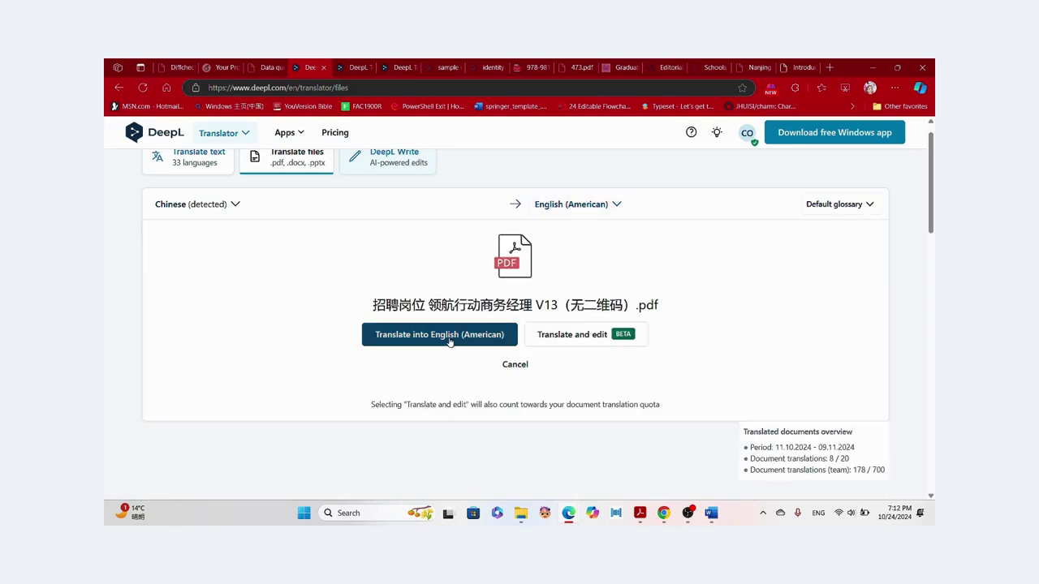
click(568, 339)
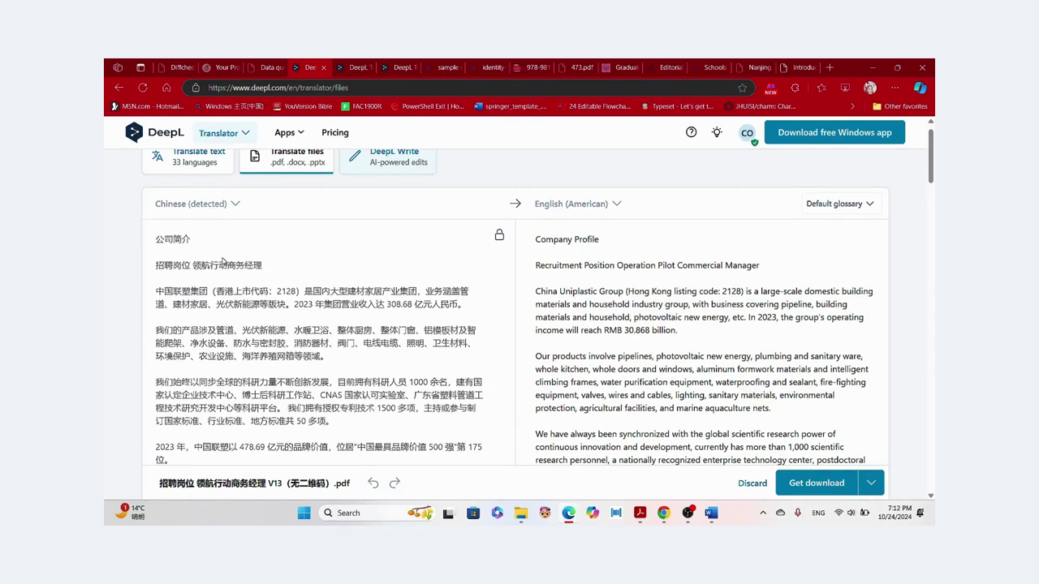
- Compare the Chinese source with the English translation of the recruitment PDF through to the end
scroll(223, 260, down, 1)
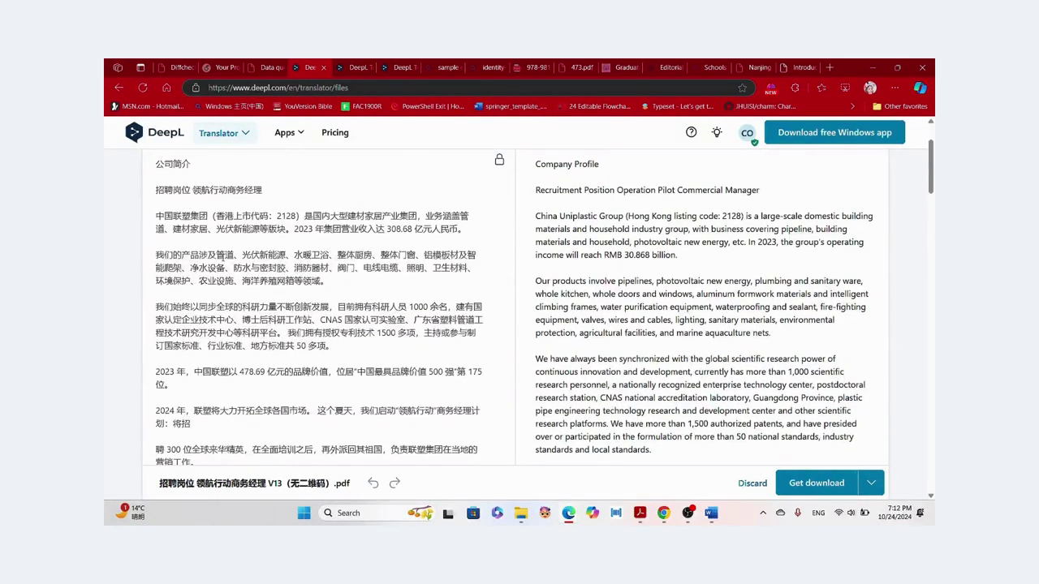
scroll(222, 261, up, 1)
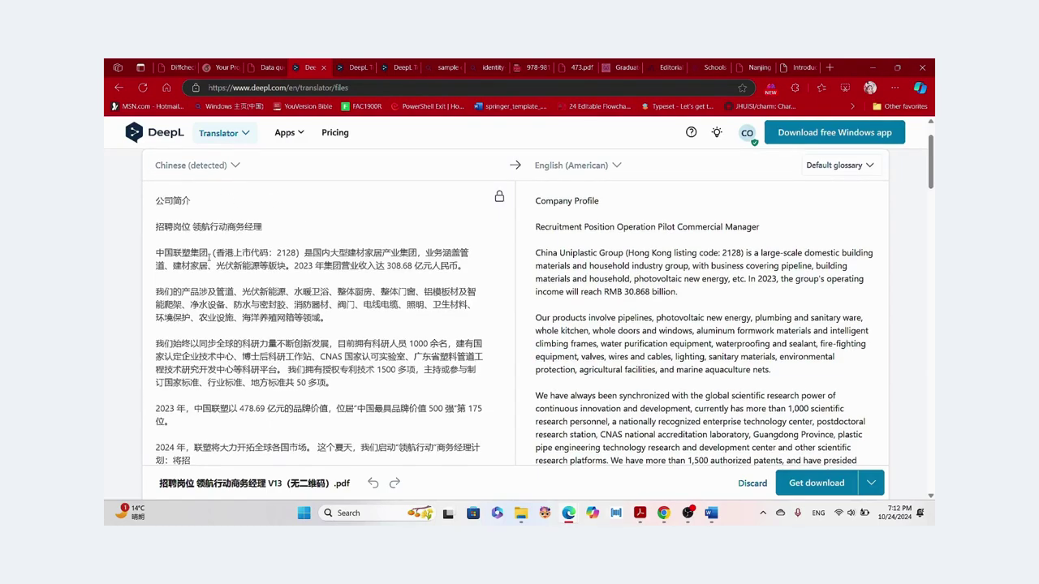
scroll(209, 258, down, 10)
scroll(208, 260, down, 10)
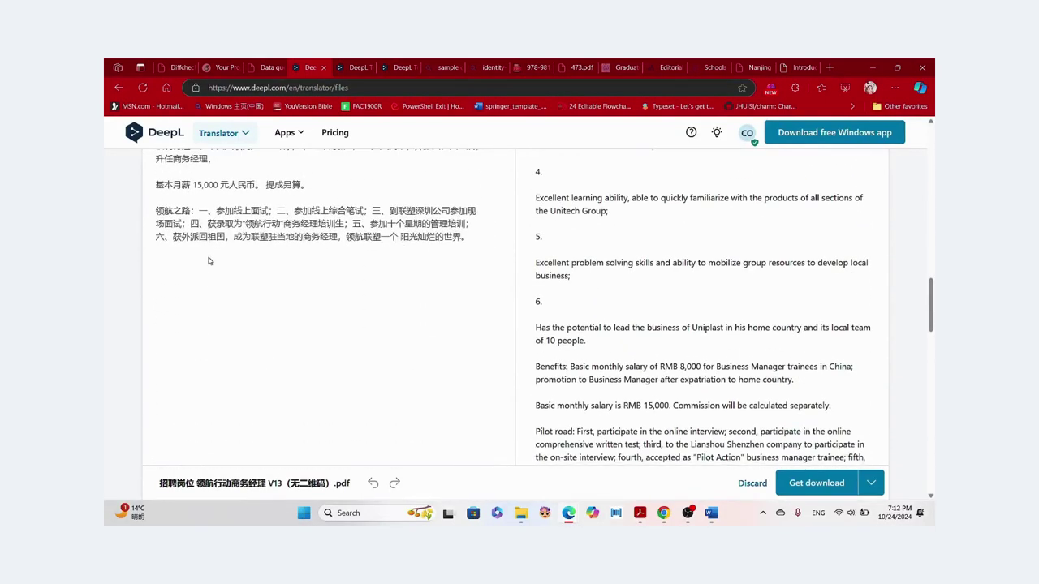
- Open the original PDF 招聘岗位 领航行动商务经理 V13（无二维码） from the 2024-10 folder in Adobe Acrobat and hide the All tools pane
scroll(208, 261, up, 10)
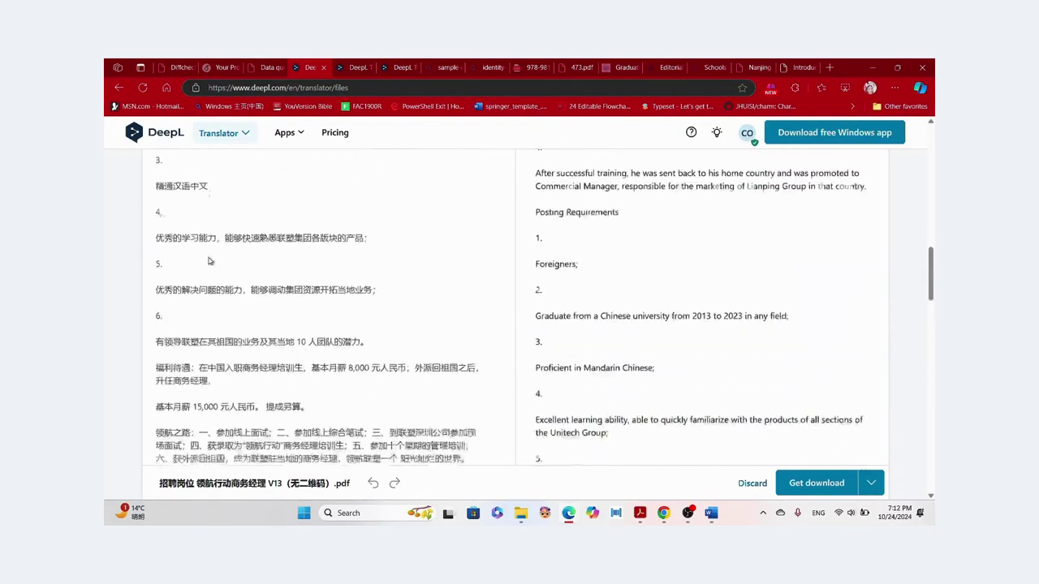
scroll(586, 238, up, 15)
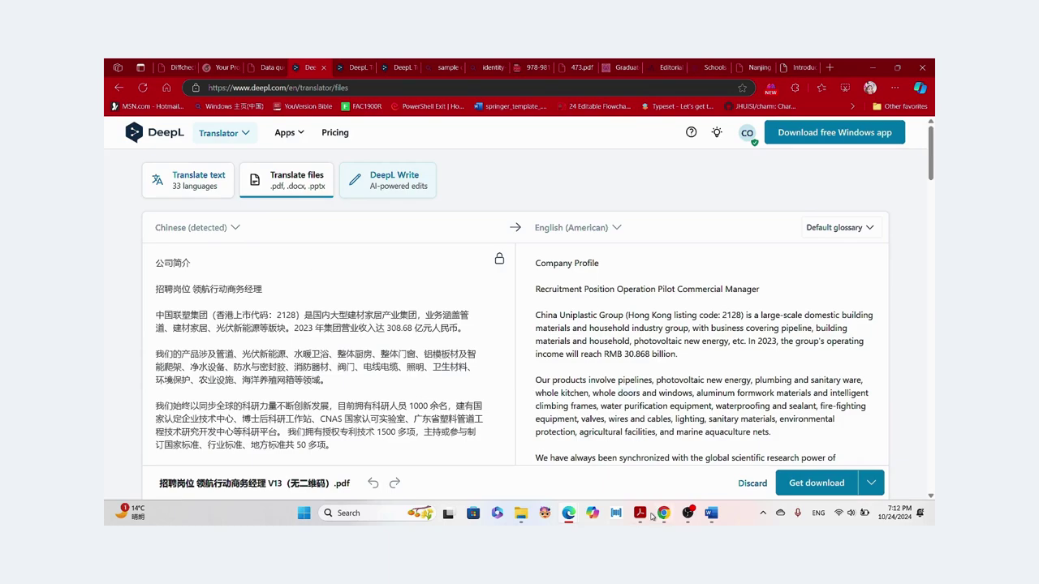
mouse_move(650, 517)
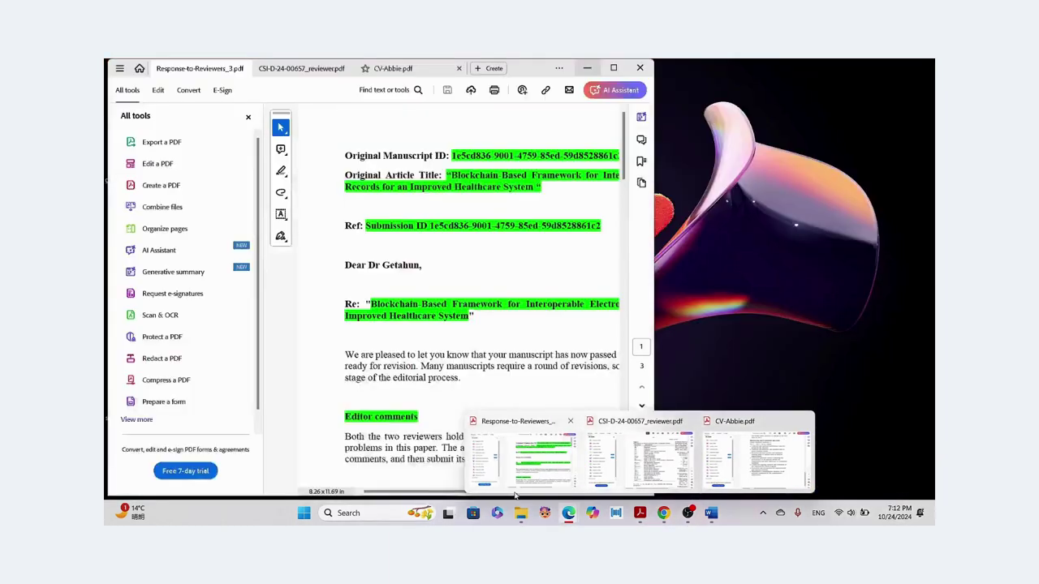
click(520, 513)
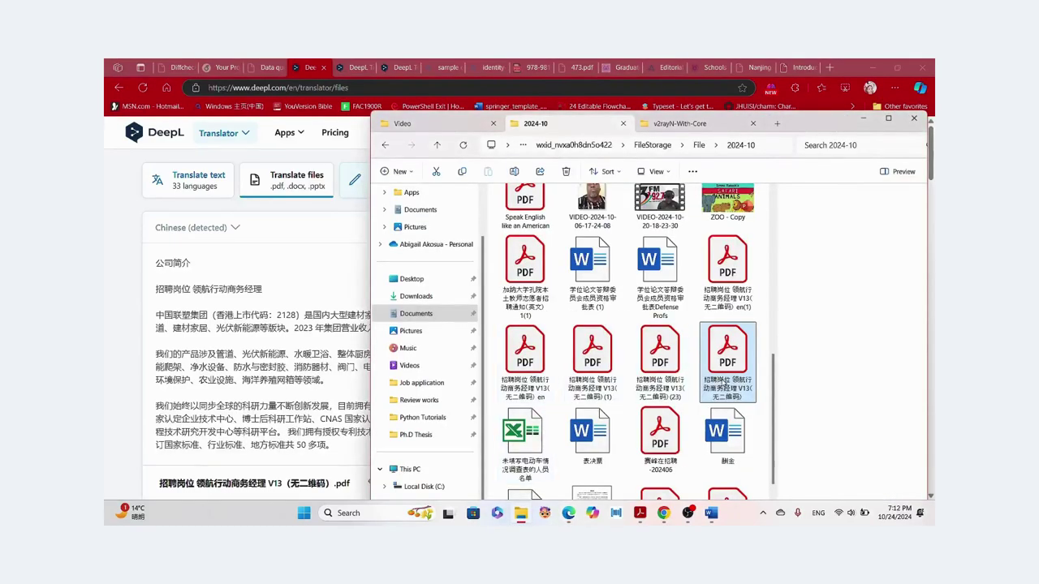
double_click(725, 381)
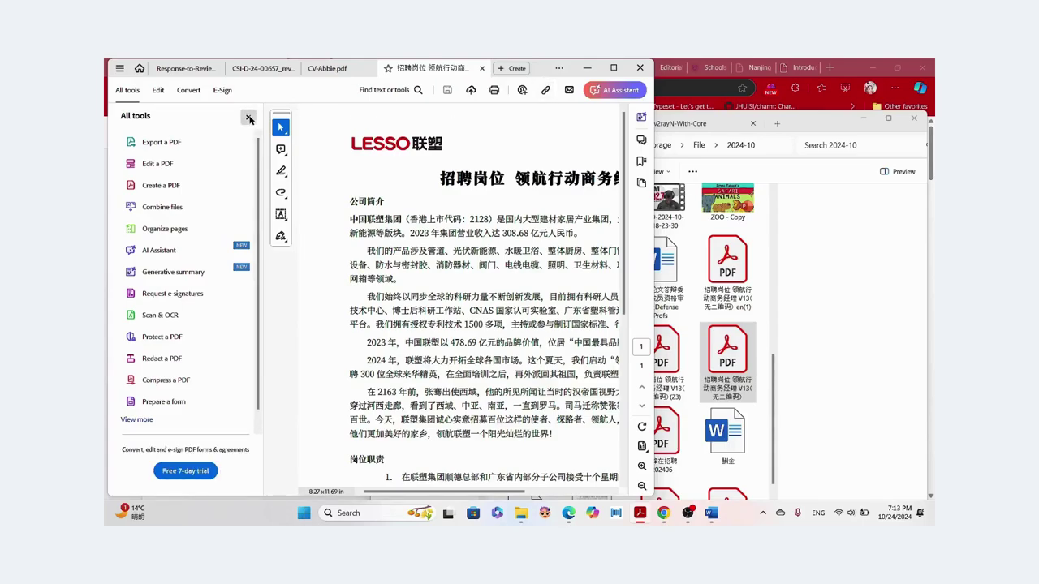
click(249, 119)
click(513, 67)
click(531, 79)
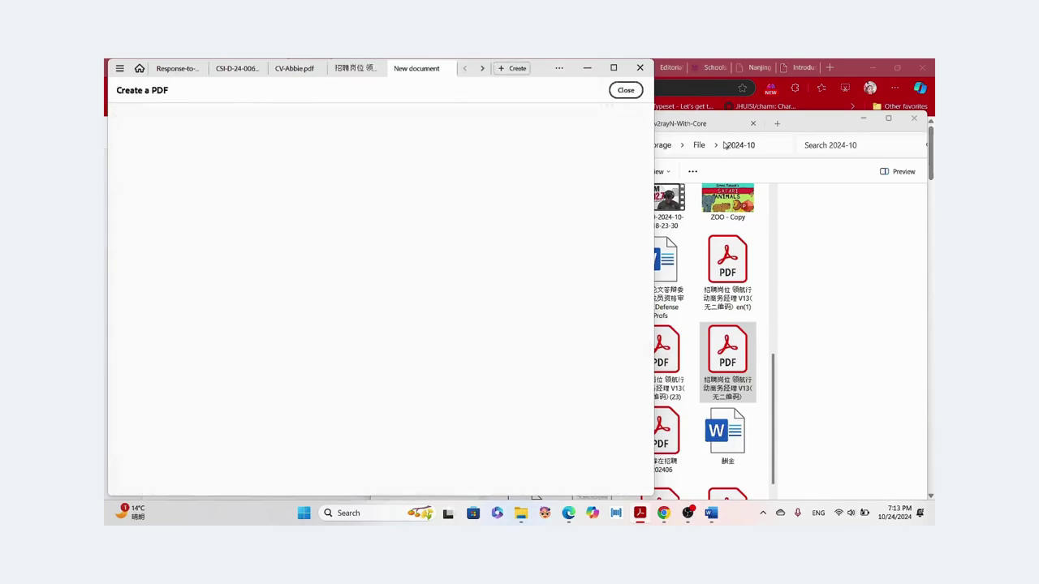
click(447, 68)
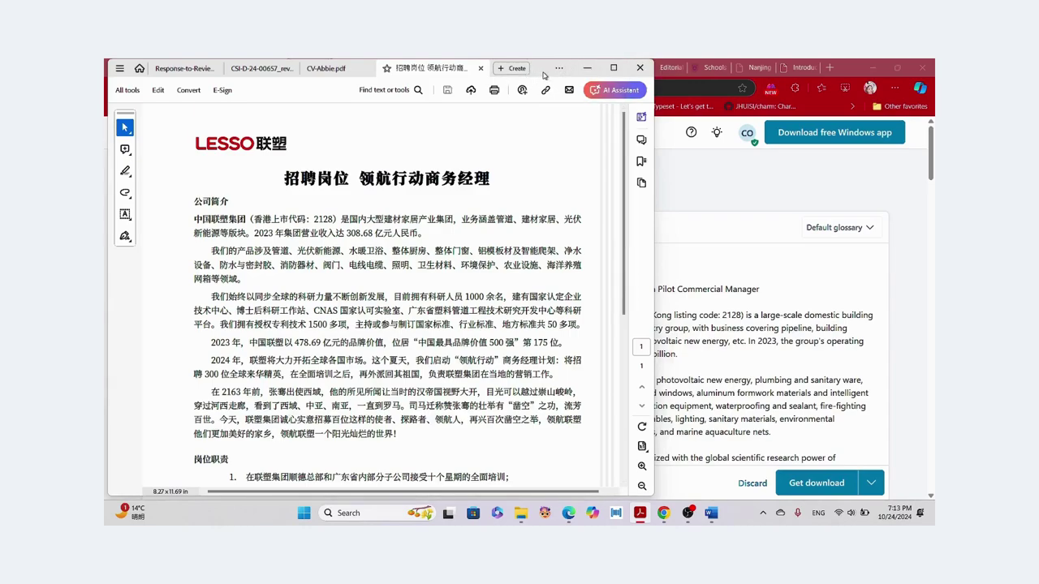
- Place the PDF window beside DeepL's English translation, with the original's job responsibilities and requirements in view
drag(544, 75, 812, 163)
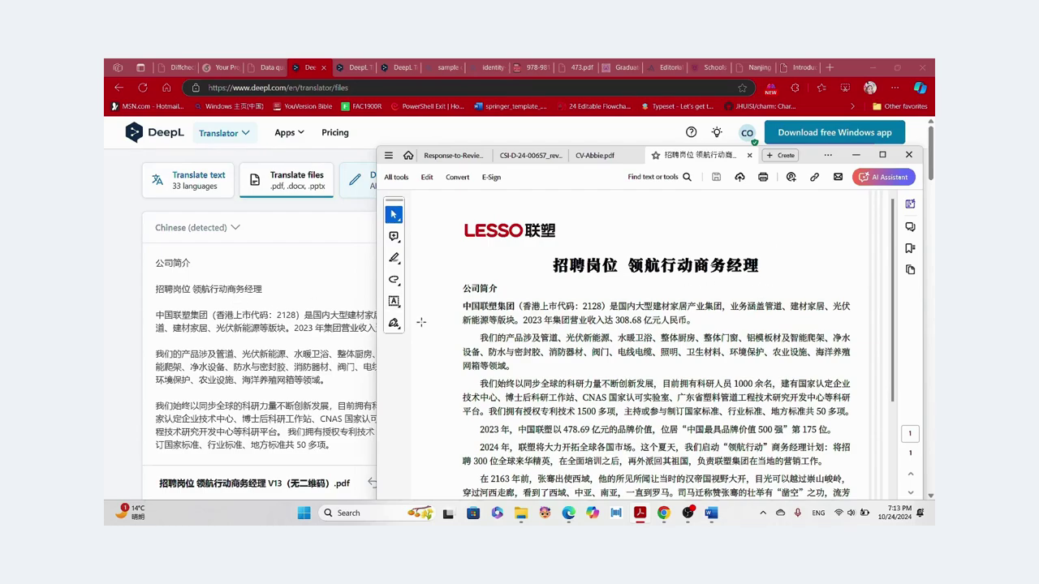
scroll(657, 349, down, 5)
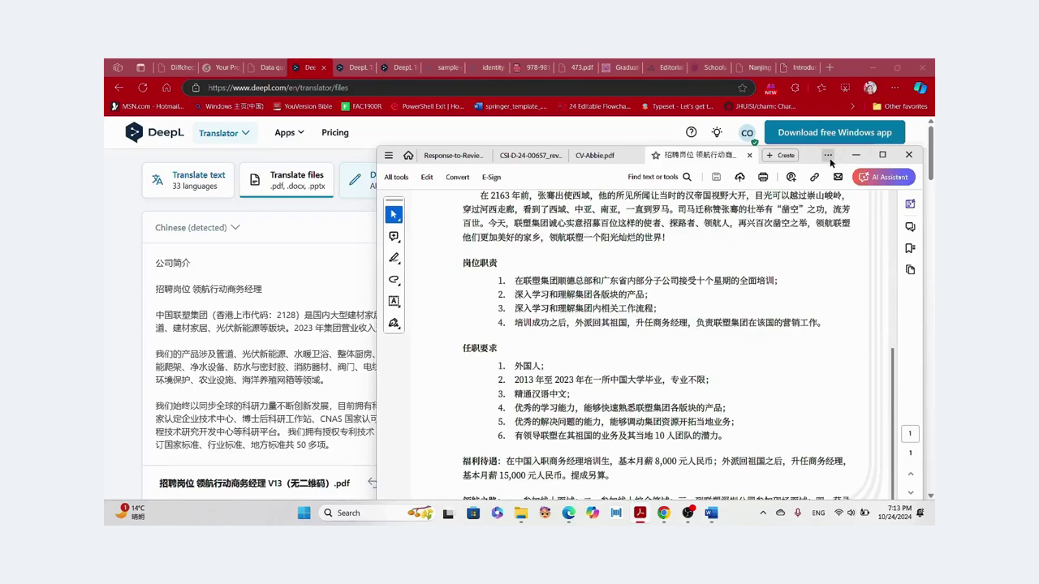
drag(817, 160, 407, 150)
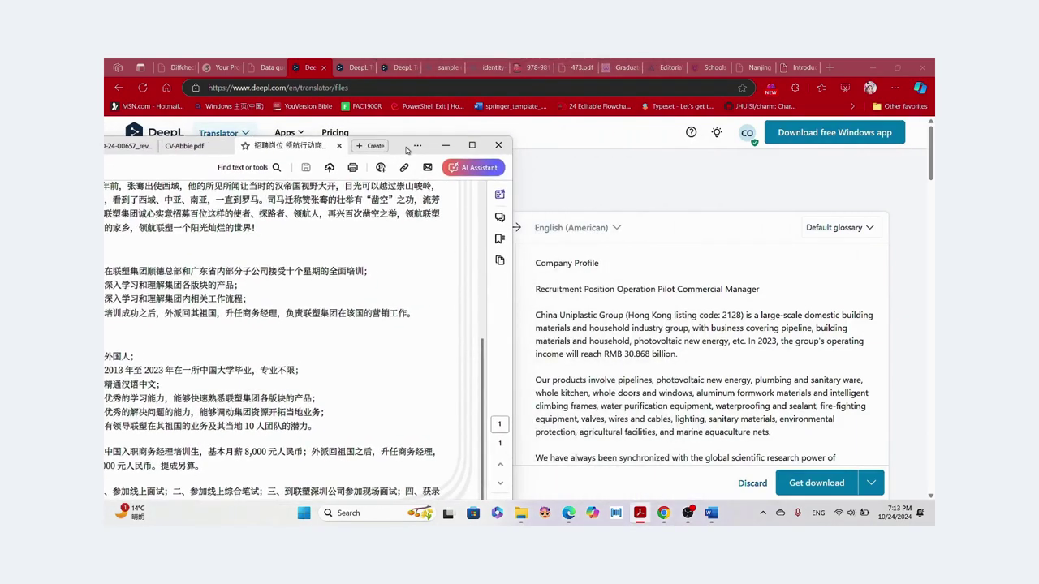
- Compare the English translation from the company profile to the job responsibilities with the layout of the original PDF
double_click(666, 289)
scroll(662, 289, down, 2)
scroll(653, 288, up, 1)
click(650, 286)
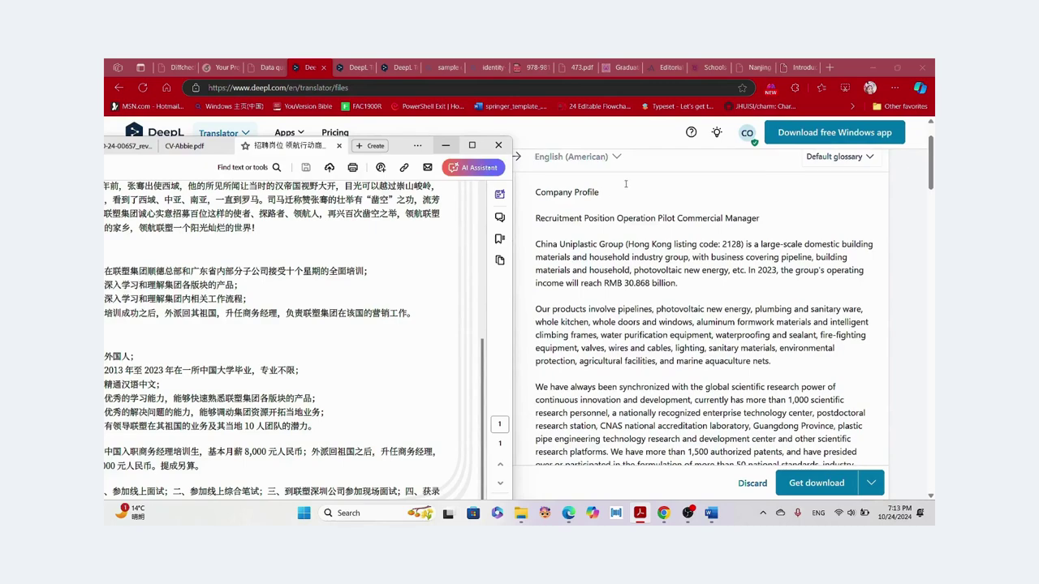
scroll(635, 259, down, 10)
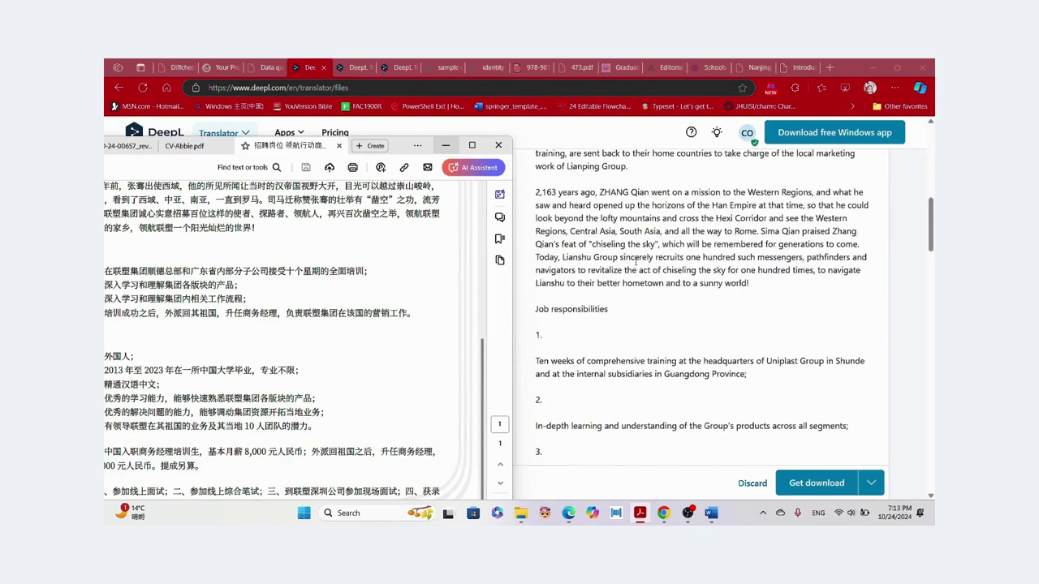